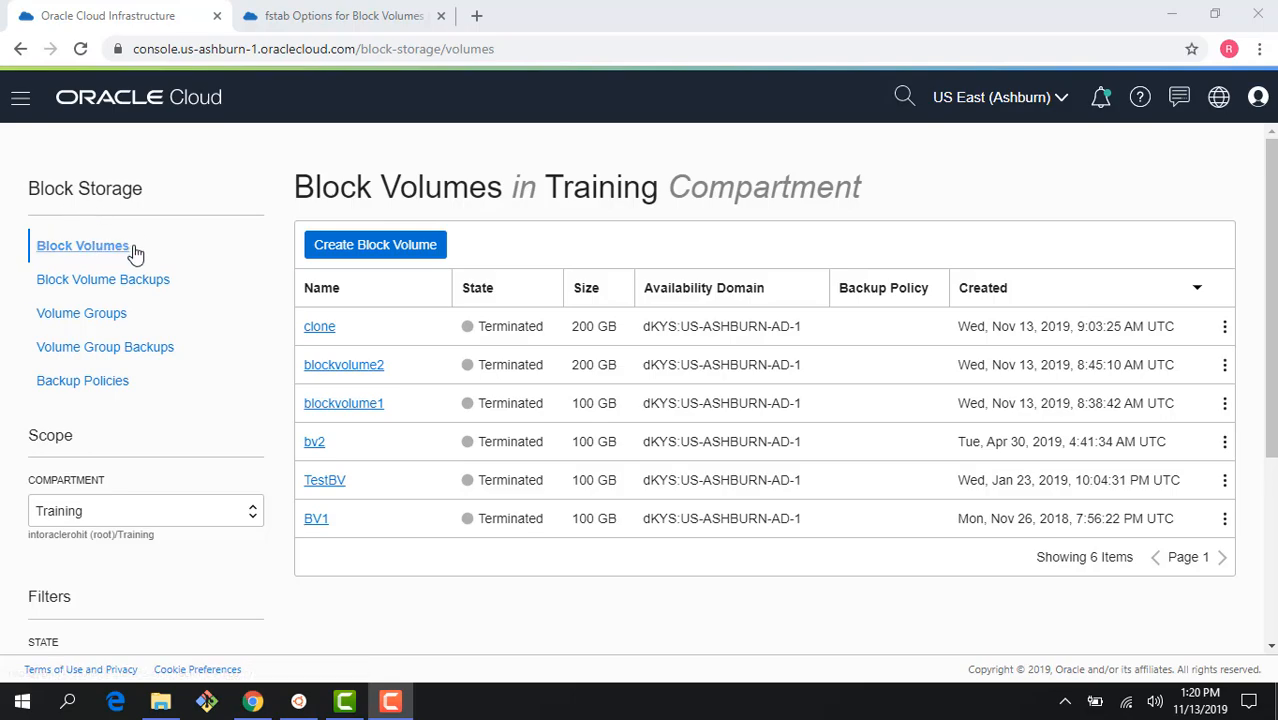
# Go to the Block Volumes page of the Block Storage service
pyautogui.click(24, 101)
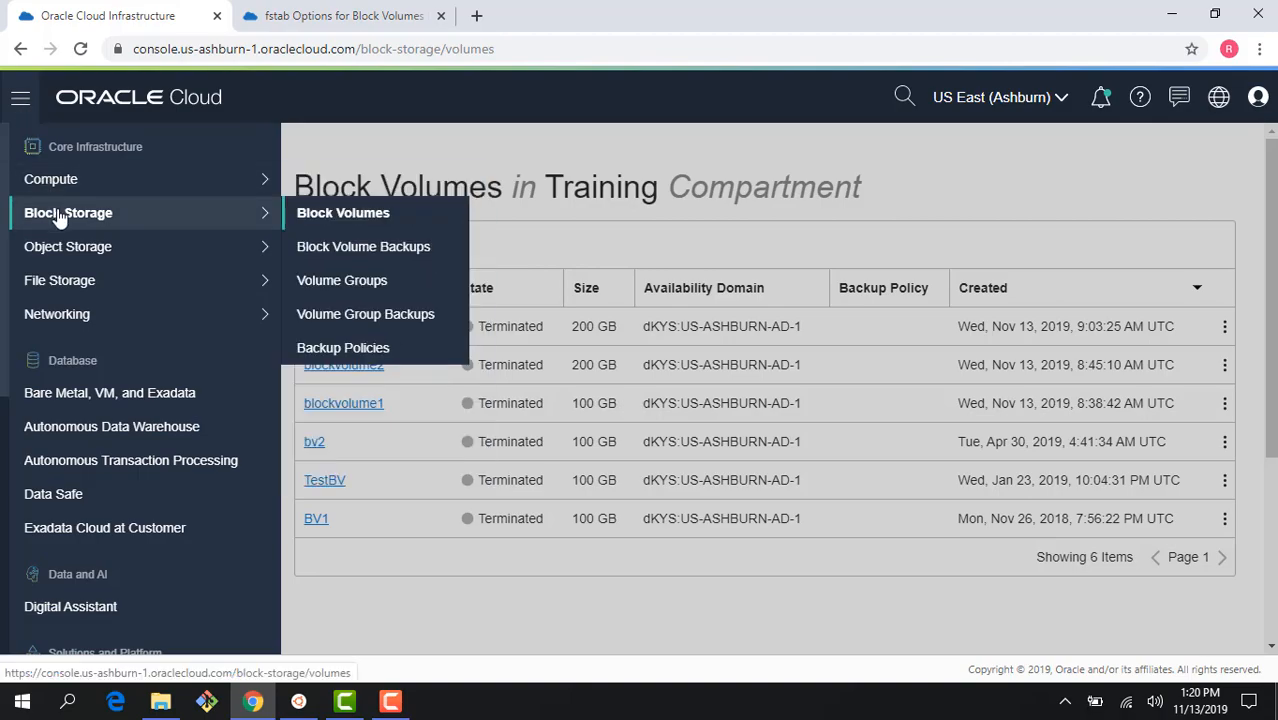
pyautogui.moveTo(50, 188)
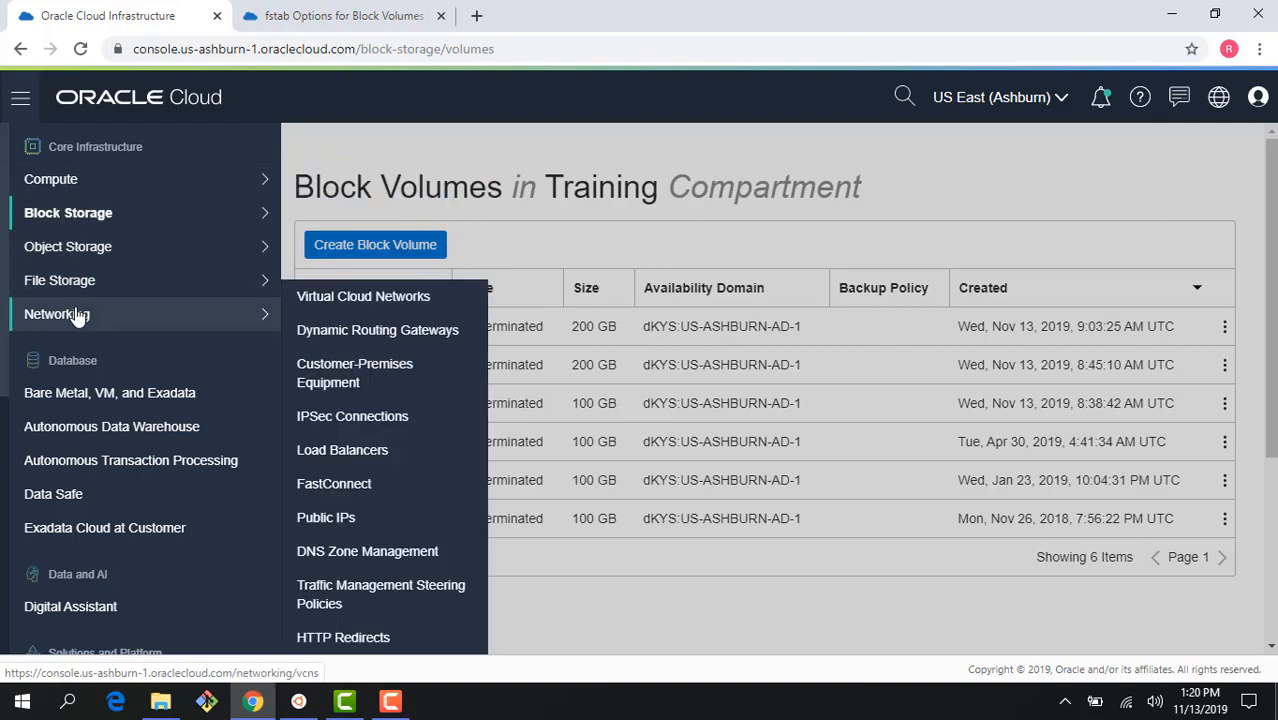
pyautogui.moveTo(85, 213)
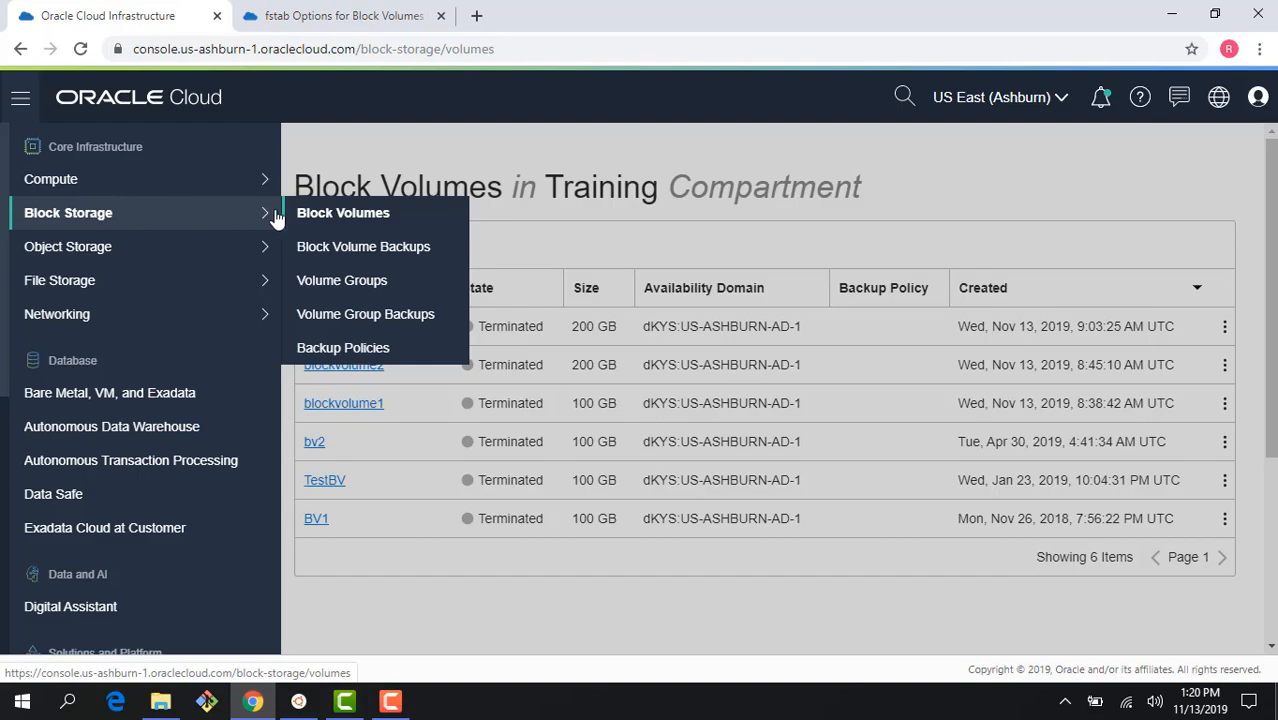
pyautogui.click(314, 213)
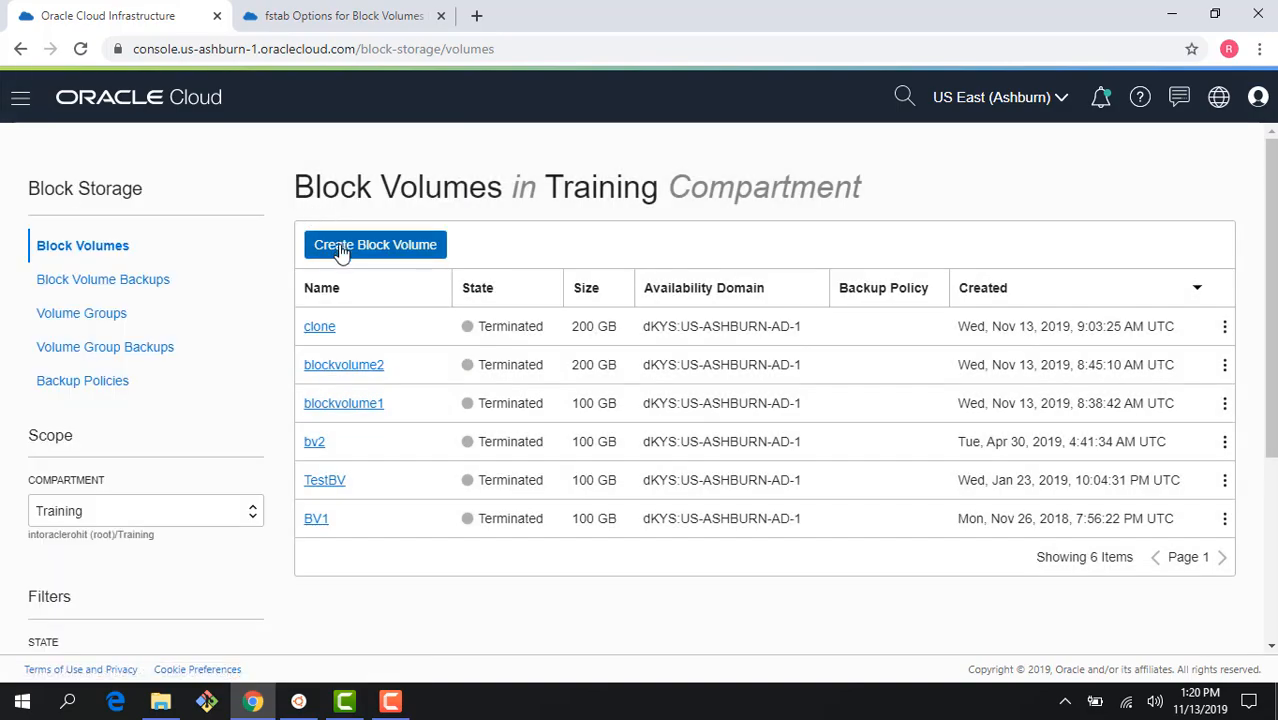
# Start creating a block volume in the Training compartment and name it blockvolume1
pyautogui.click(341, 247)
pyautogui.click(355, 262)
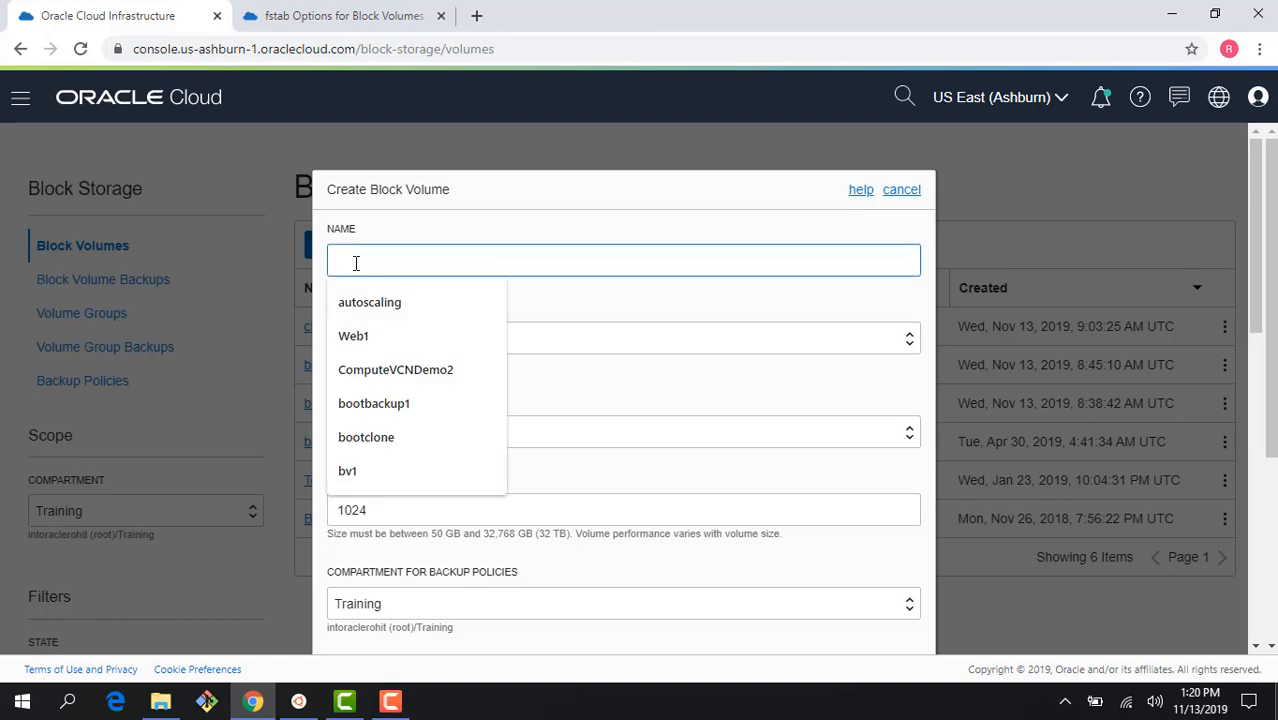
pyautogui.write('blockv')
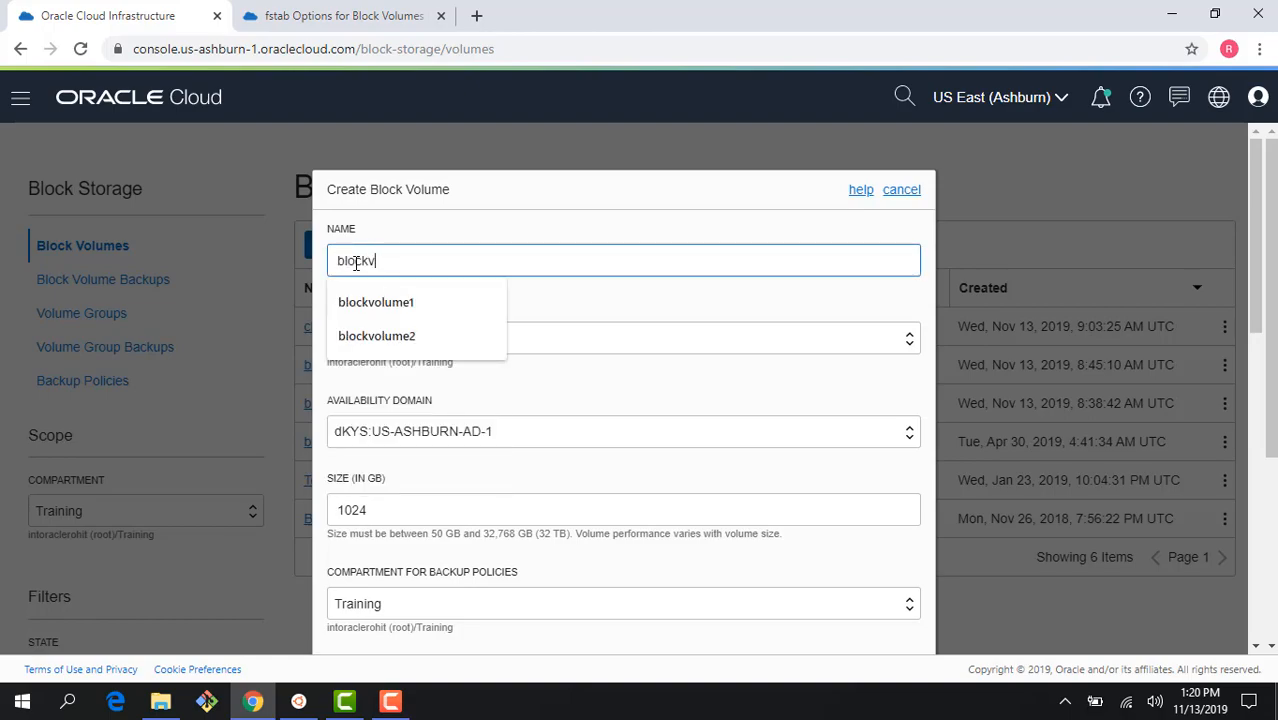
pyautogui.write('olume1')
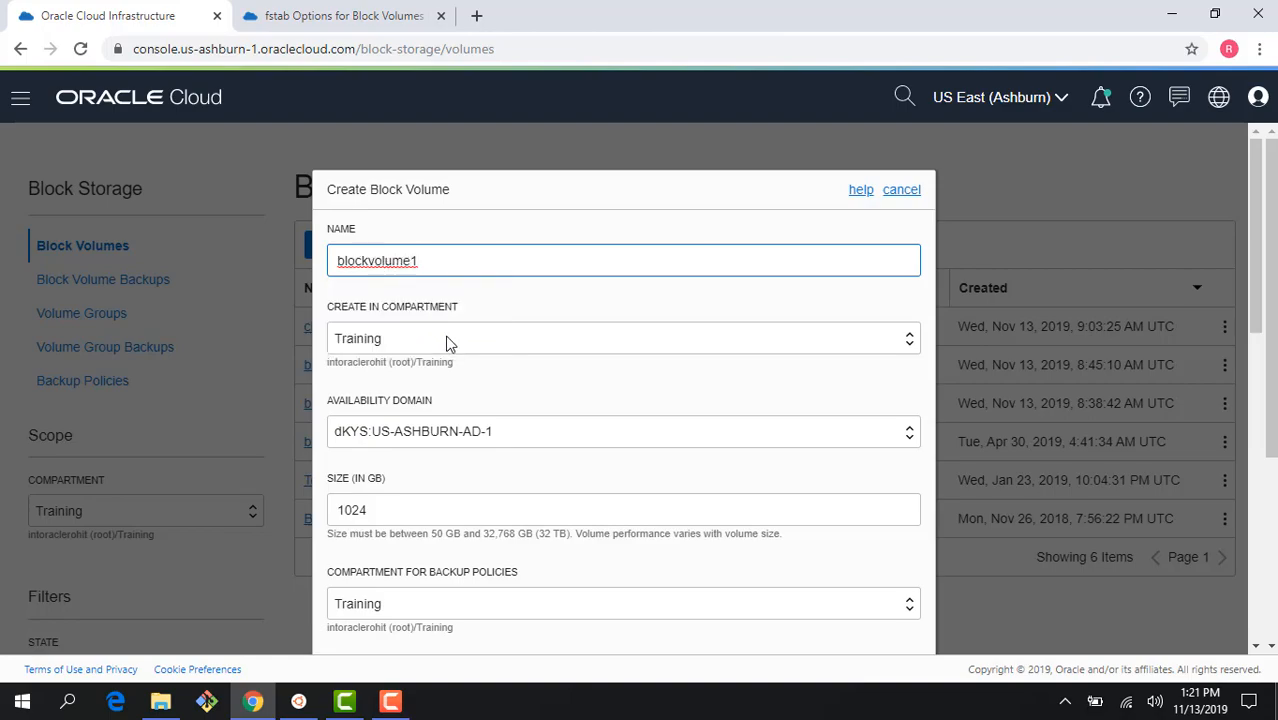
# Select availability domain dKYS:US-ASHBURN-AD-1 and set the volume size to 100 GB
pyautogui.click(489, 446)
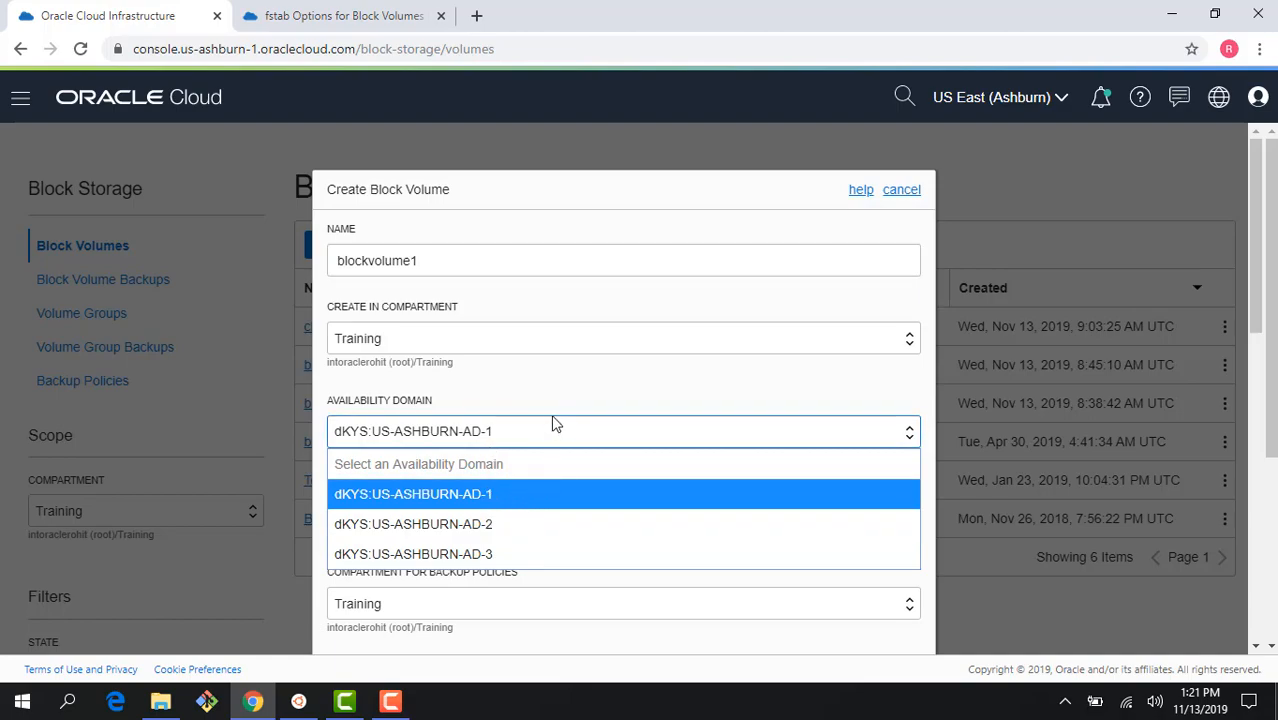
pyautogui.click(512, 496)
pyautogui.scroll(-1, 538, 406)
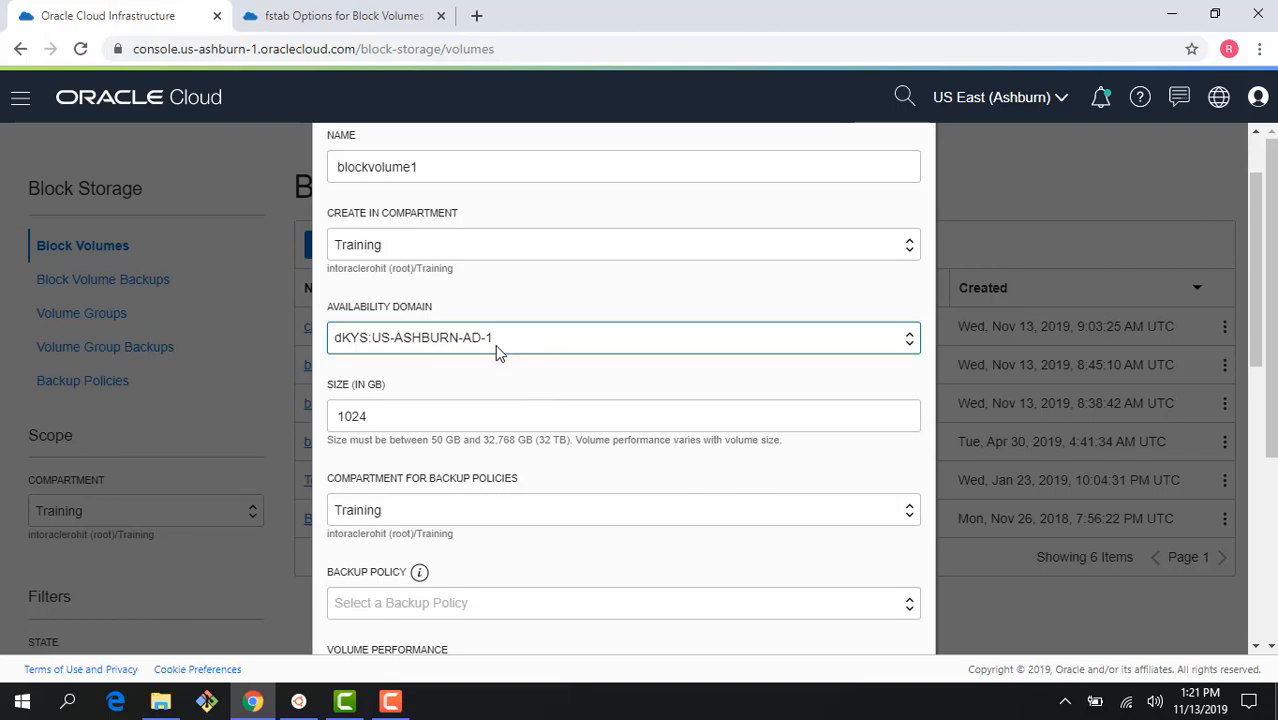
pyautogui.moveTo(379, 417); pyautogui.dragTo(328, 417)
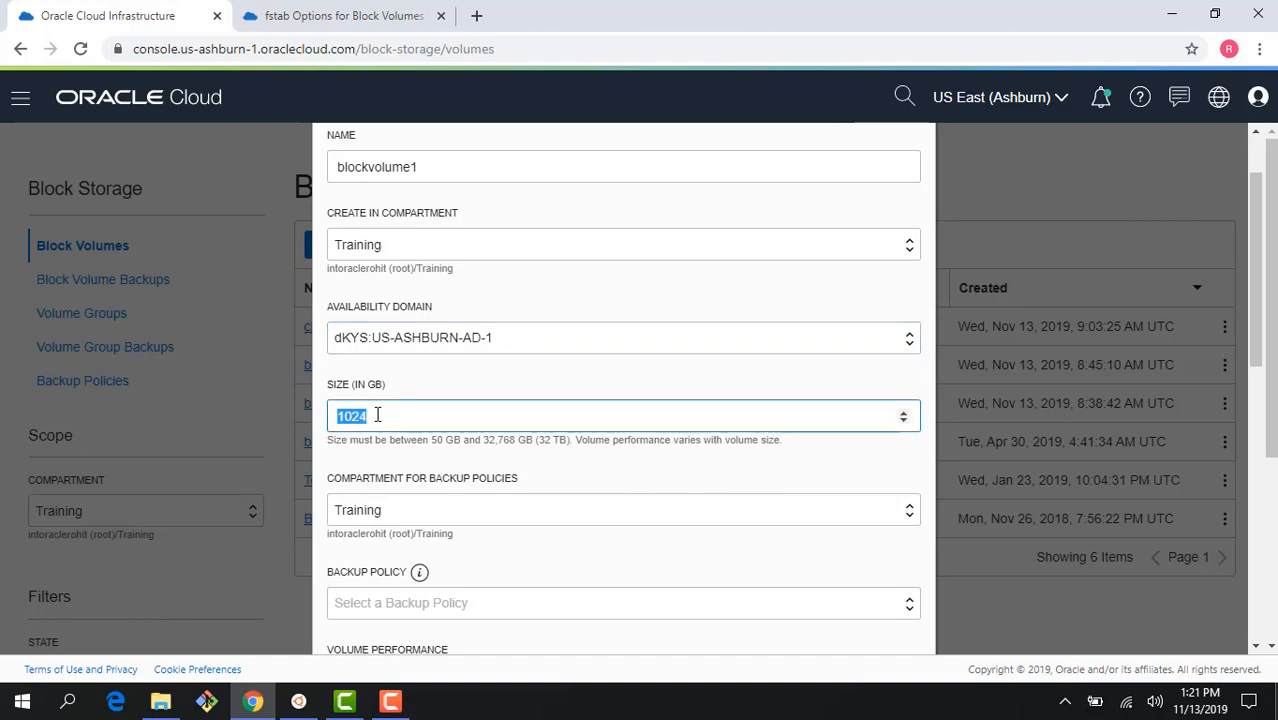
pyautogui.write('100')
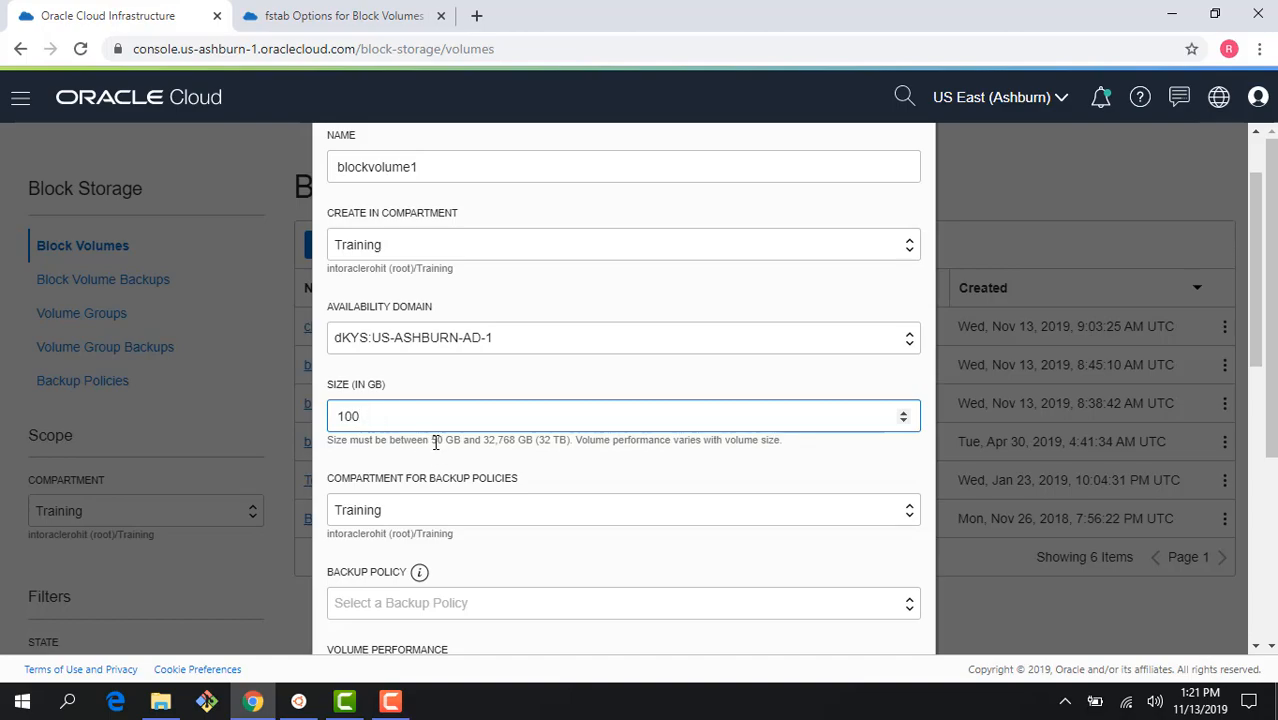
pyautogui.moveTo(431, 442); pyautogui.dragTo(537, 441)
pyautogui.click(528, 470)
# Compare the Lower Cost, Balanced and Higher Performance levels of the volume's performance setting, ending on Balanced
pyautogui.scroll(-1, 530, 471)
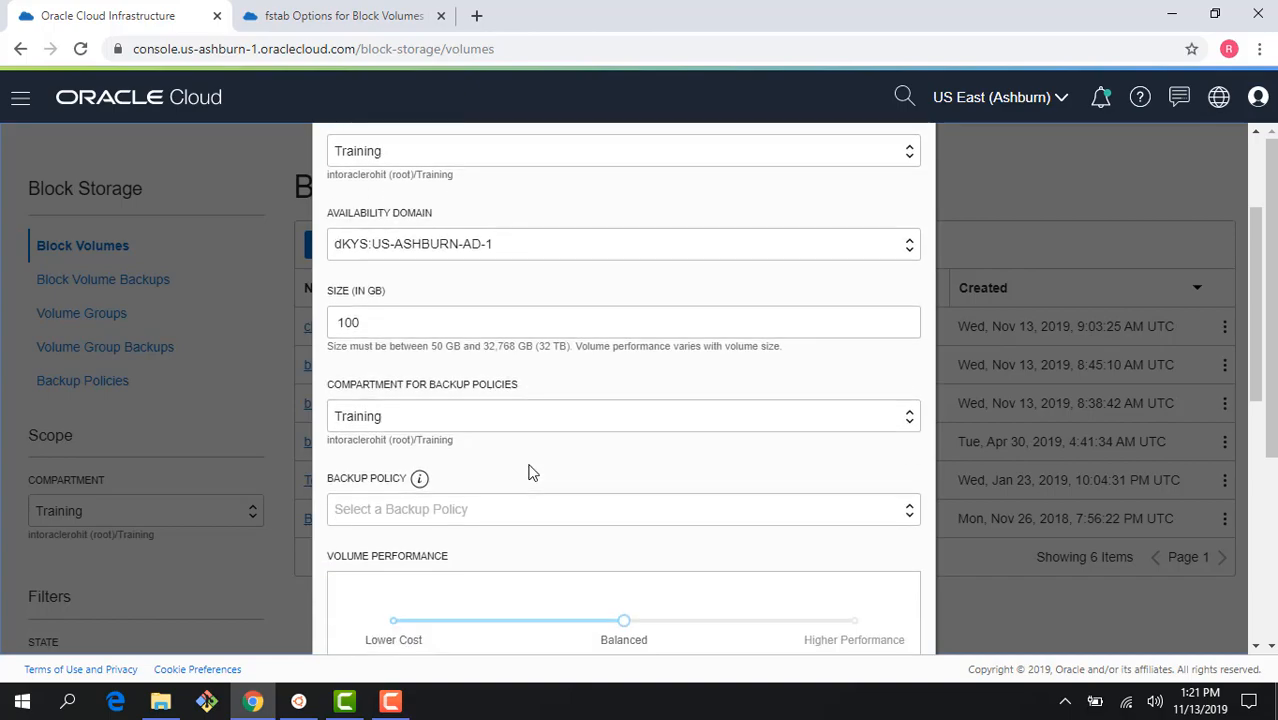
pyautogui.scroll(-1, 513, 463)
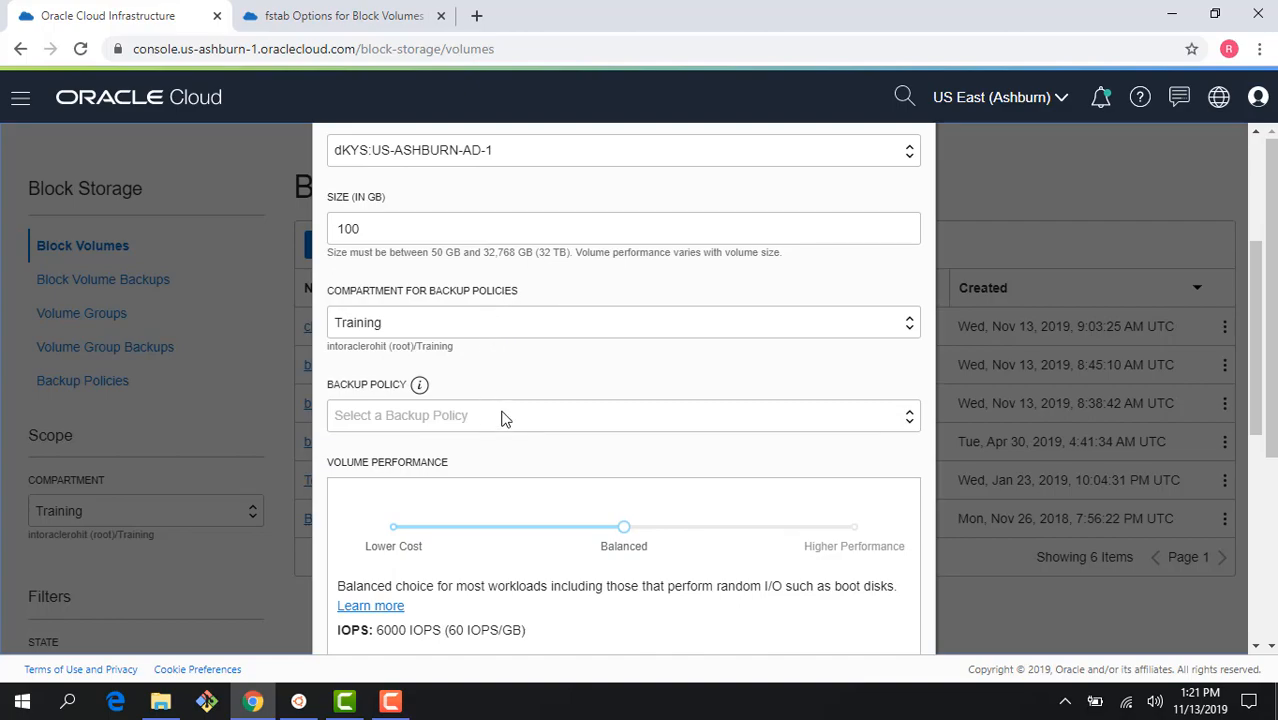
pyautogui.scroll(-2, 502, 476)
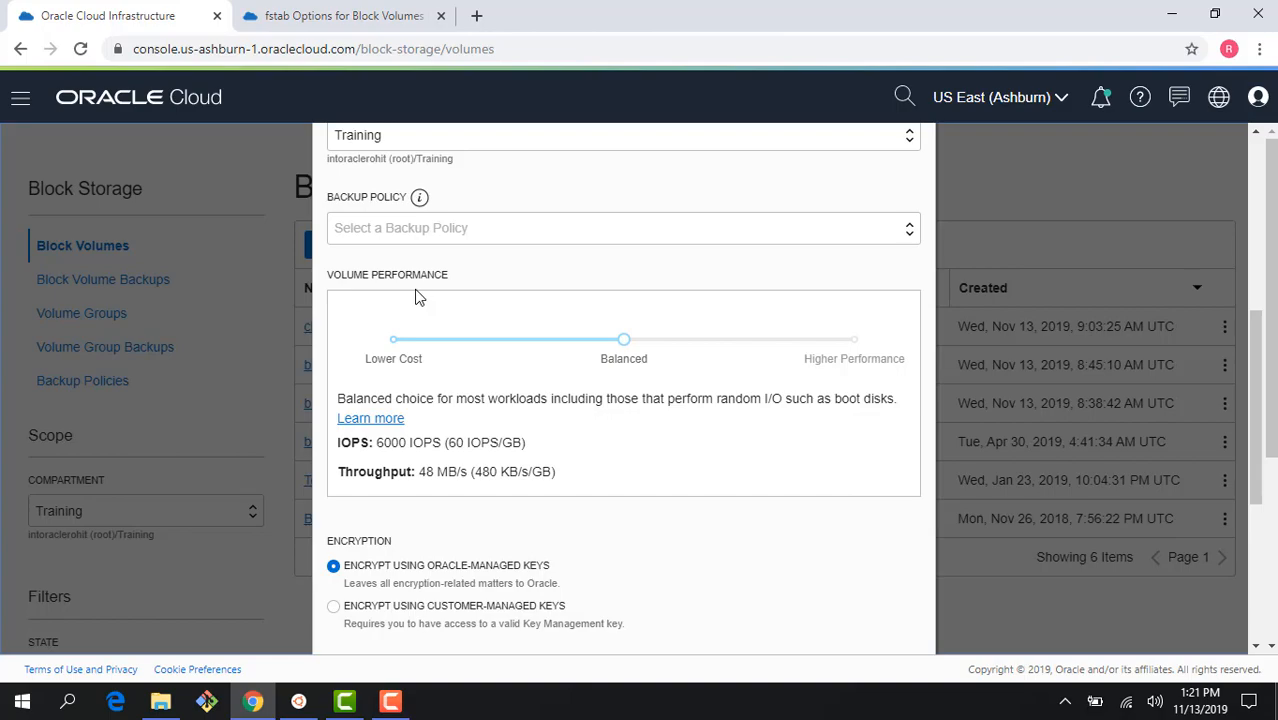
pyautogui.click(394, 343)
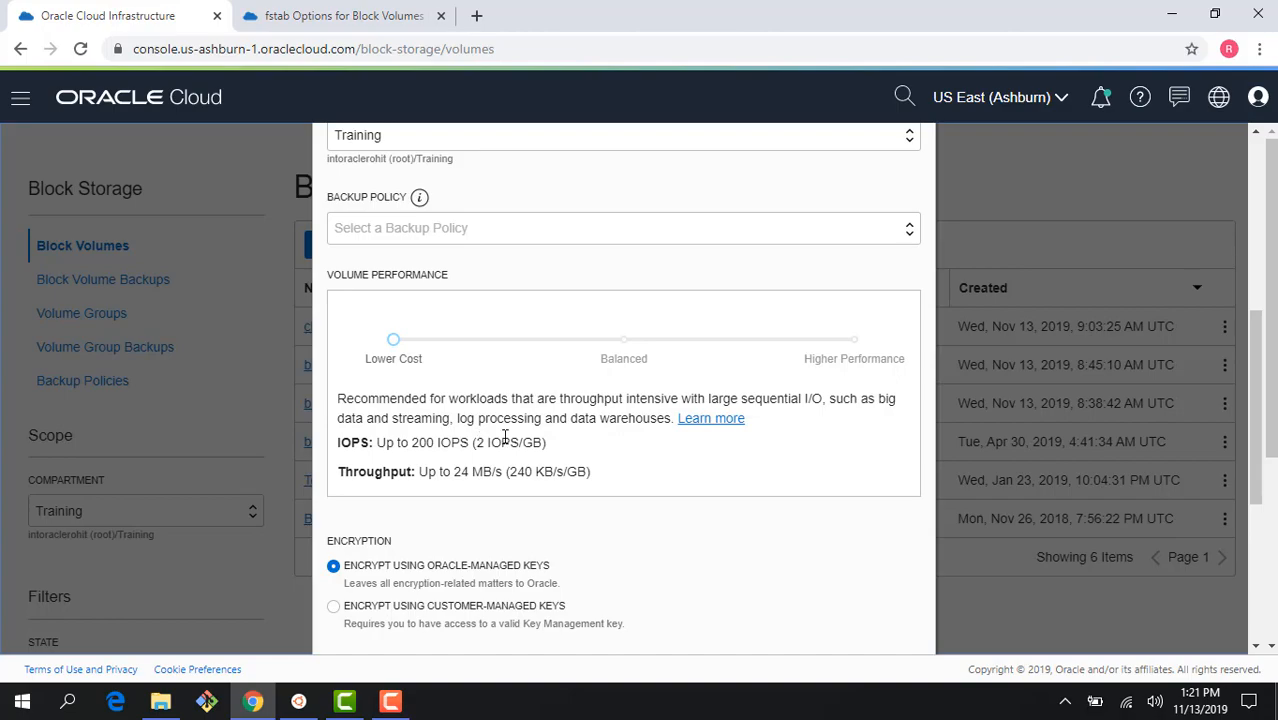
pyautogui.click(625, 341)
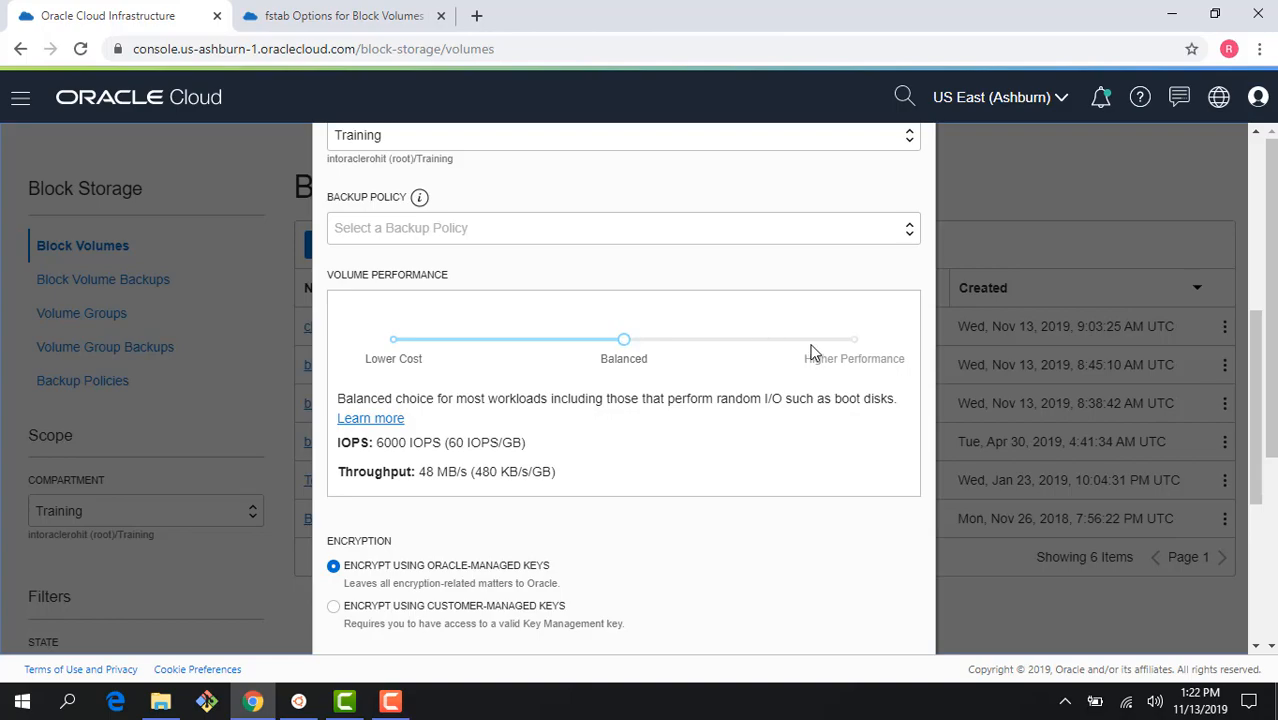
pyautogui.click(857, 342)
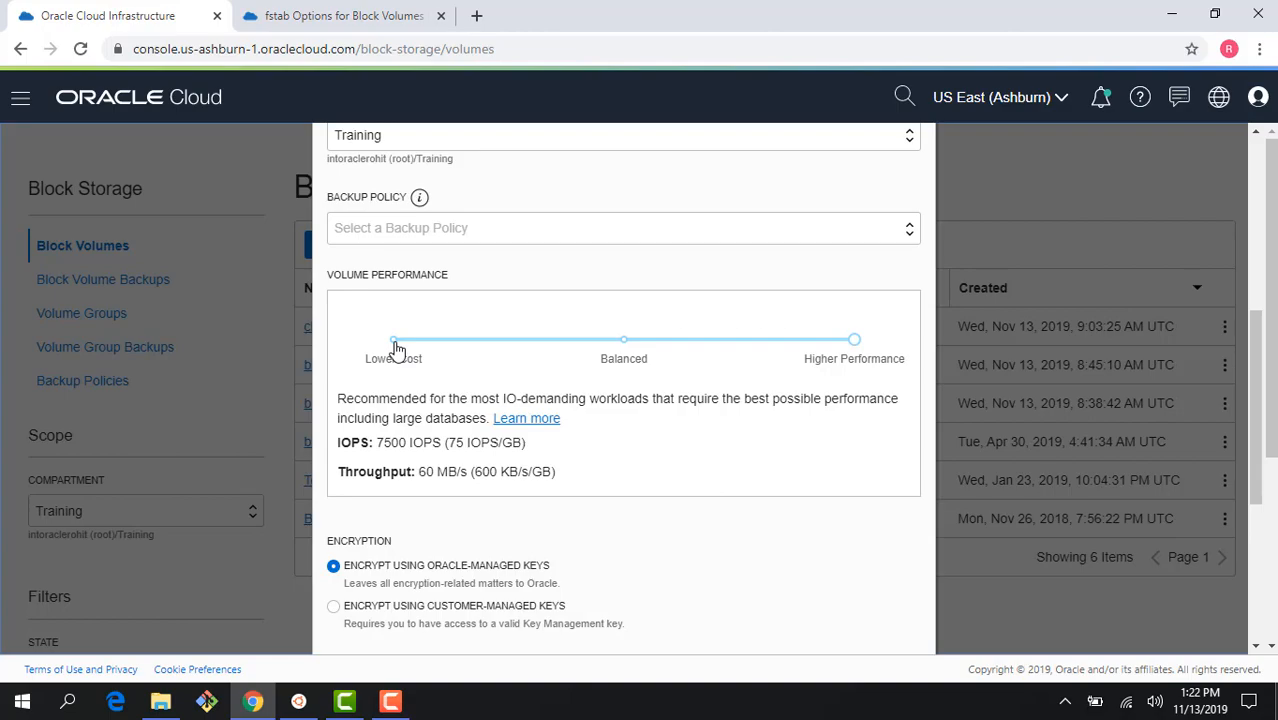
pyautogui.click(624, 340)
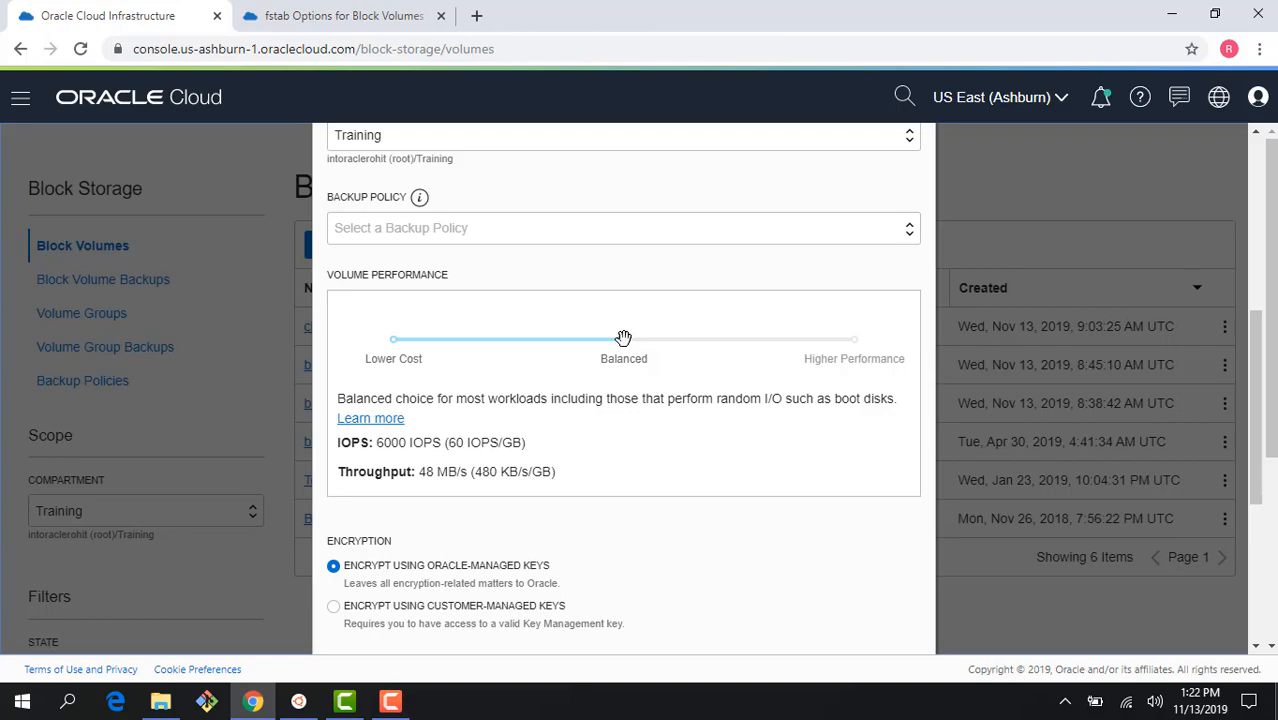
pyautogui.click(854, 340)
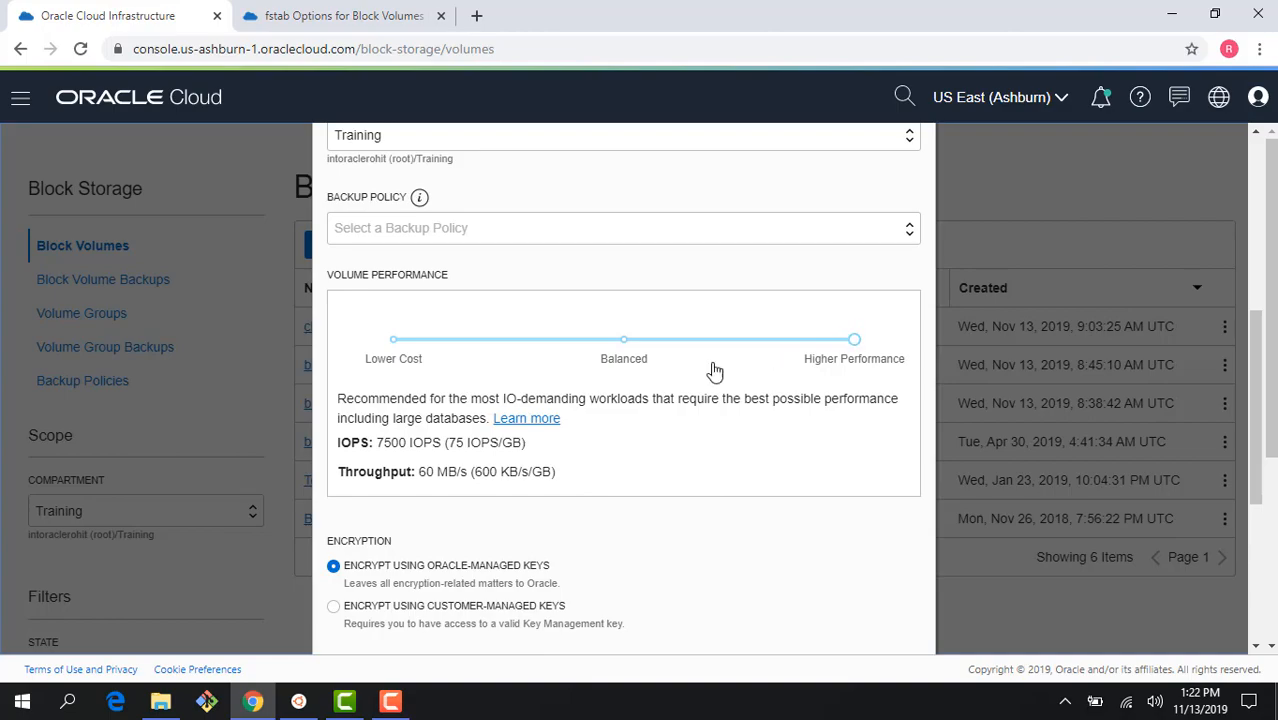
pyautogui.click(623, 348)
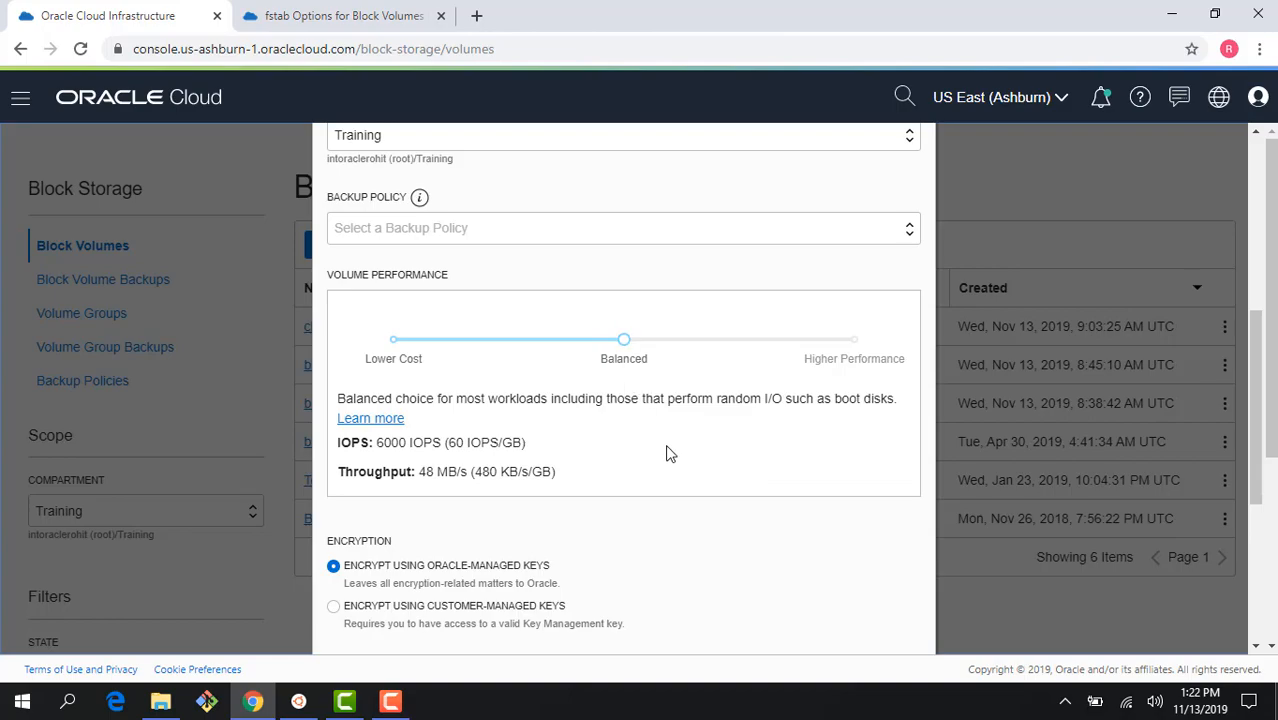
# Create the block volume with encryption using Oracle-managed keys and no tags
pyautogui.scroll(-1, 674, 575)
pyautogui.scroll(-3, 674, 575)
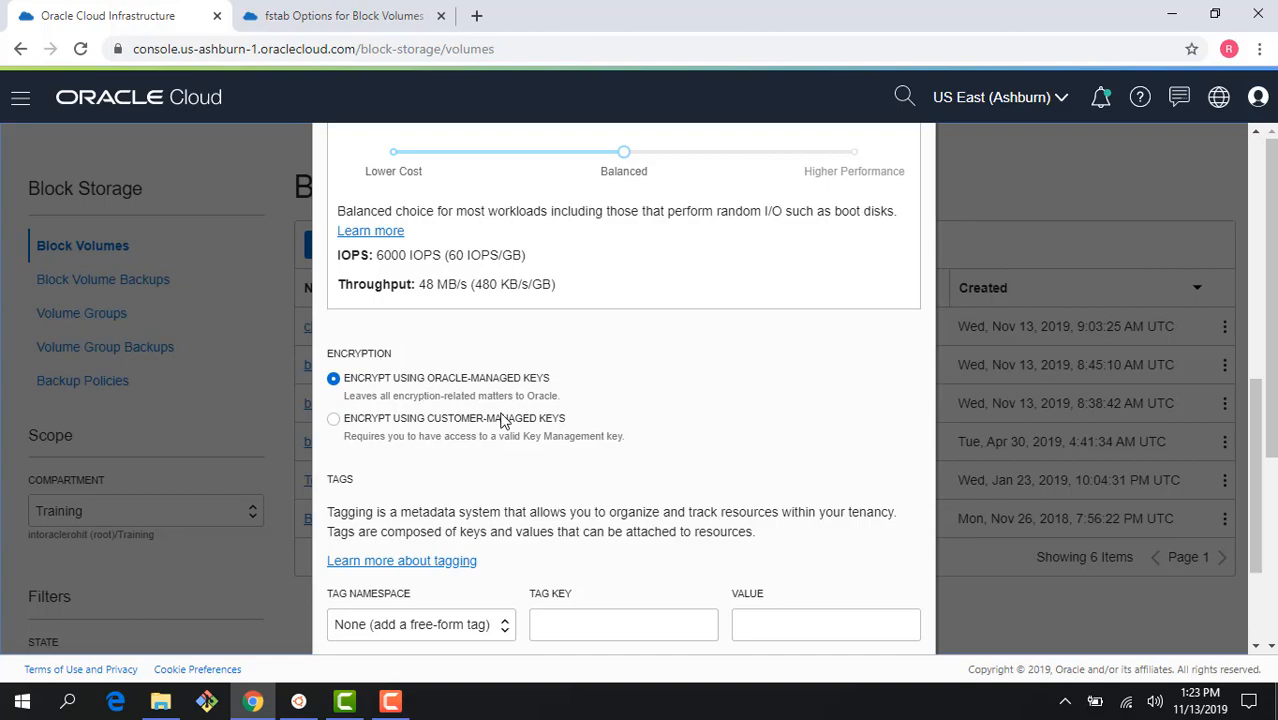
pyautogui.scroll(-3, 509, 470)
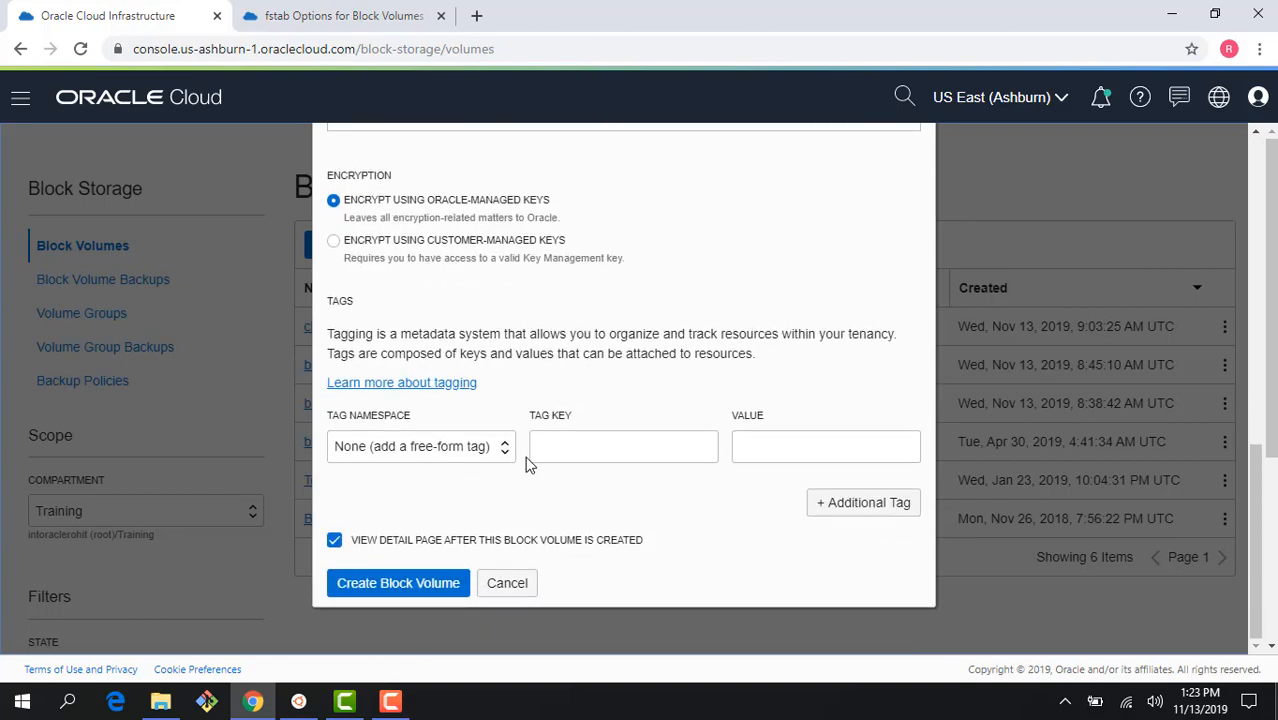
pyautogui.click(414, 591)
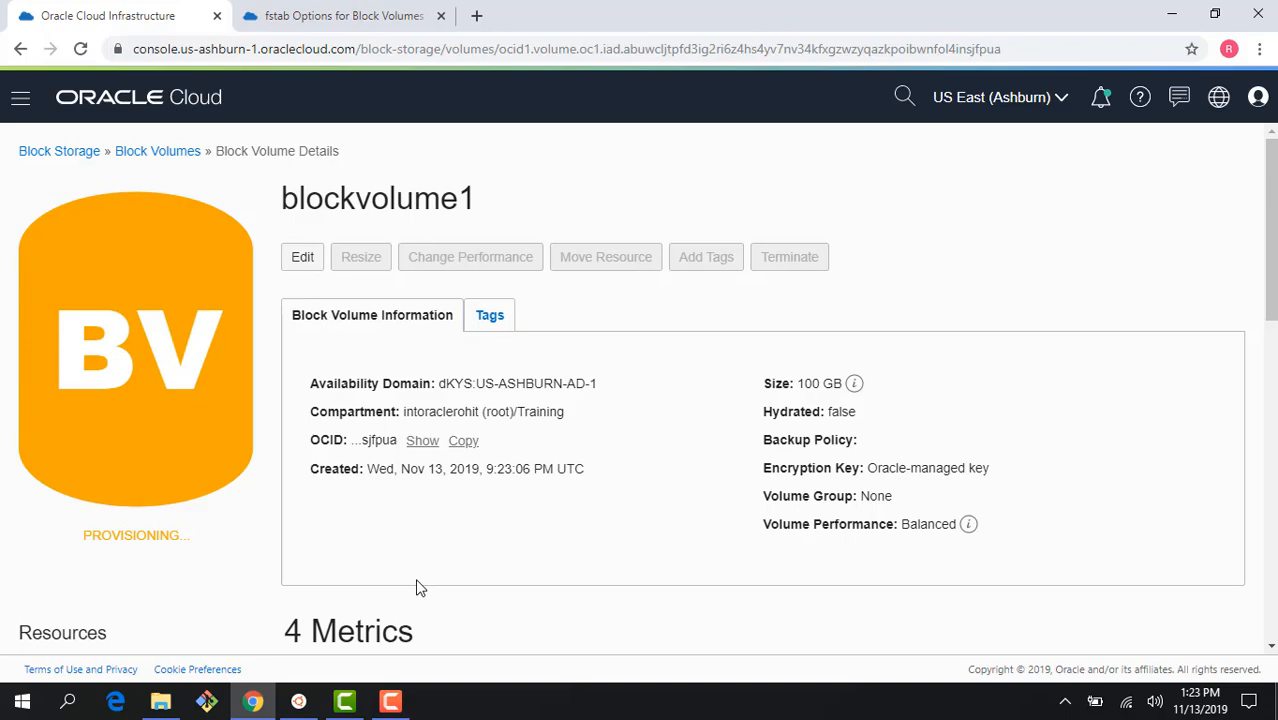
# Open the Attach to Instance form from the attached instances of blockvolume1
pyautogui.scroll(-4, 420, 588)
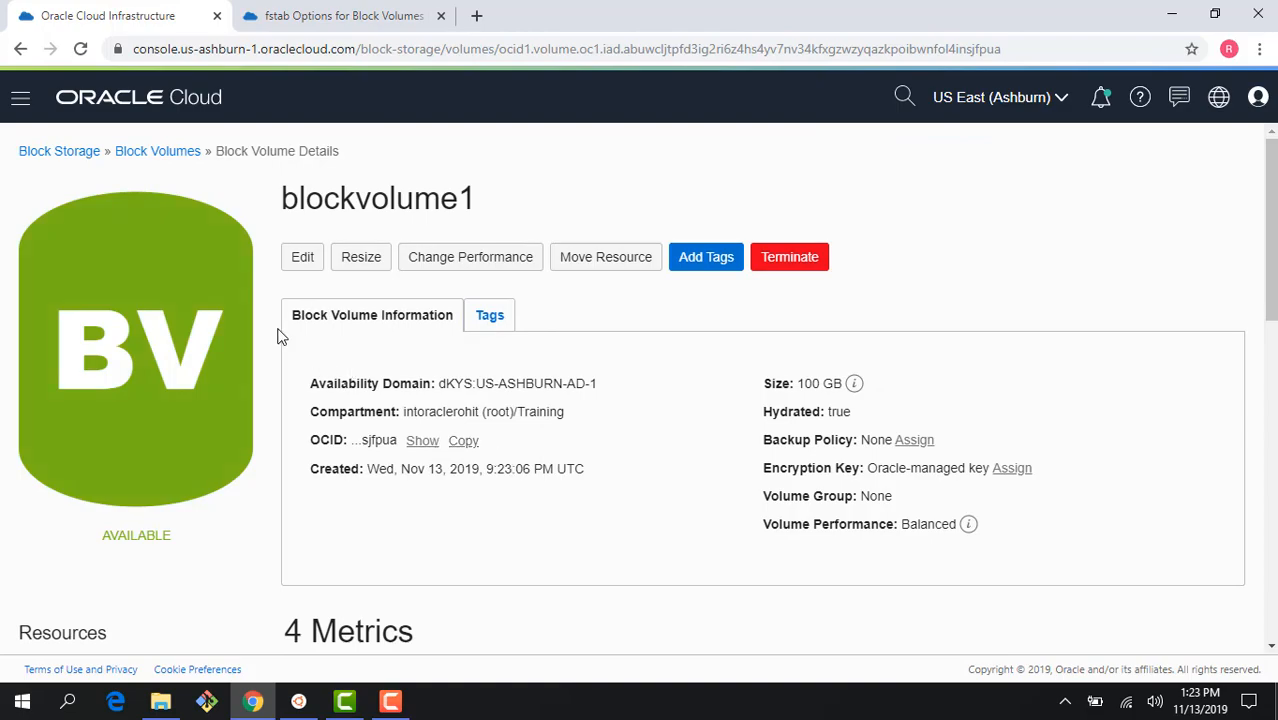
pyautogui.scroll(-5, 191, 439)
pyautogui.click(122, 257)
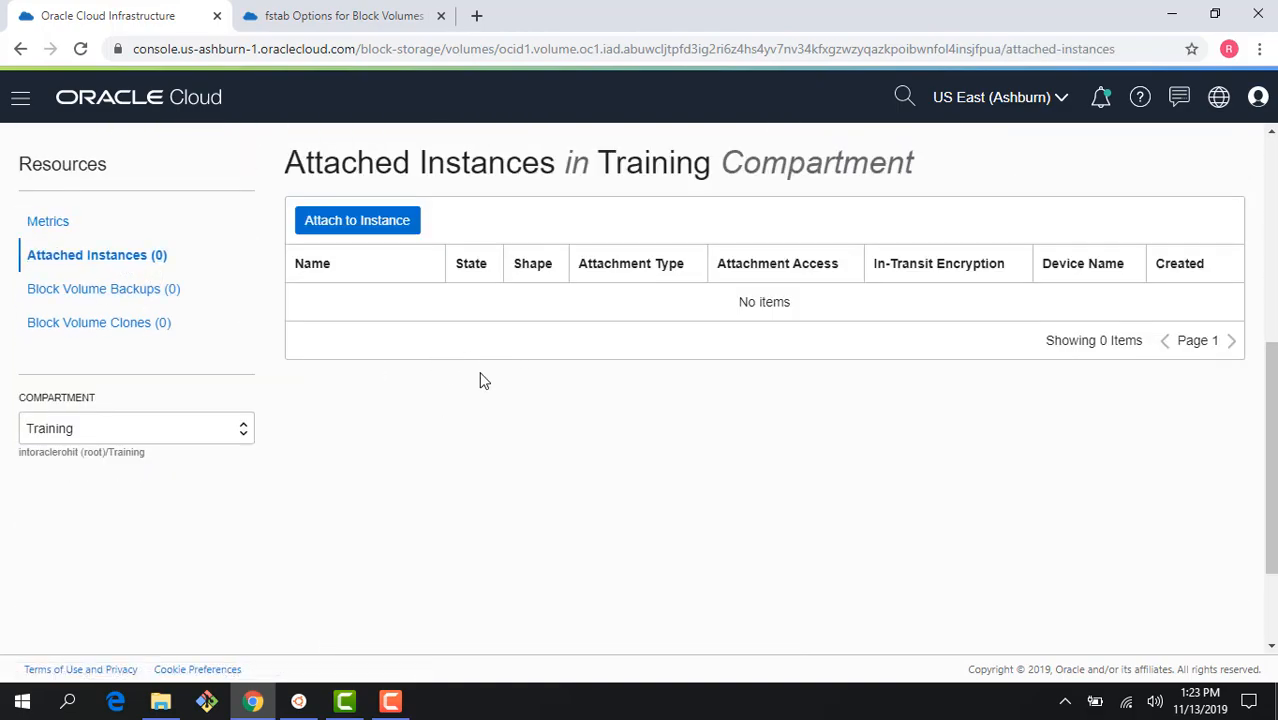
pyautogui.click(344, 222)
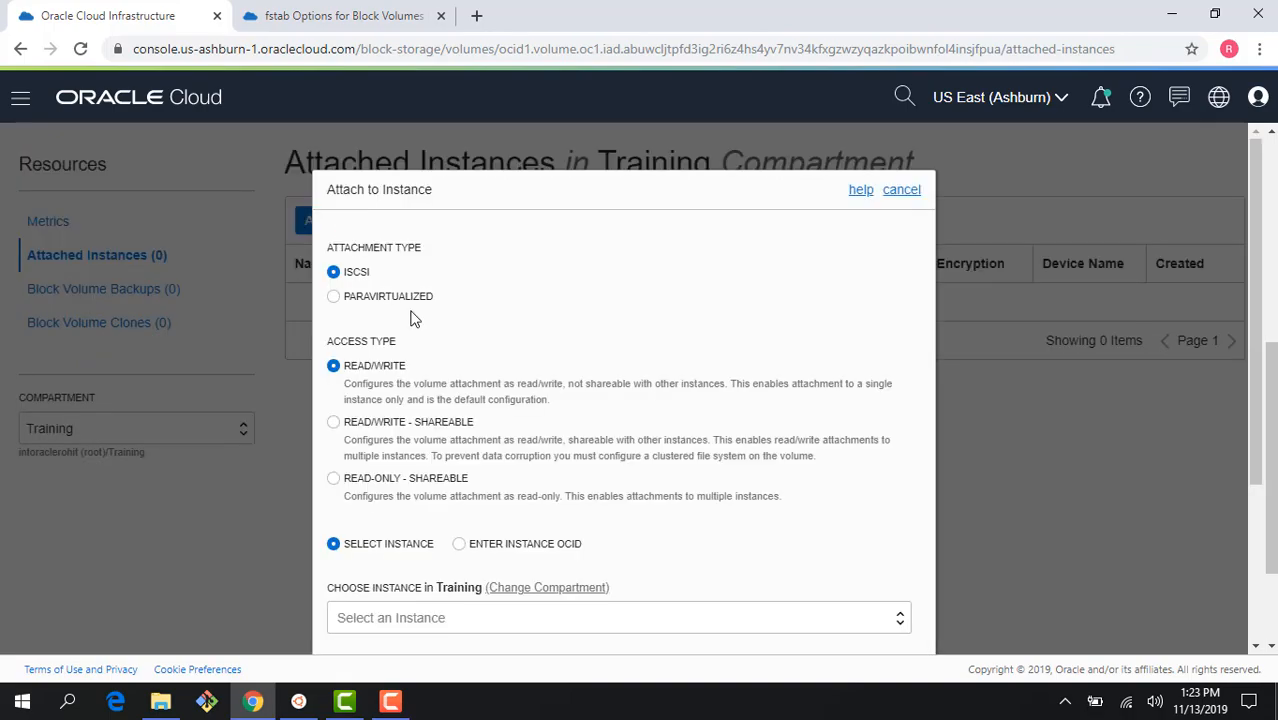
# Choose inst-2hfvj-instance-pool-autoscaling as the instance to attach to, keeping the iSCSI attachment type and Read/Write access
pyautogui.scroll(-3, 414, 320)
pyautogui.scroll(3, 425, 342)
pyautogui.scroll(-1, 377, 333)
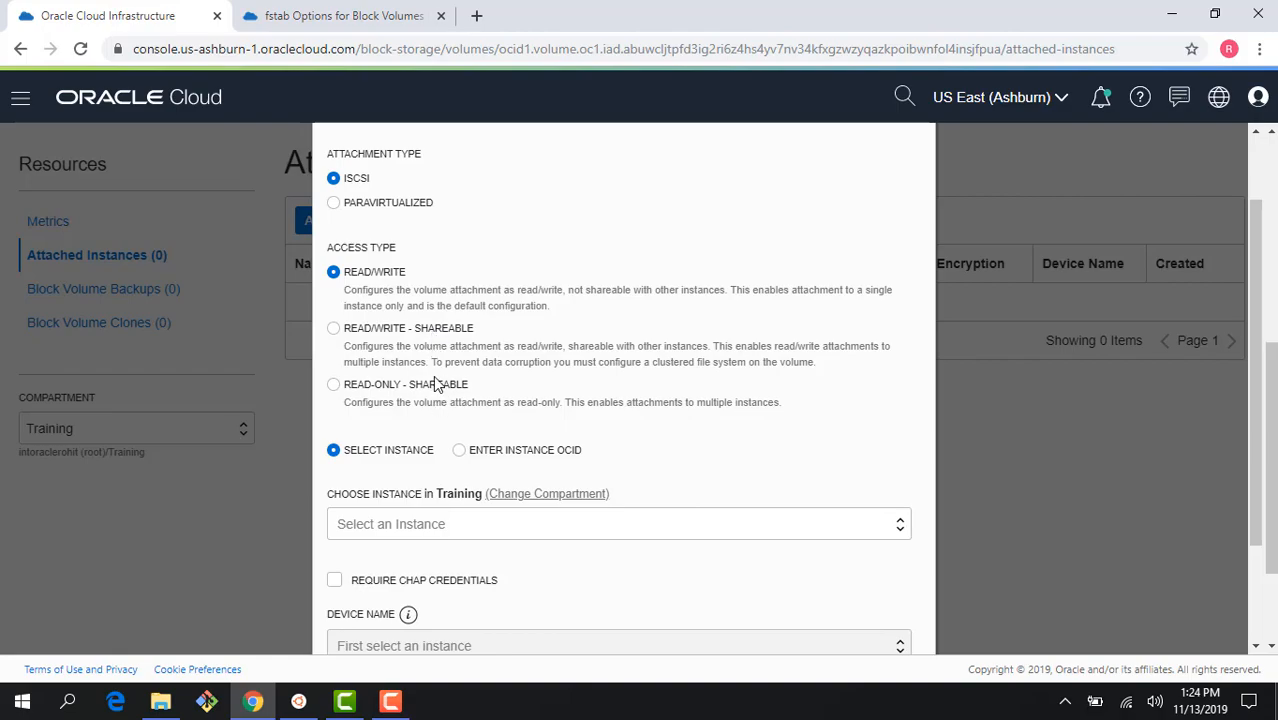
pyautogui.scroll(-1, 432, 441)
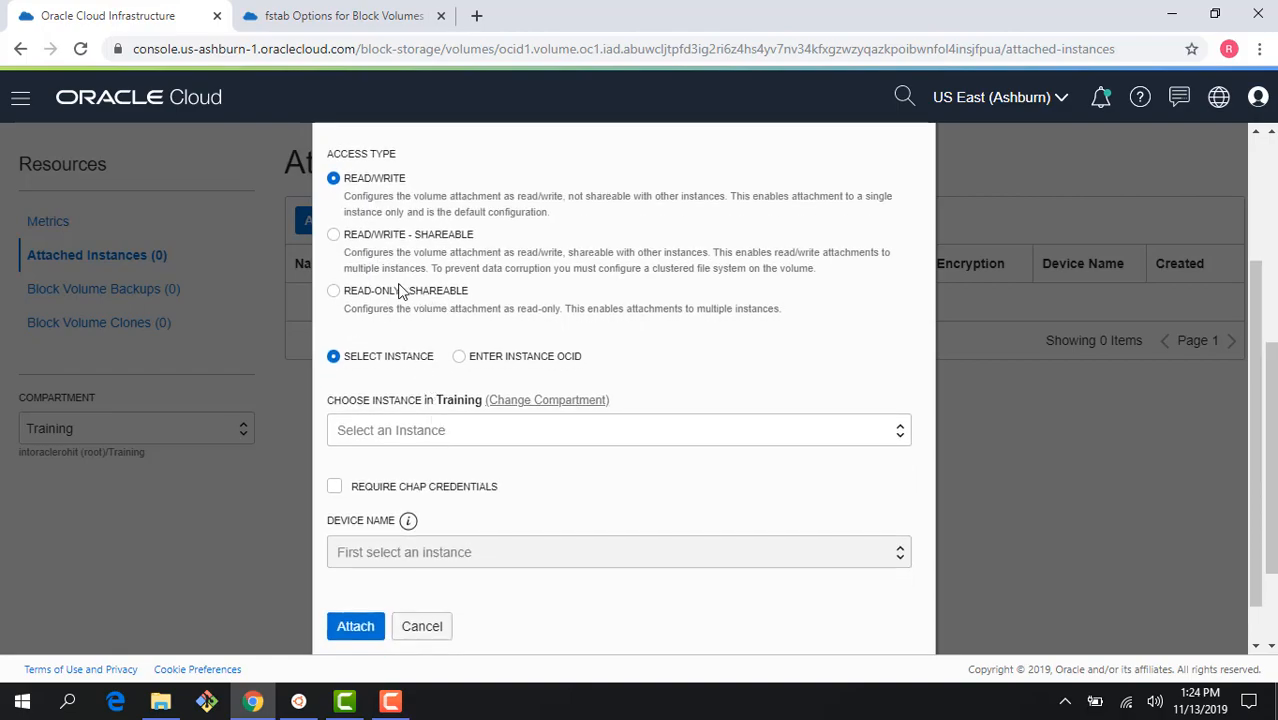
pyautogui.click(484, 437)
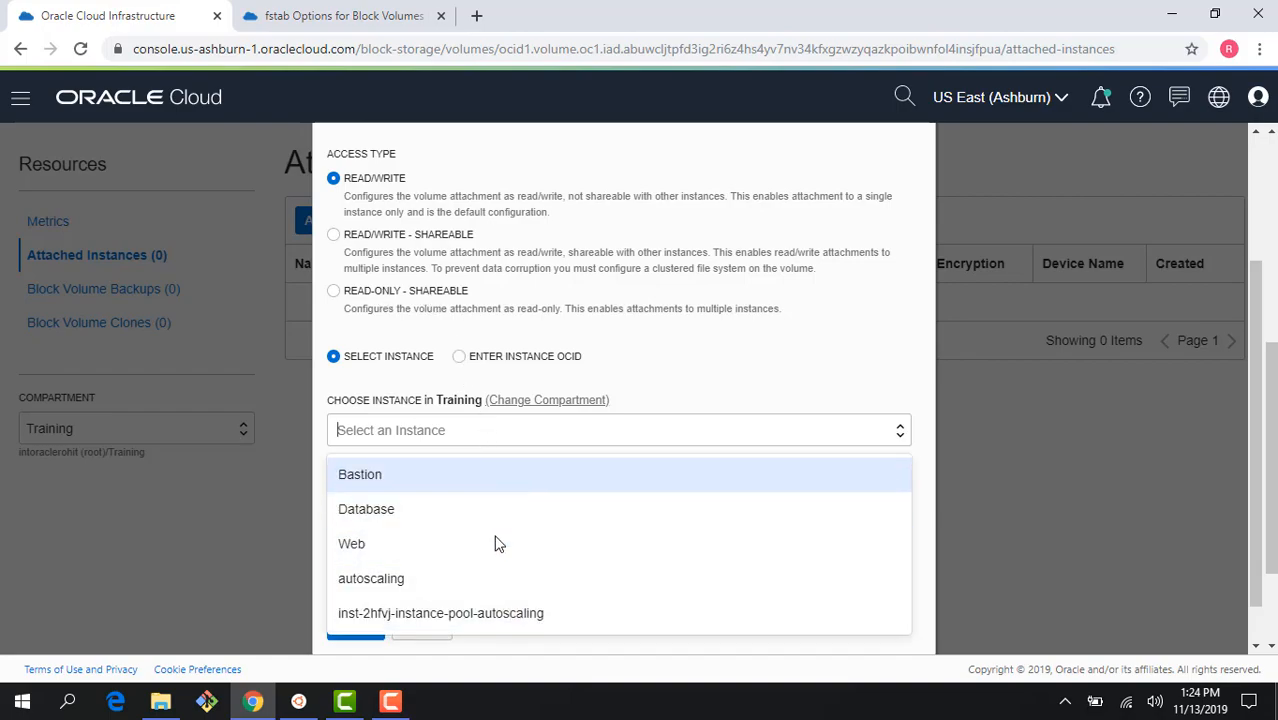
pyautogui.click(510, 613)
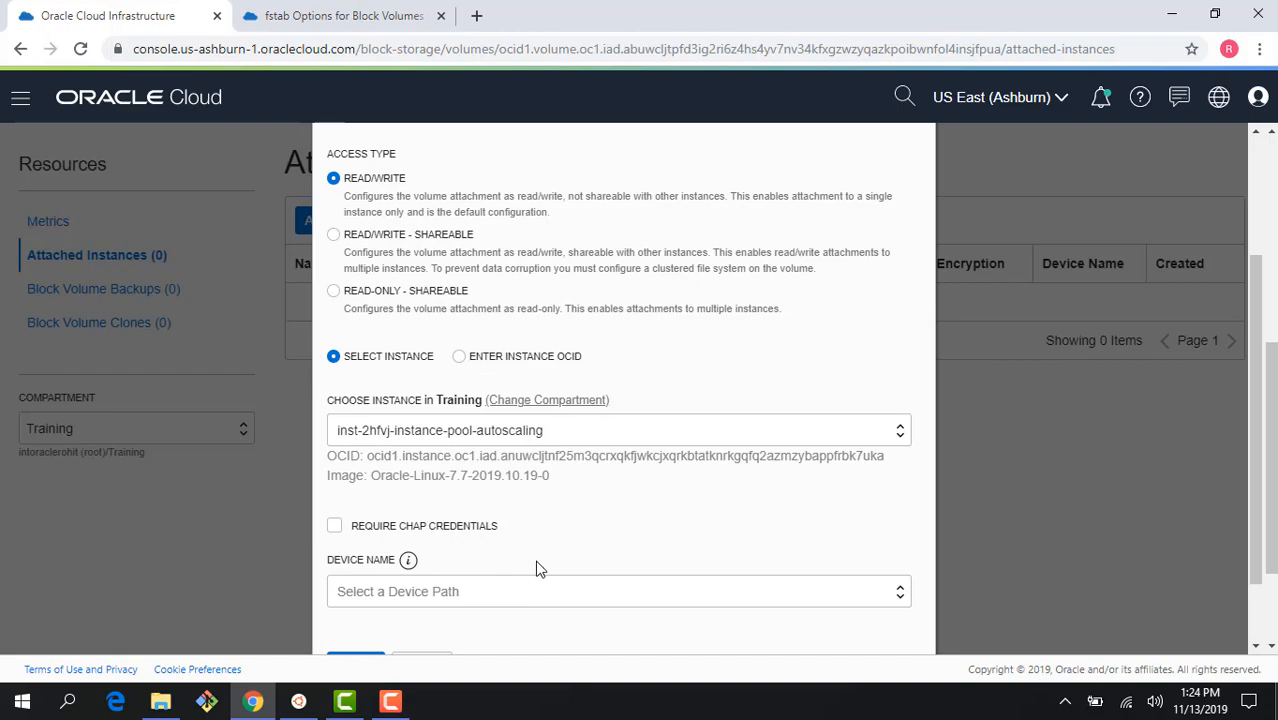
# Set the device name to /dev/oracleoci/oraclevdb, attach the volume without CHAP credentials, and dismiss the iSCSI notice
pyautogui.scroll(-1, 586, 528)
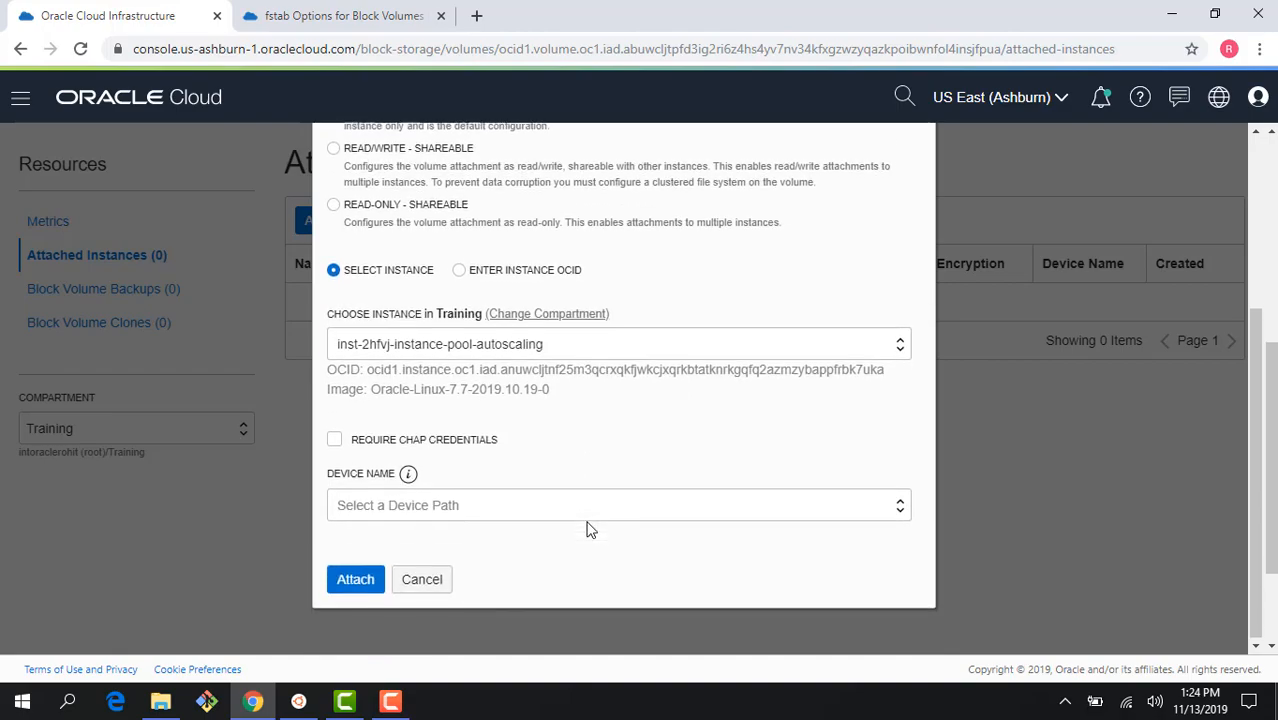
pyautogui.click(578, 504)
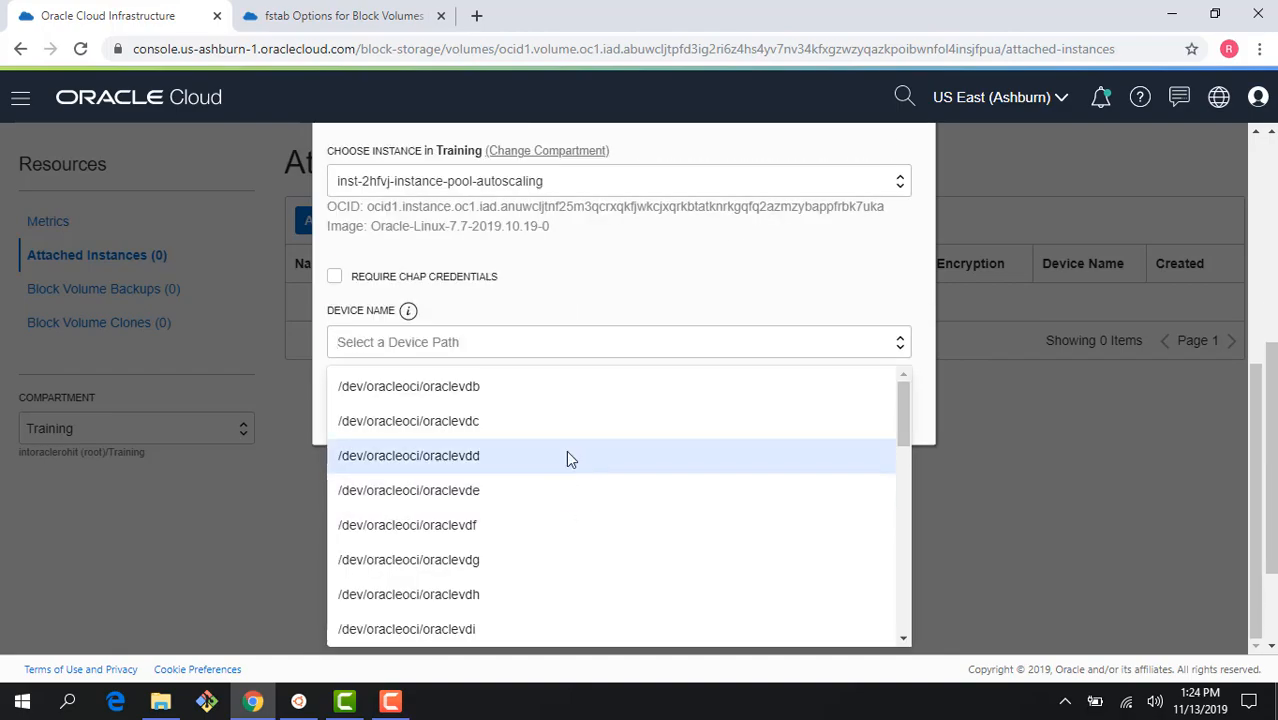
pyautogui.click(551, 389)
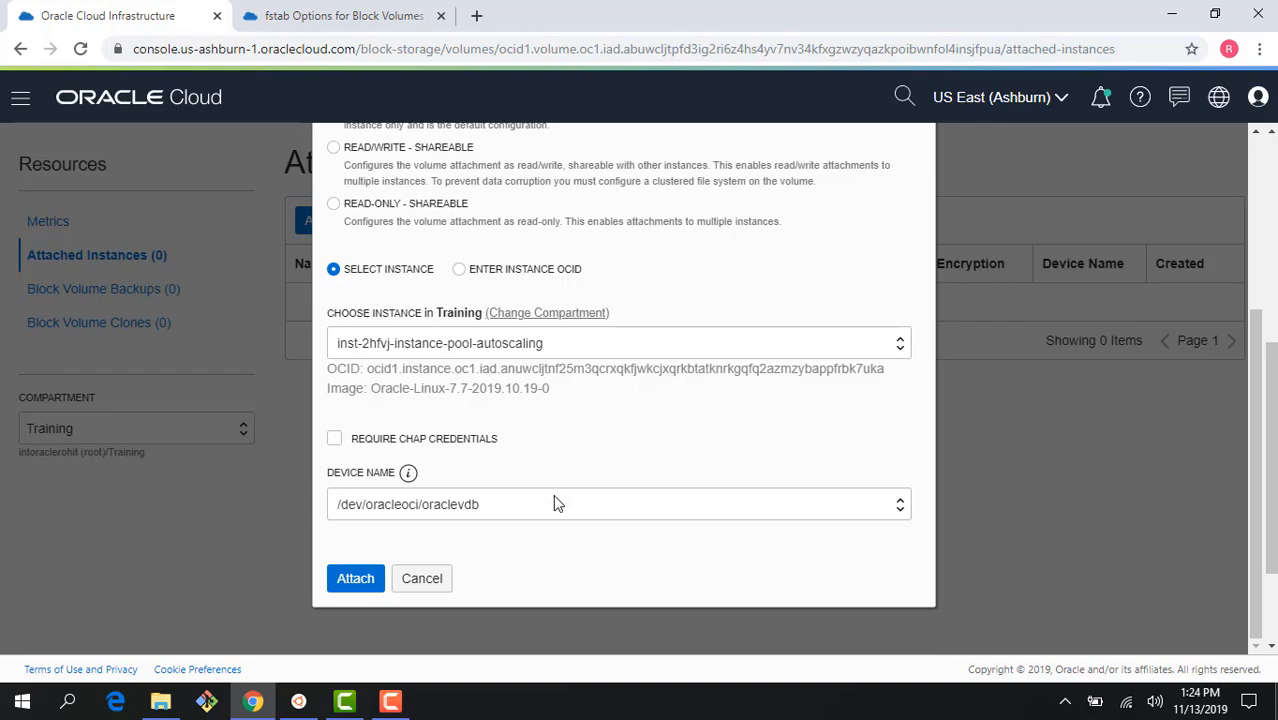
pyautogui.moveTo(410, 476)
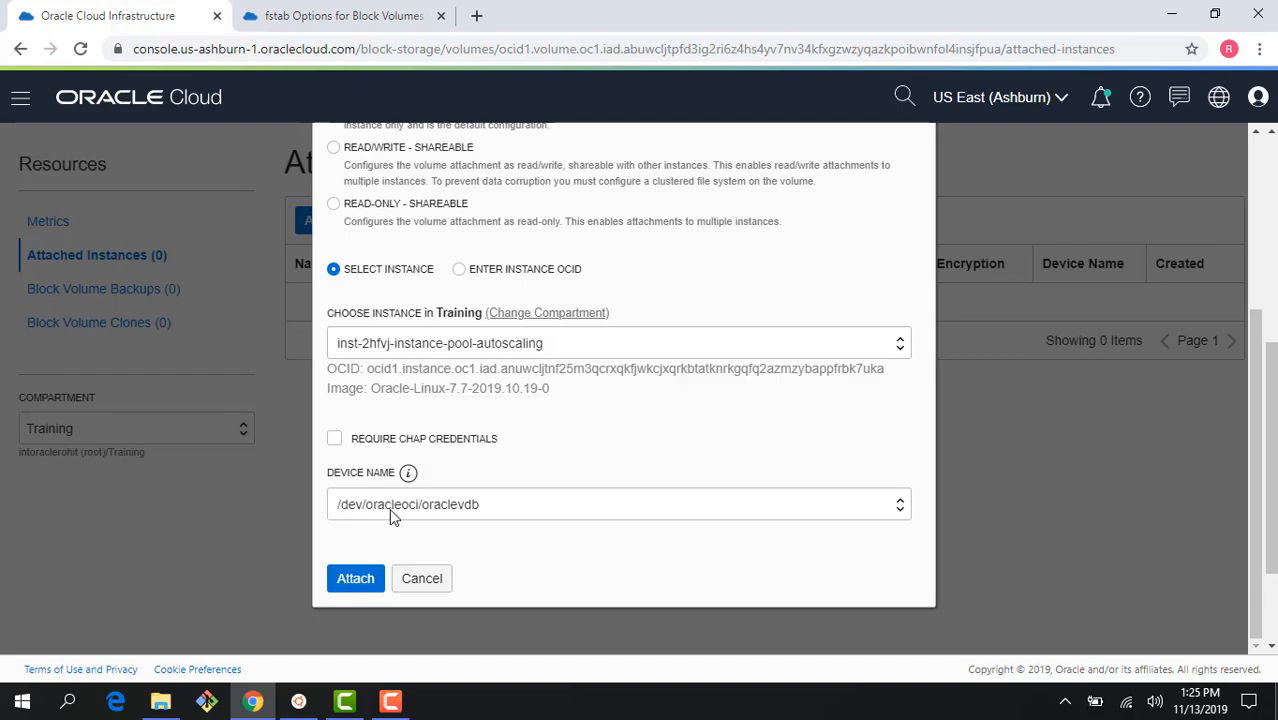
pyautogui.click(477, 509)
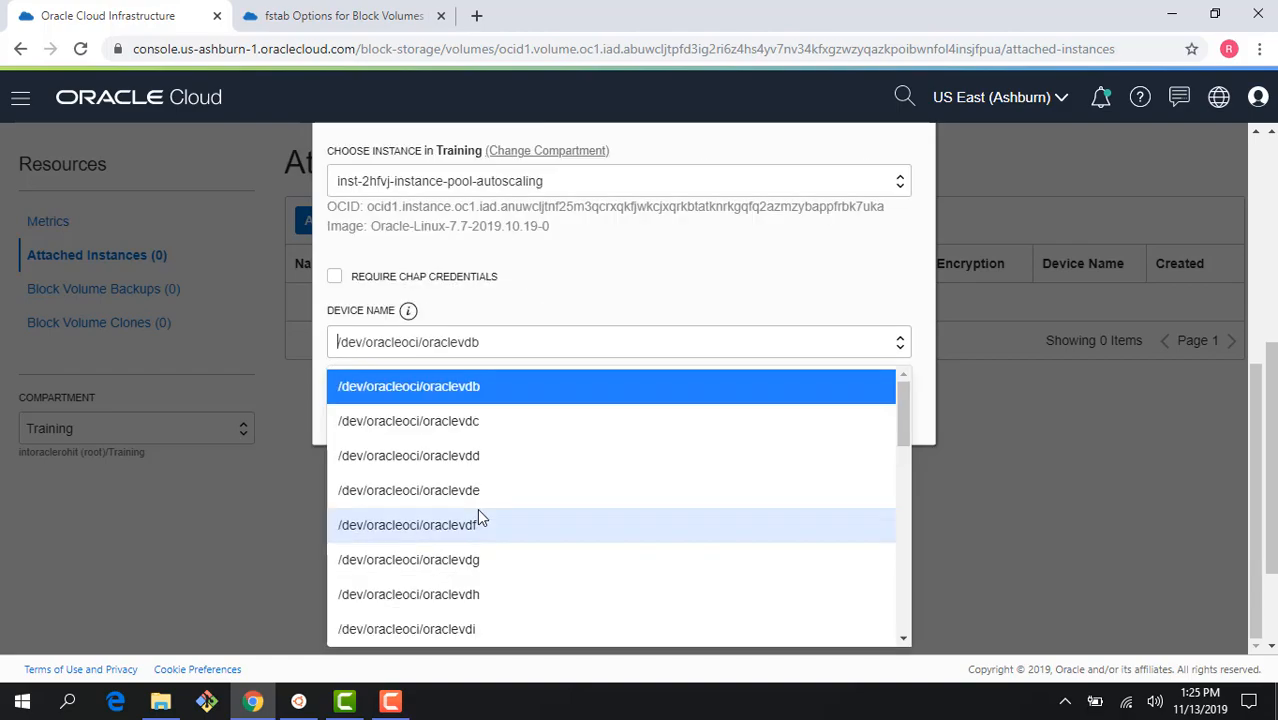
pyautogui.click(493, 394)
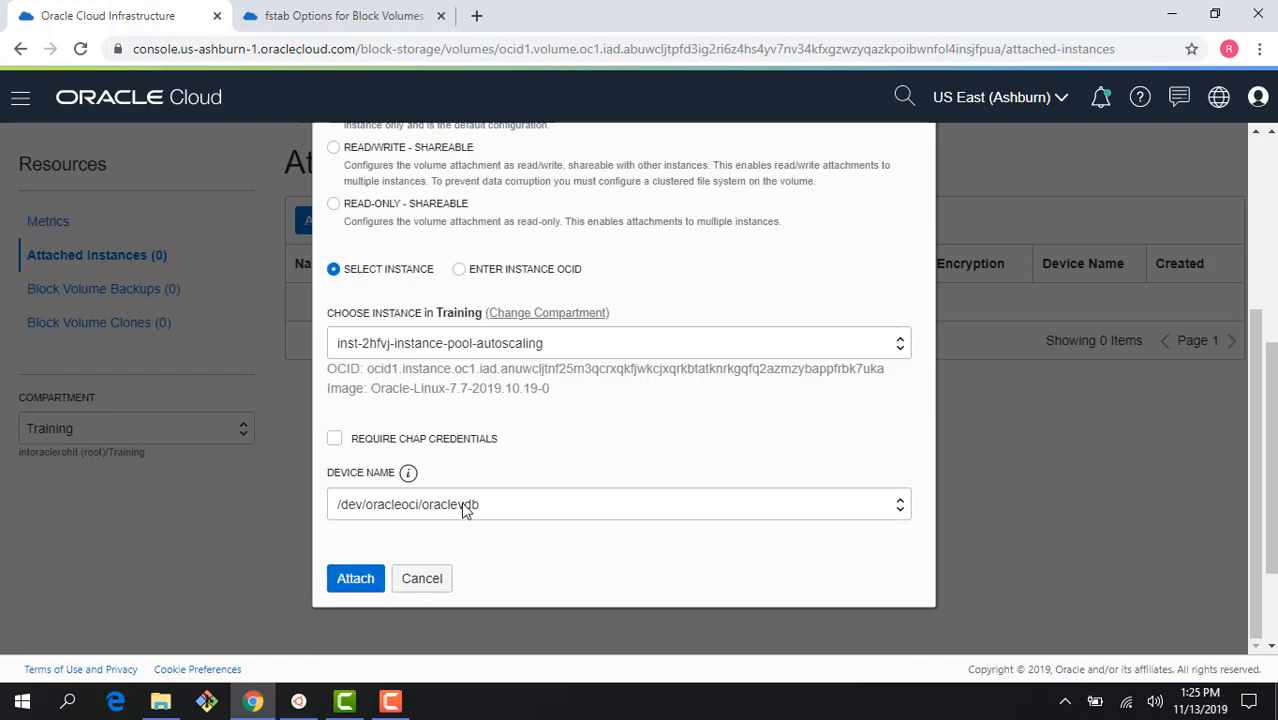
pyautogui.click(360, 583)
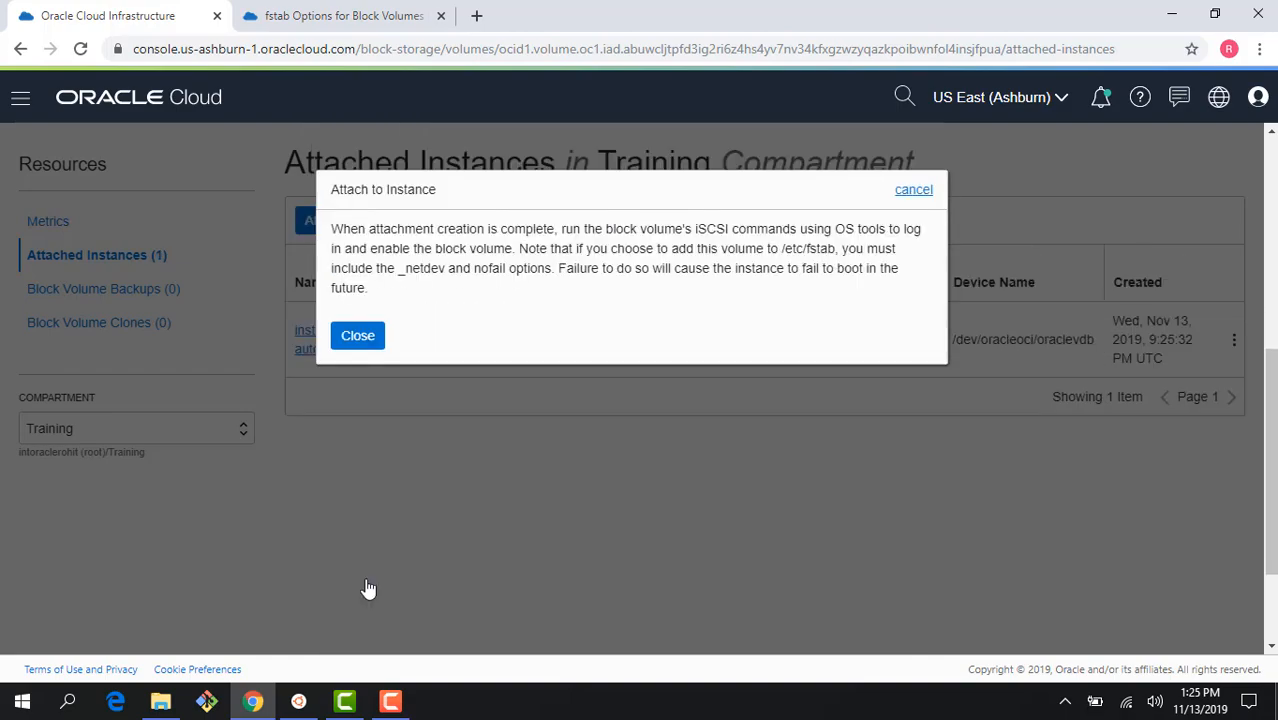
pyautogui.click(358, 336)
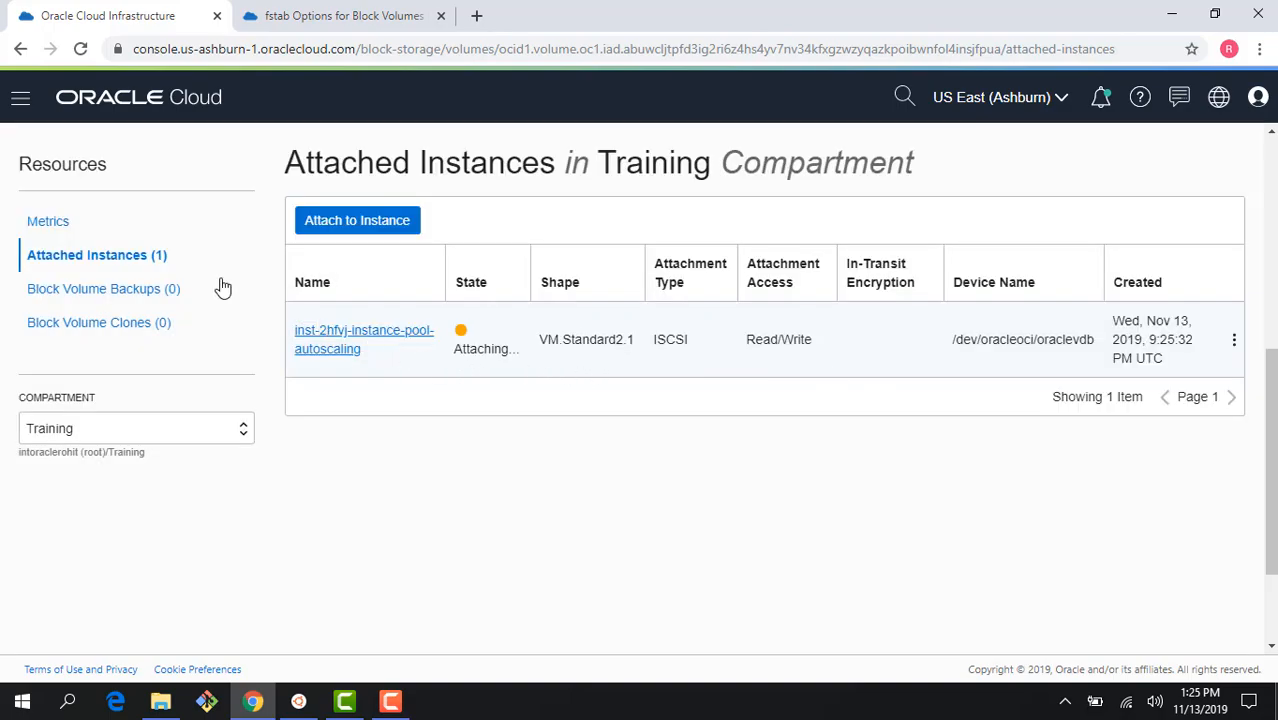
# Open the attached block volumes of the compute instance inst-2hfvj-instance-pool-autoscaling
pyautogui.click(20, 100)
pyautogui.moveTo(57, 190)
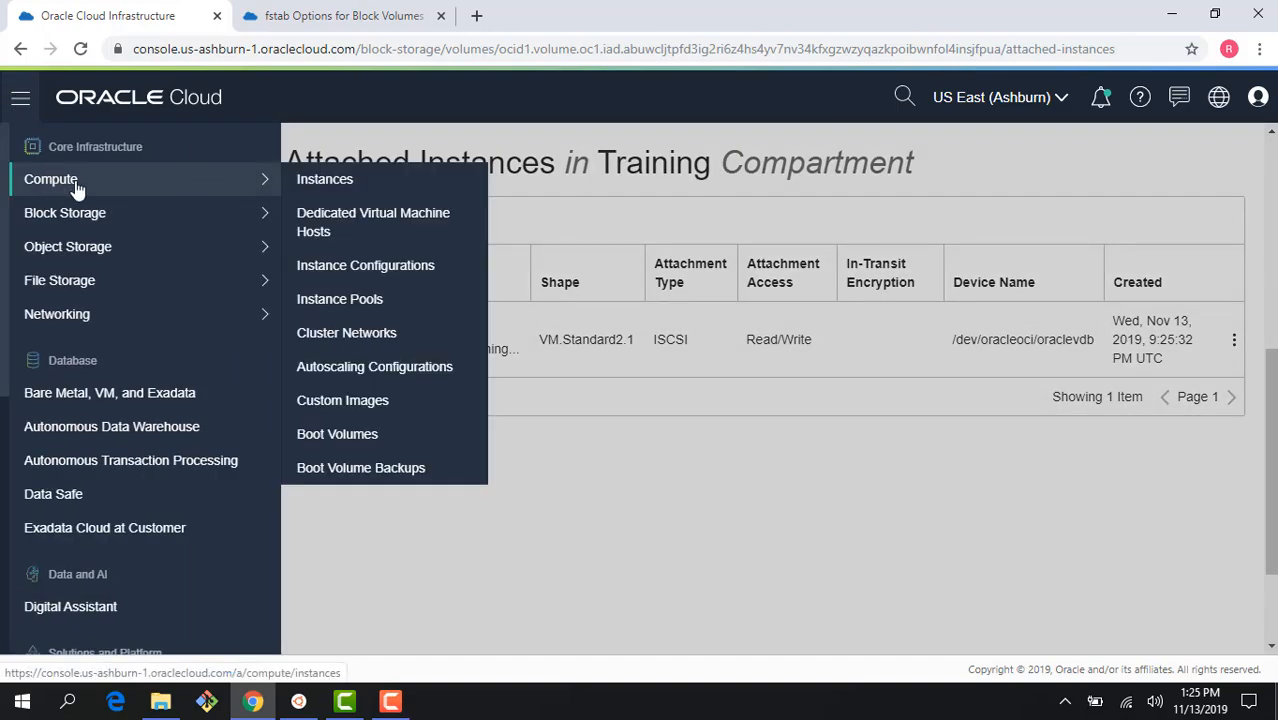
pyautogui.click(320, 180)
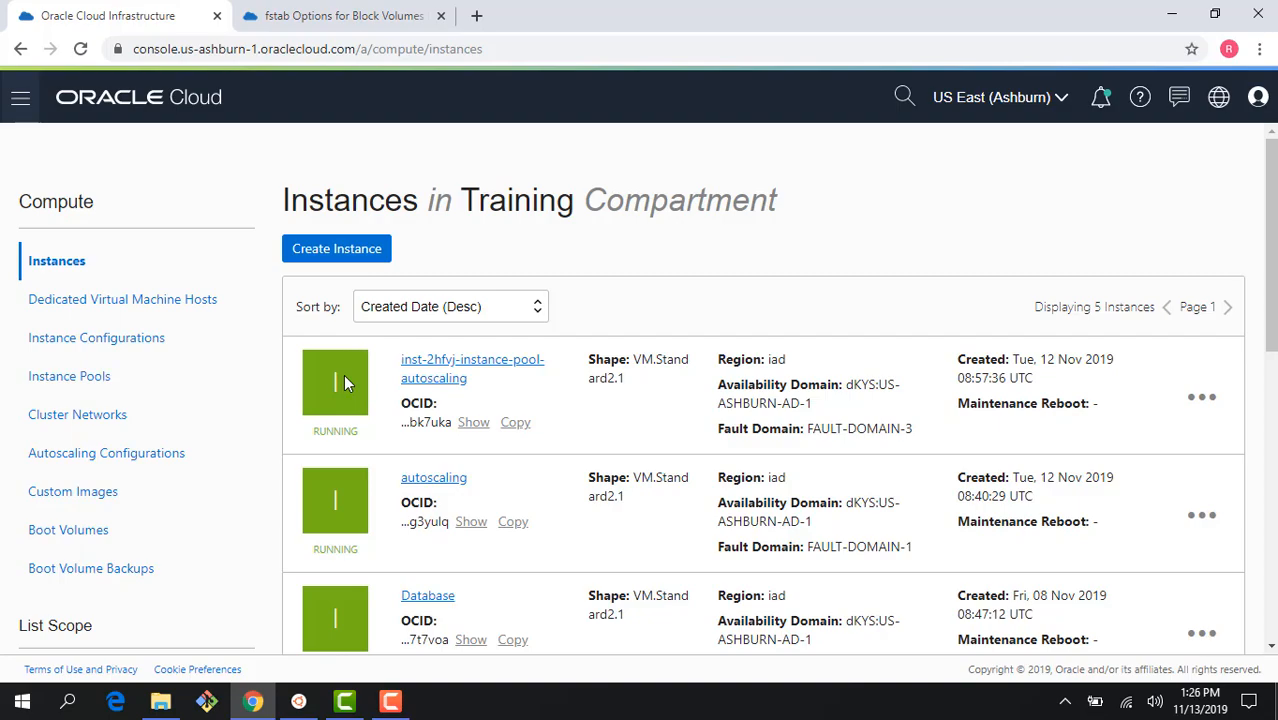
pyautogui.click(473, 368)
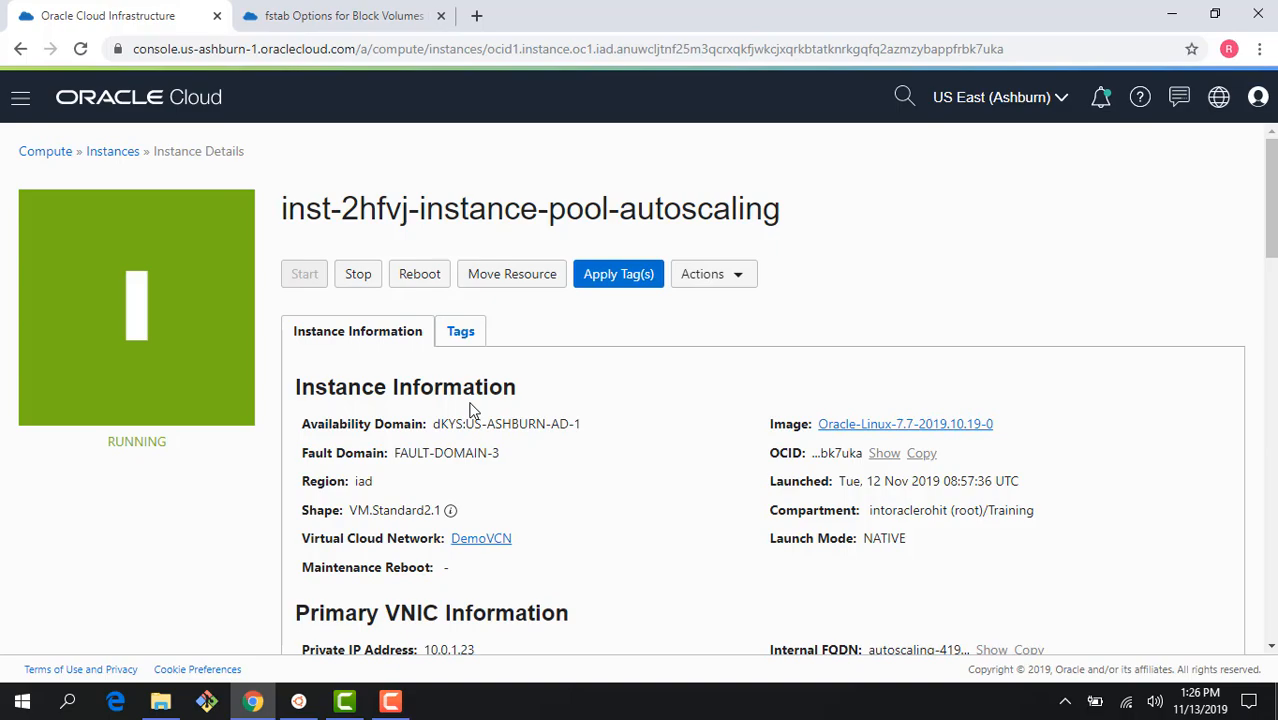
pyautogui.scroll(-3, 475, 420)
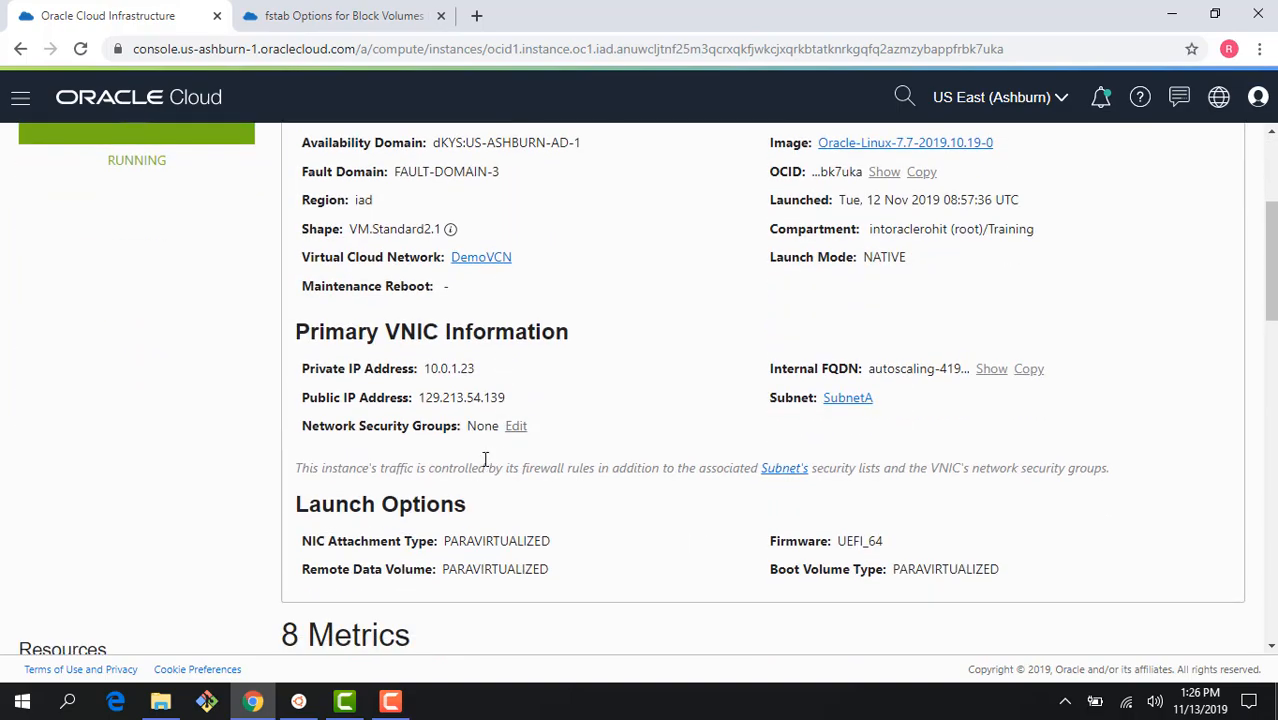
pyautogui.scroll(-2, 485, 460)
pyautogui.click(88, 564)
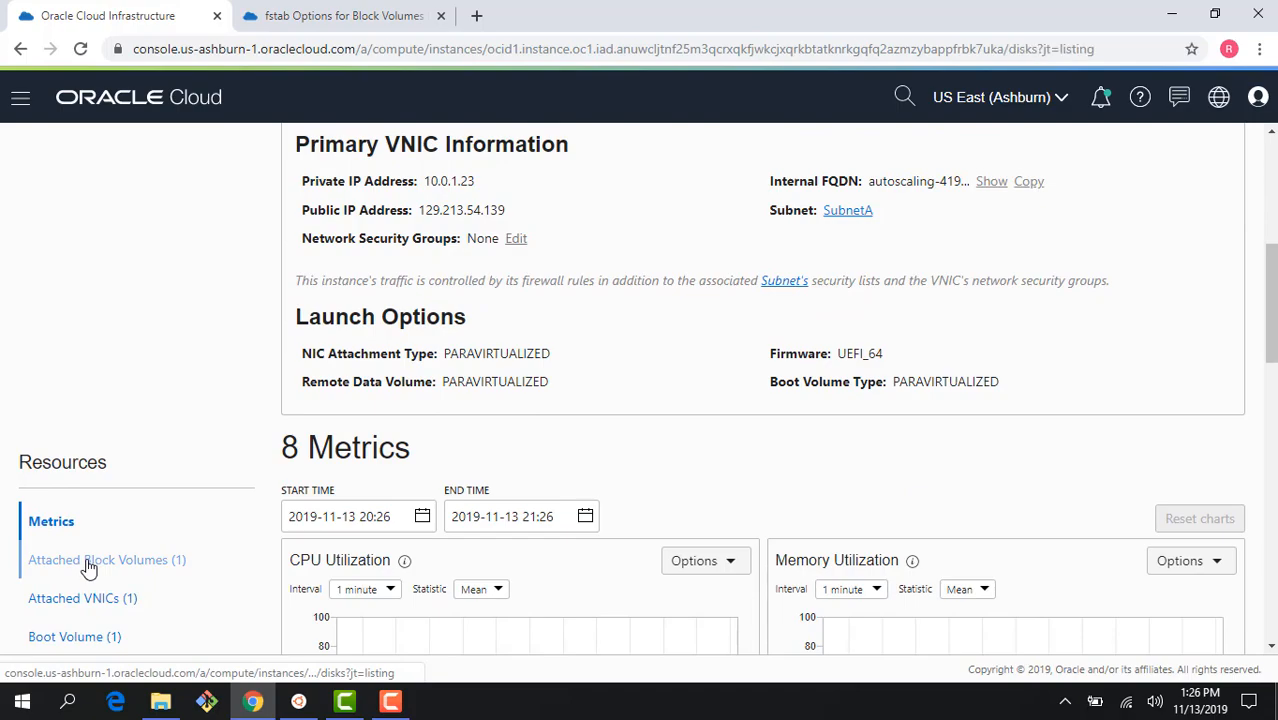
pyautogui.scroll(-3, 826, 568)
# Open the iSCSI commands and information for blockvolume1 and copy the attach commands
pyautogui.click(1202, 351)
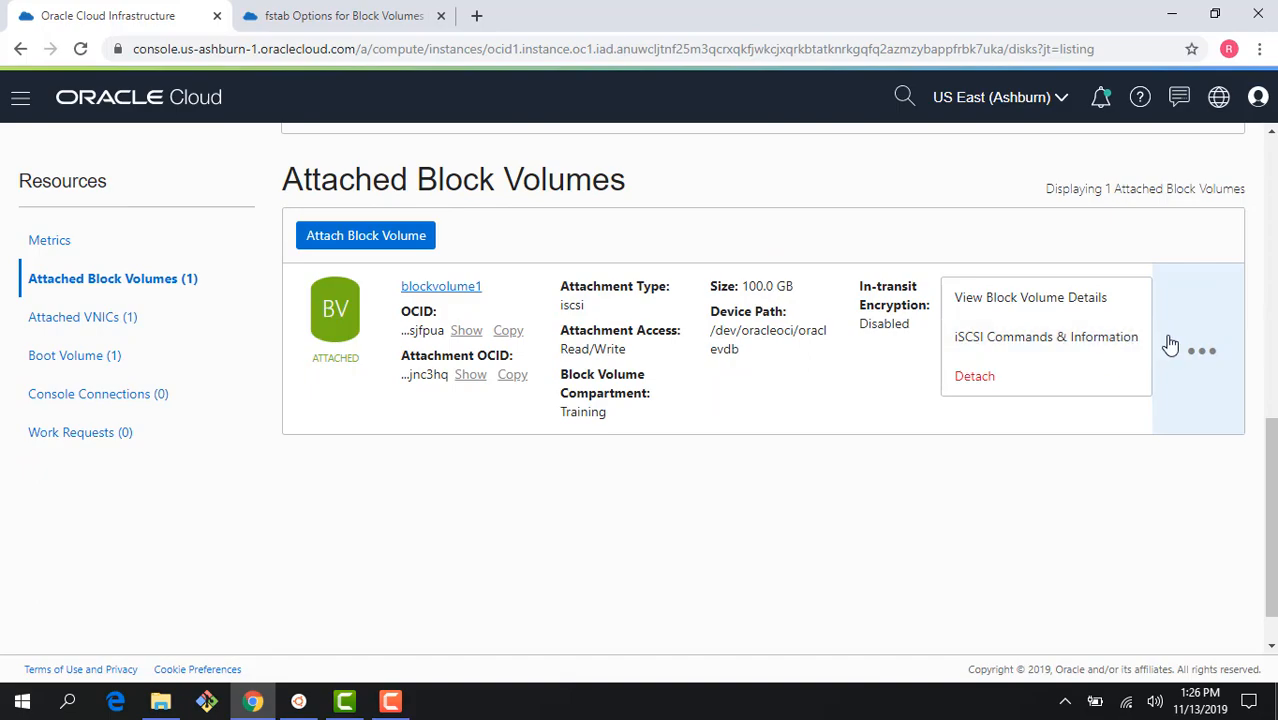
pyautogui.click(1101, 347)
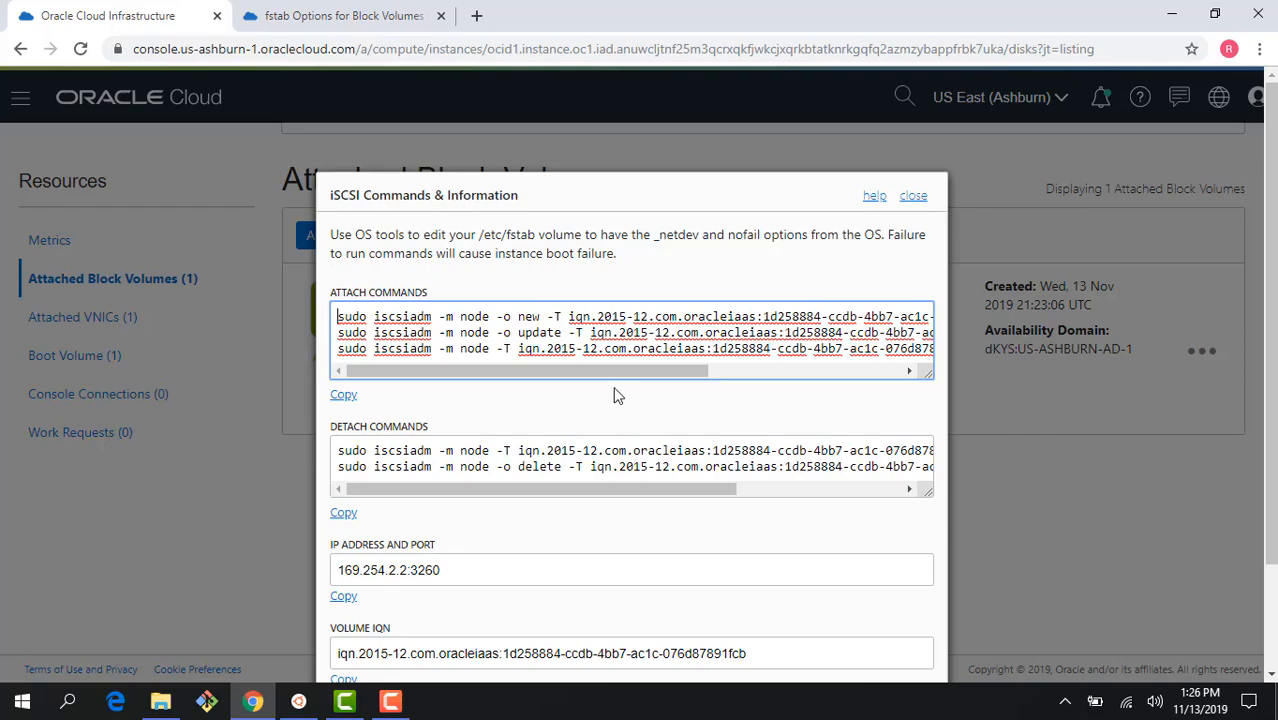
pyautogui.click(345, 395)
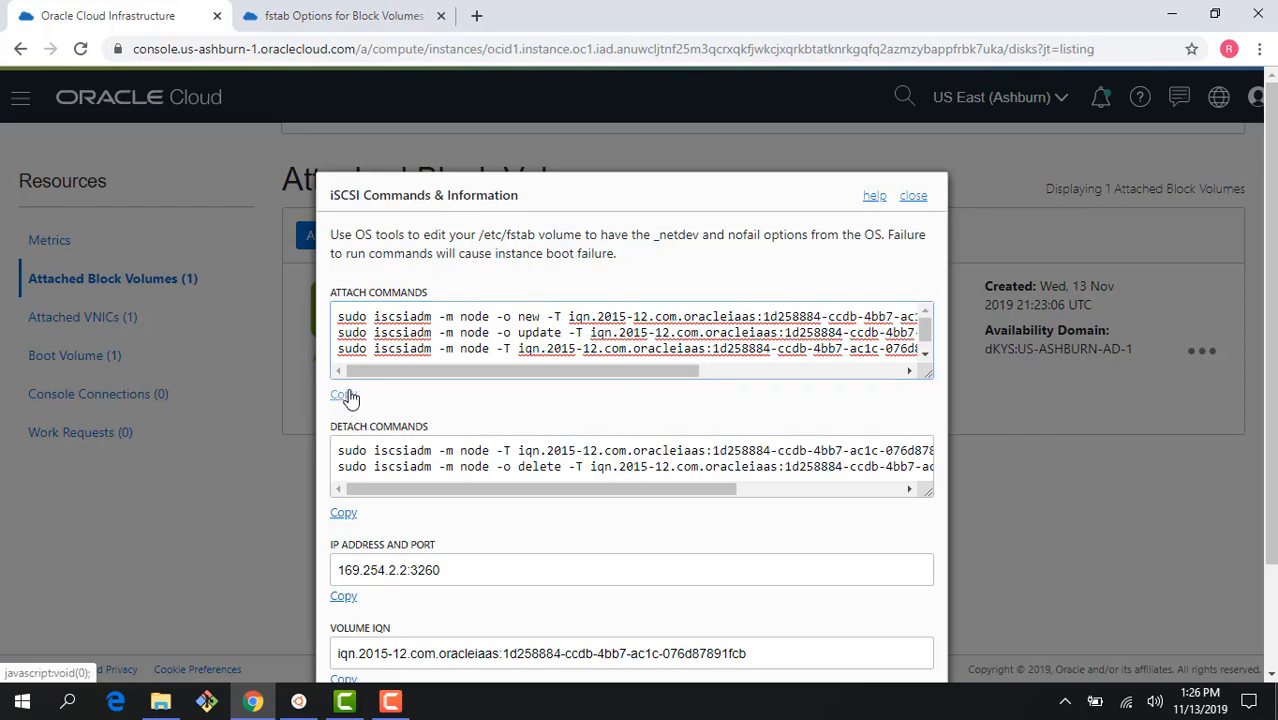
# Switch to the Ubuntu terminal and enter the beginning of the connection command, ssh opc@, without running it
pyautogui.click(298, 701)
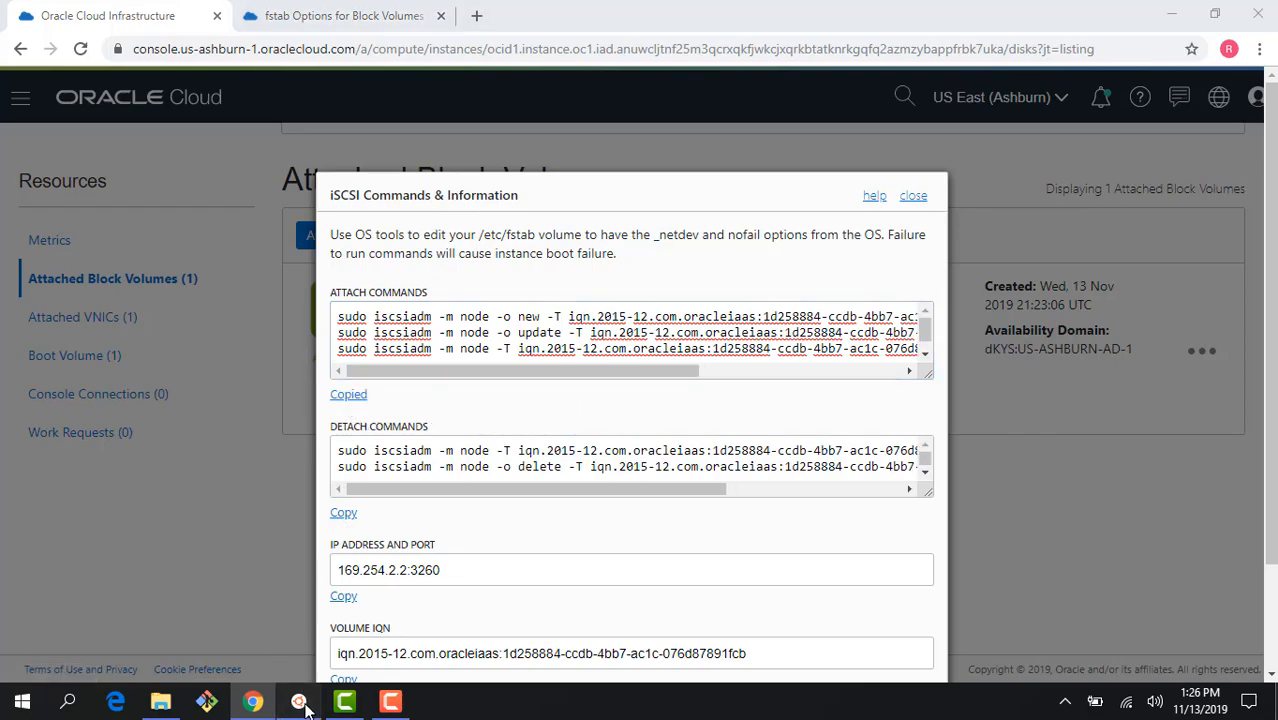
pyautogui.write('ssh ')
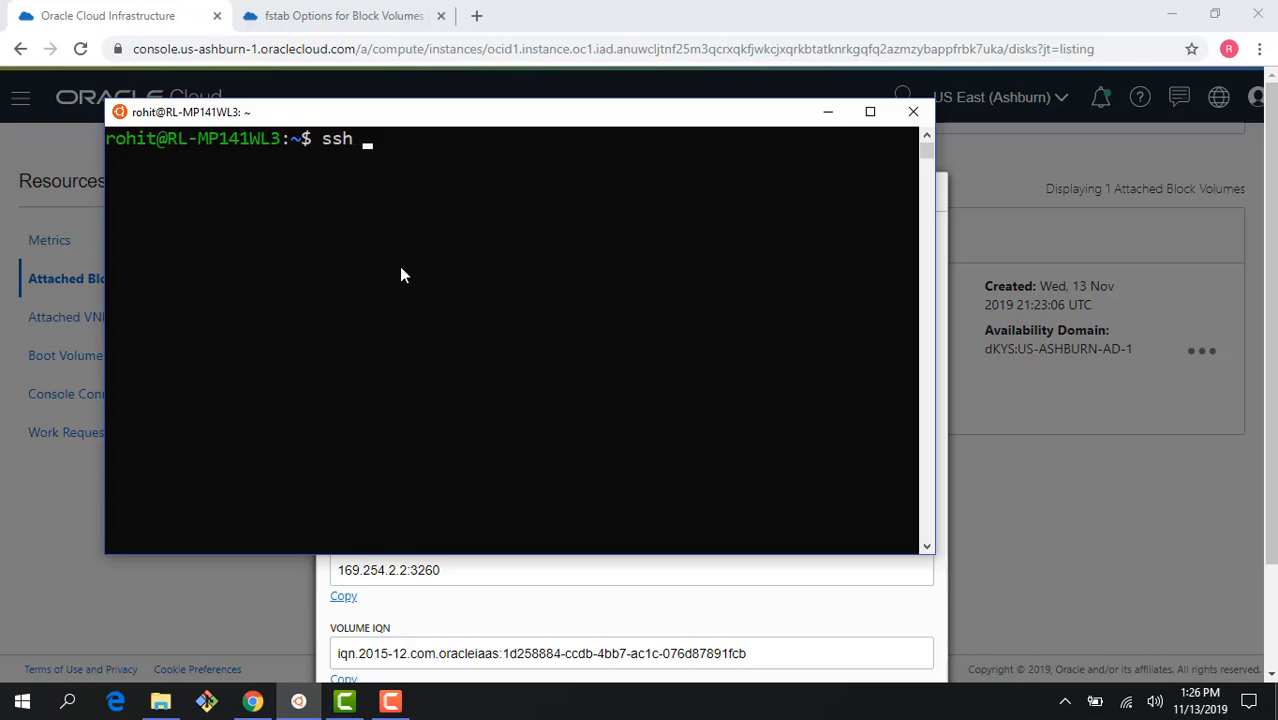
pyautogui.write('opc@')
# Return to the Oracle Cloud console, close the iSCSI information and copy the instance's public IP address
pyautogui.click(1039, 171)
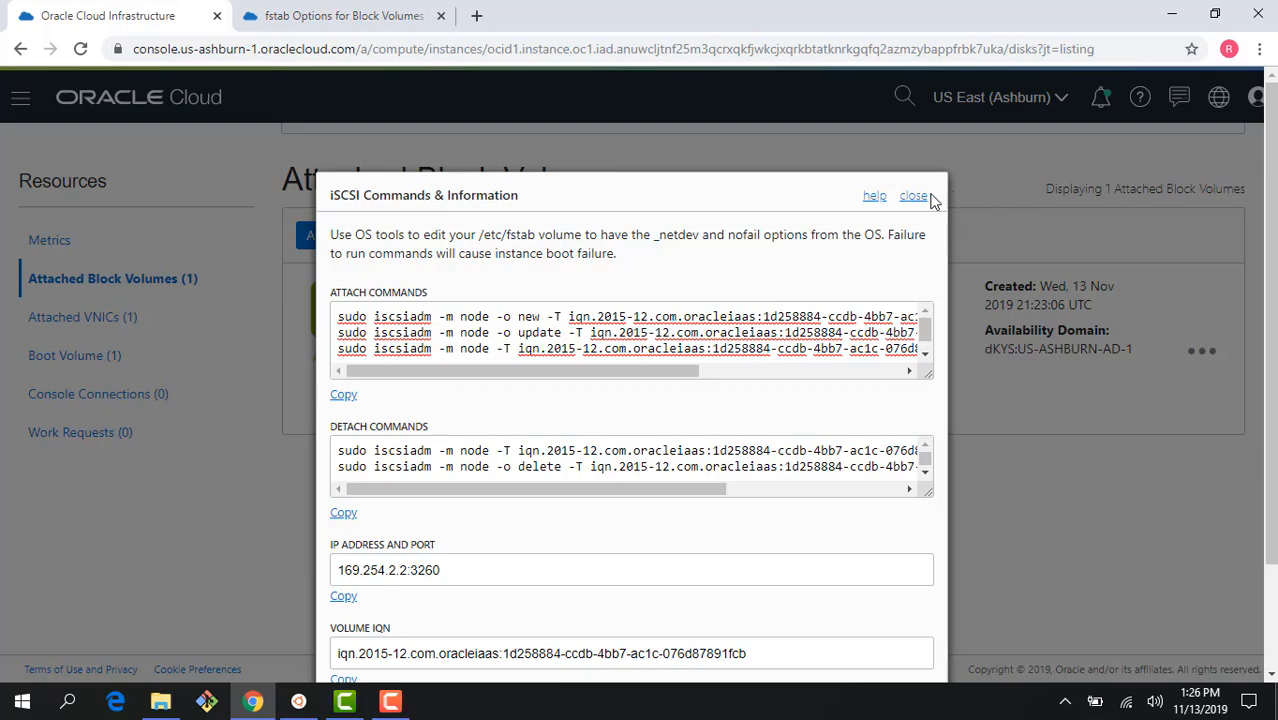
pyautogui.click(913, 196)
pyautogui.scroll(5, 60, 328)
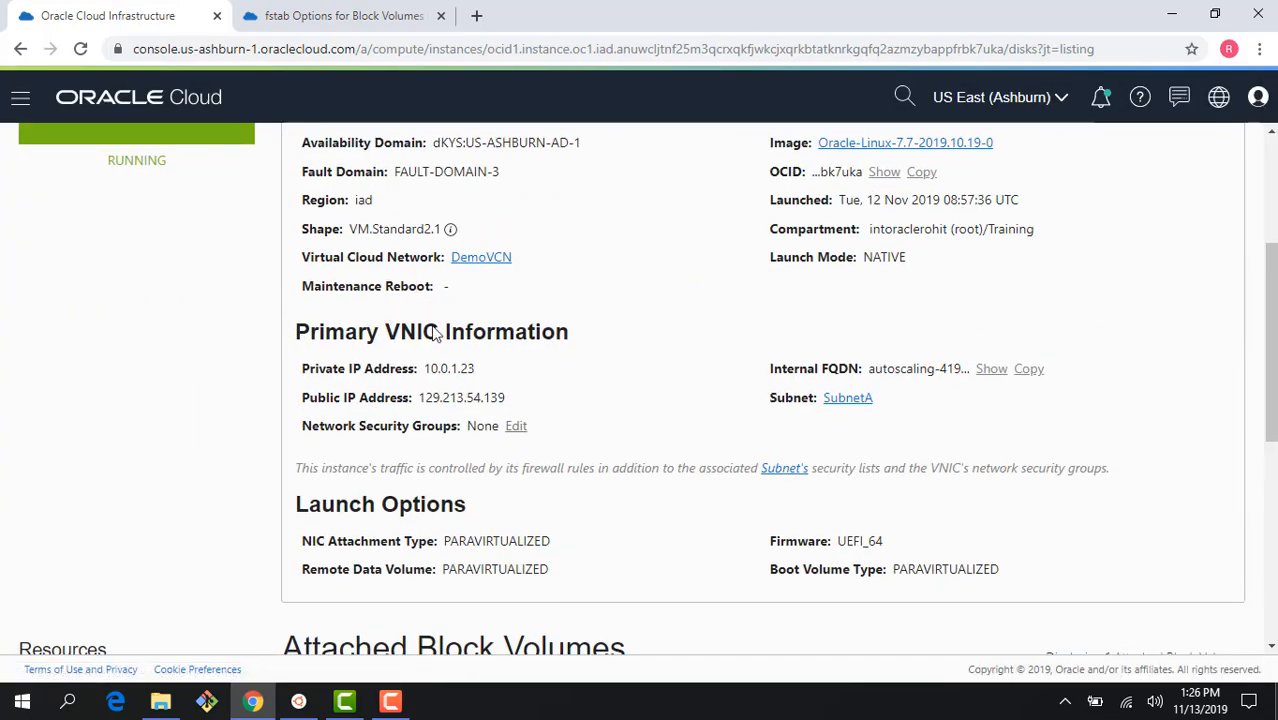
pyautogui.moveTo(419, 397); pyautogui.dragTo(517, 402)
pyautogui.rightClick(500, 397)
pyautogui.click(520, 407)
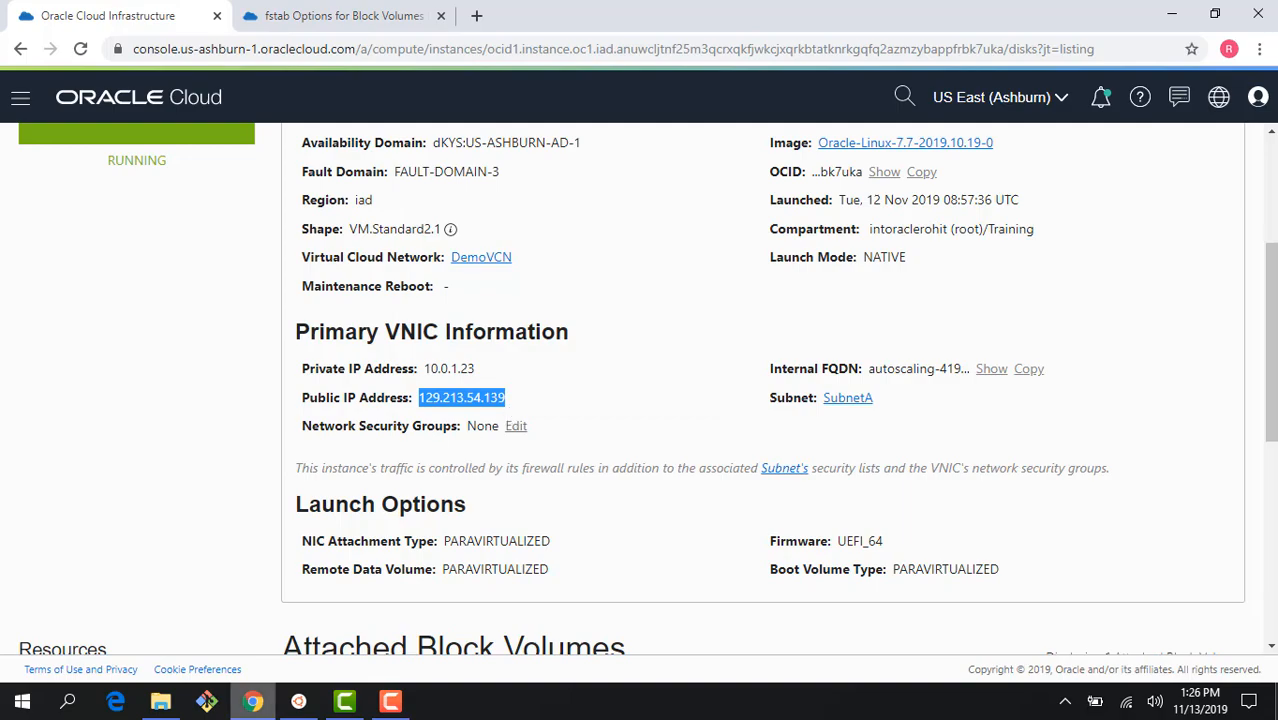
# In the Ubuntu terminal, complete the SSH command with 129.213.54.139, connect to the instance and clear the screen
pyautogui.click(303, 707)
pyautogui.rightClick(583, 195)
pyautogui.press('Return')
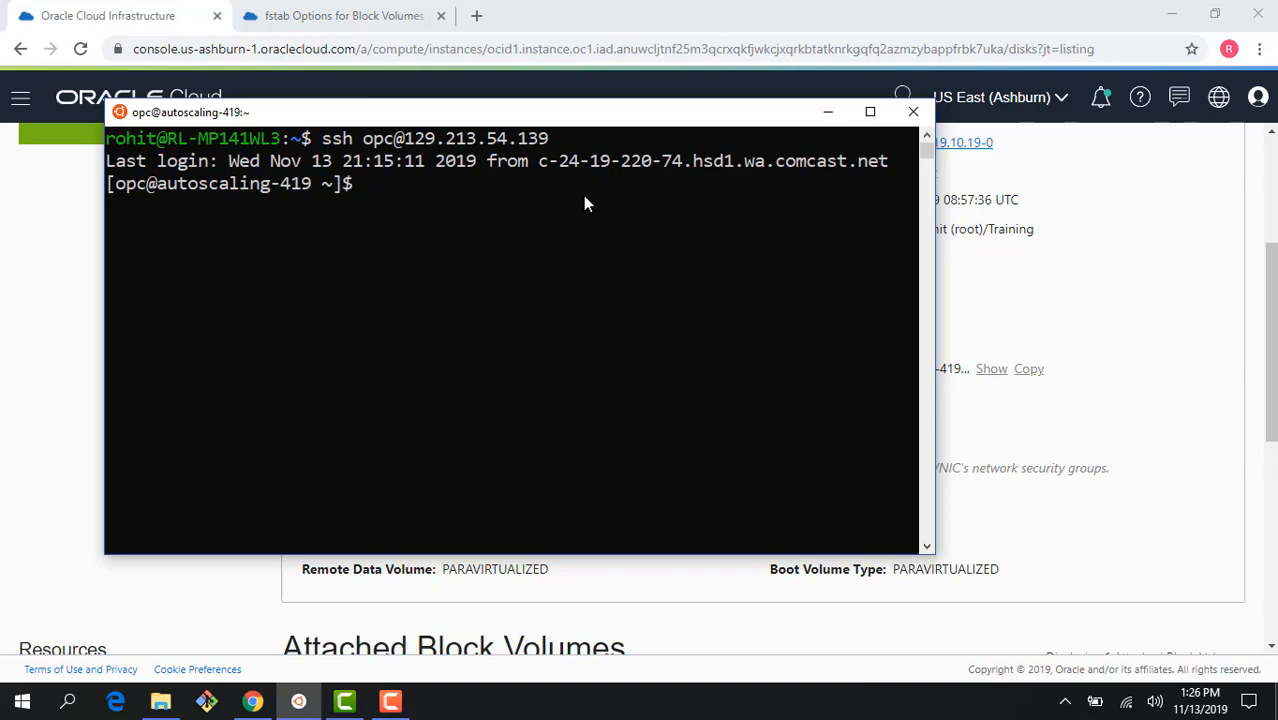
pyautogui.write('cl')
pyautogui.press('Return')
# Back in the Oracle Cloud console, reopen blockvolume1's iSCSI information and copy its attach commands
pyautogui.click(1222, 272)
pyautogui.scroll(-5, 1222, 272)
pyautogui.click(1202, 351)
pyautogui.click(1096, 339)
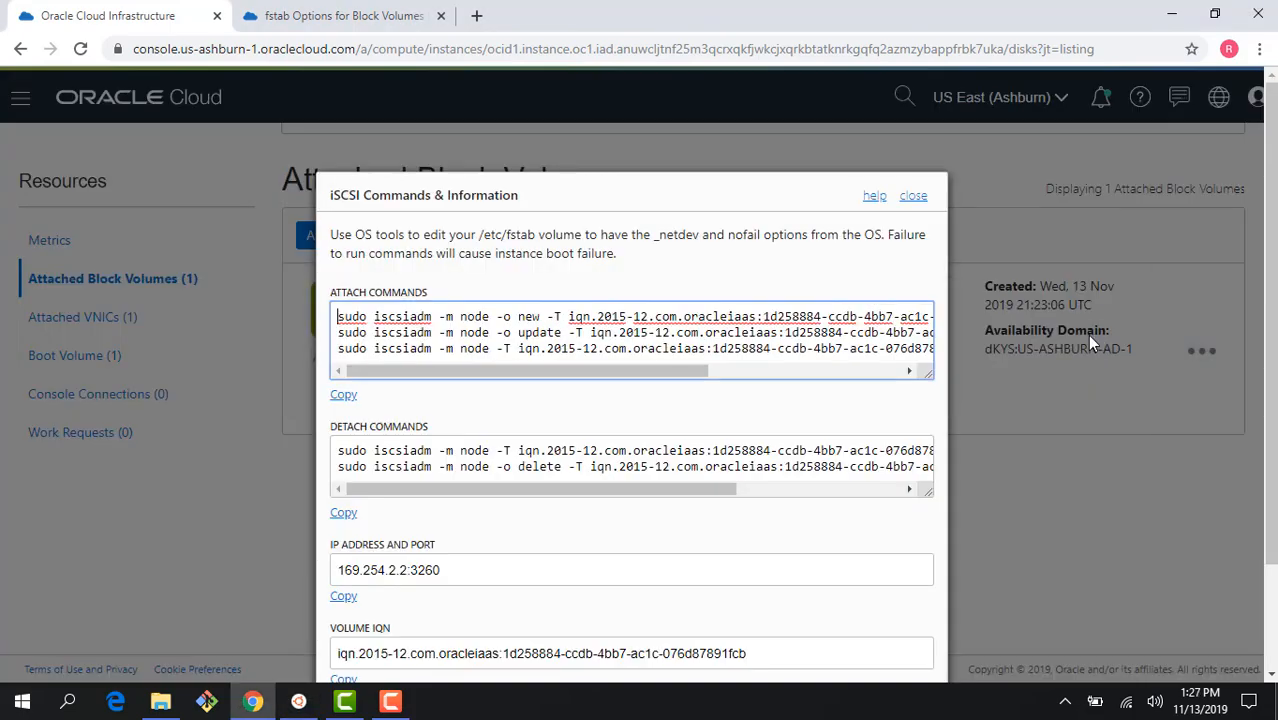
pyautogui.click(341, 398)
# Run the copied iscsiadm attach commands in the instance's SSH session, and clear the terminal
pyautogui.click(298, 703)
pyautogui.rightClick(520, 314)
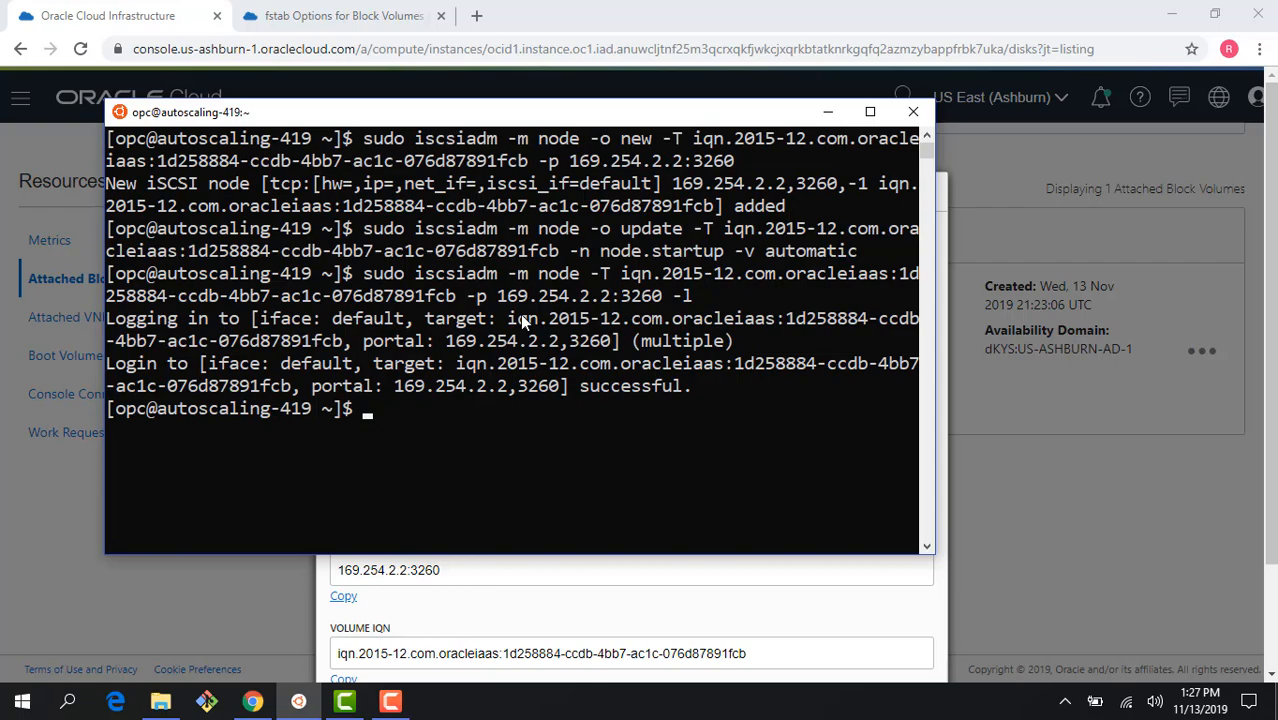
pyautogui.write('clear')
pyautogui.press('Return')
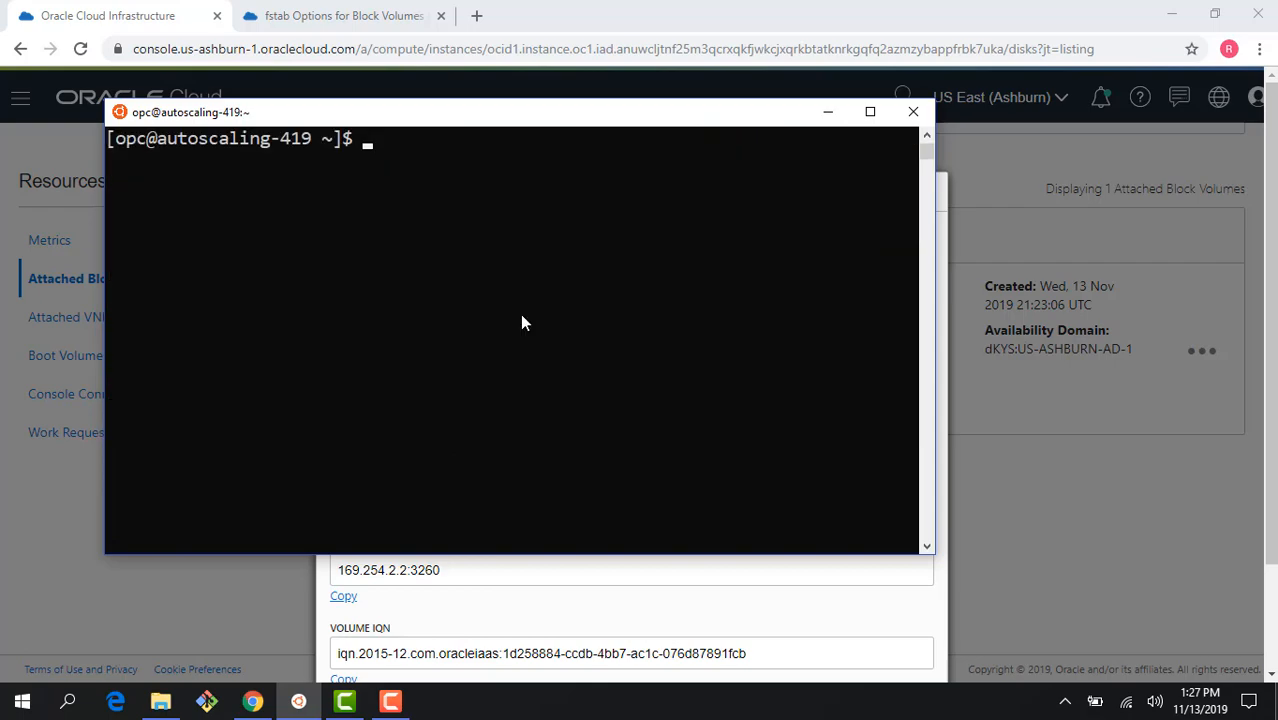
# List the block devices with lsblk and check the device links with ll /dev/oracleoci/oraclevd*, examining the oraclevdb entry
pyautogui.write('lsblk')
pyautogui.press('Return')
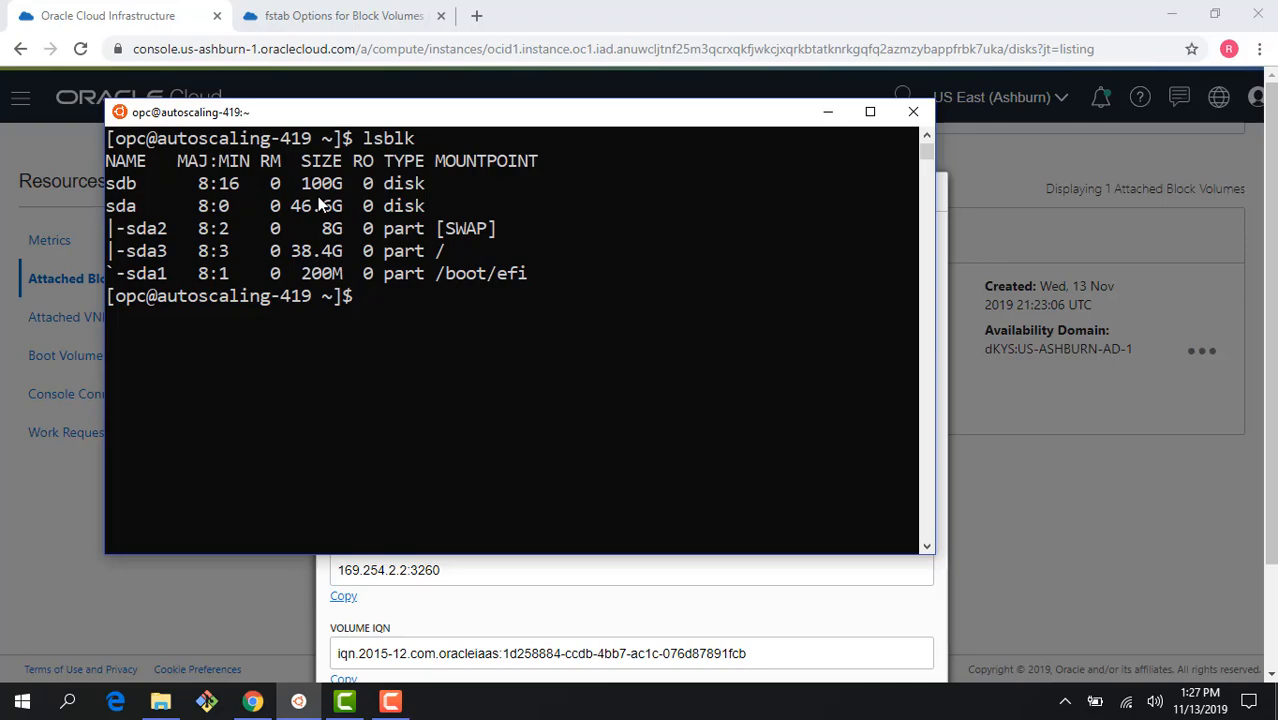
pyautogui.write('ll /dev/oracleoci/o')
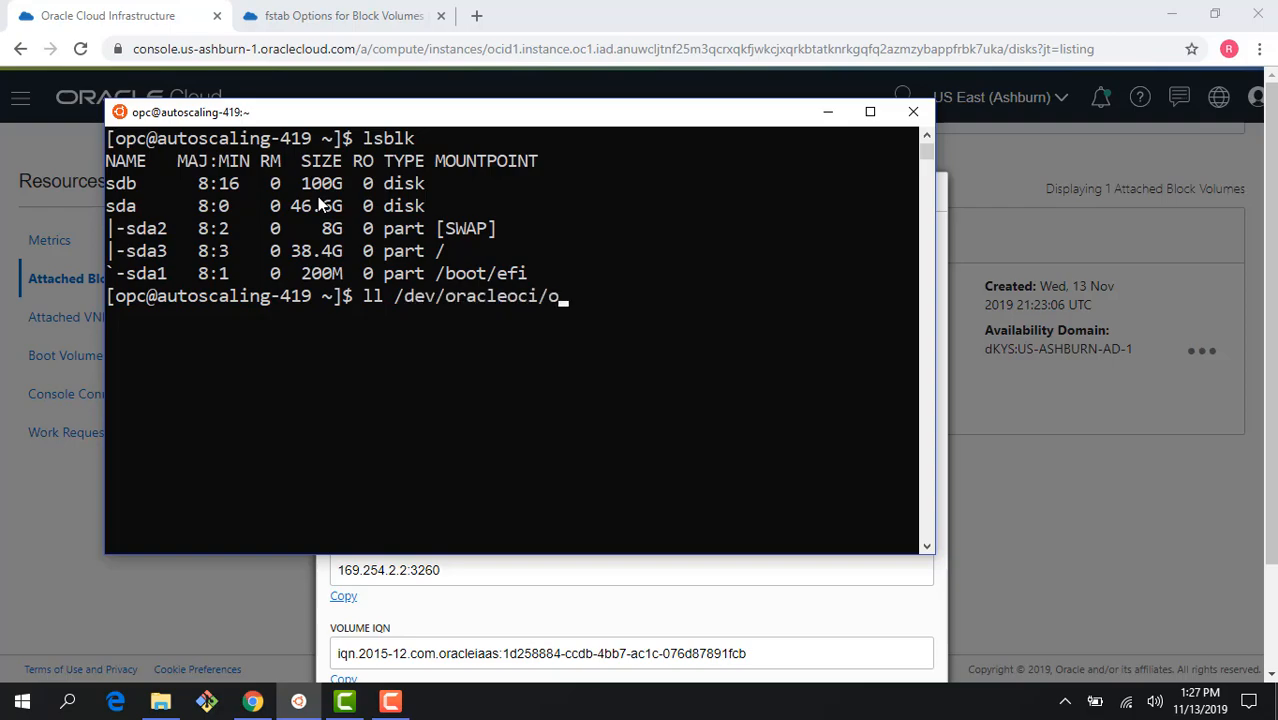
pyautogui.write('raclevd*')
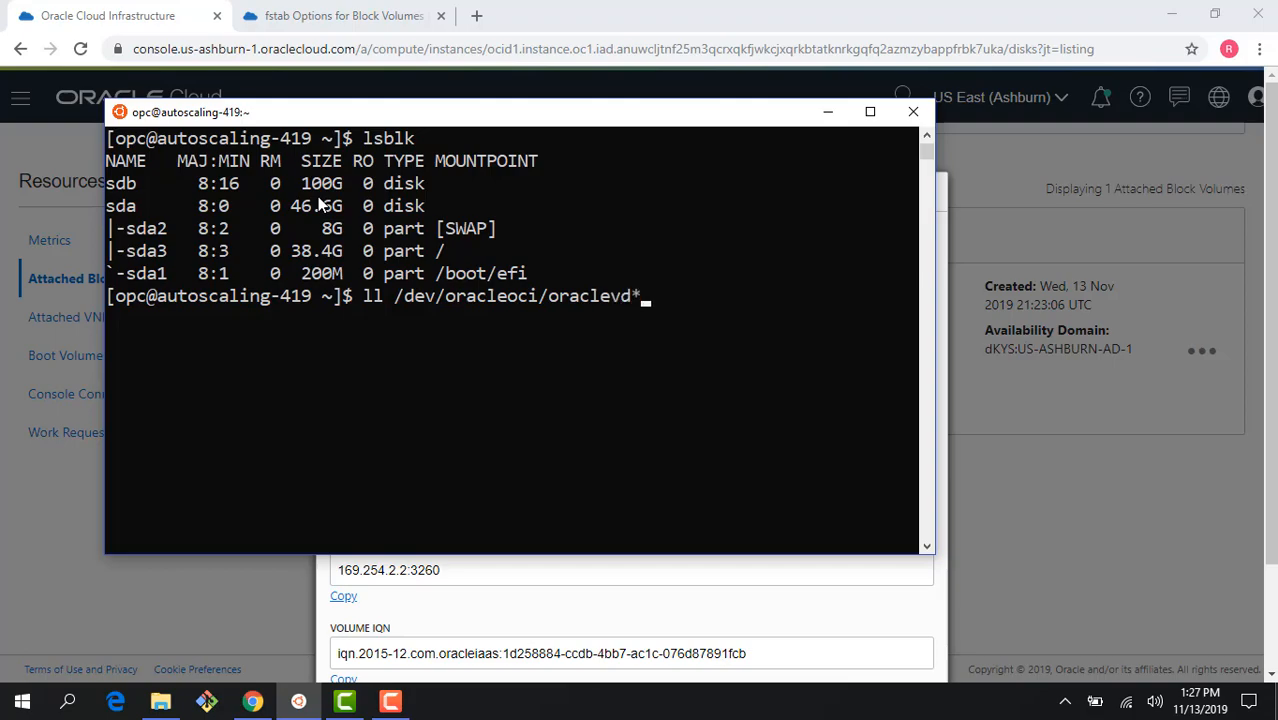
pyautogui.press('Return')
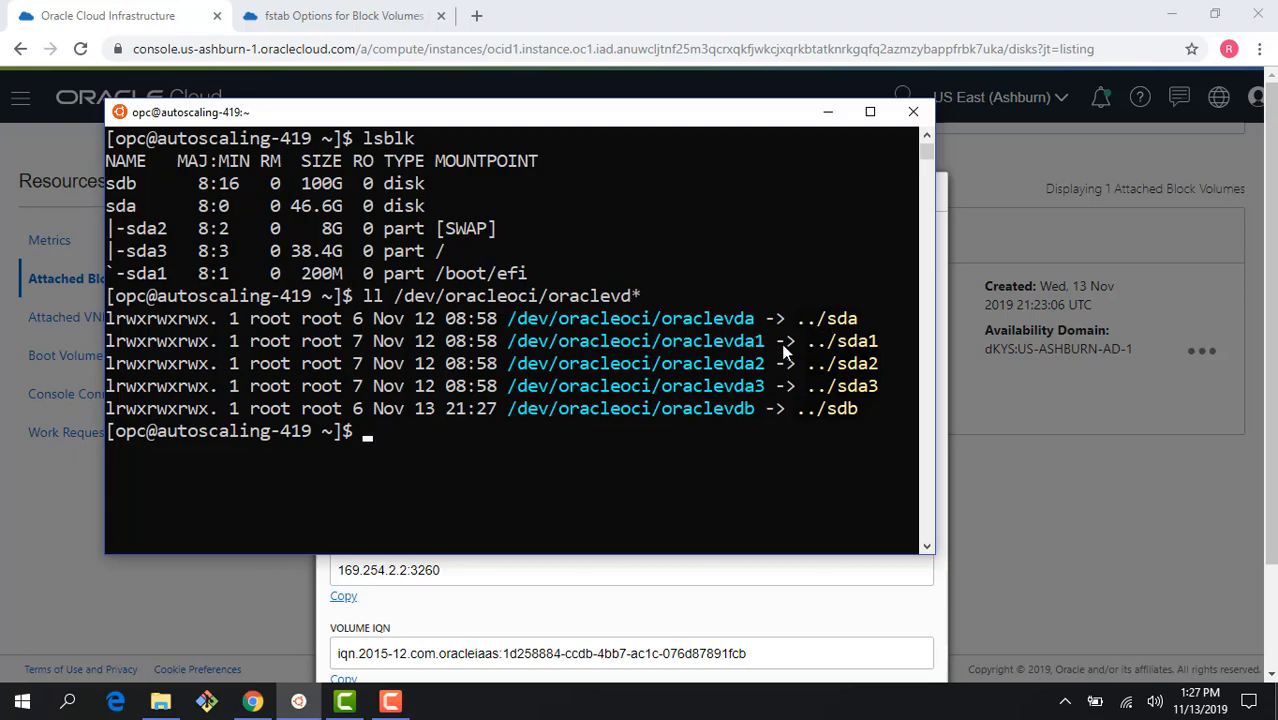
pyautogui.moveTo(709, 408); pyautogui.dragTo(887, 410)
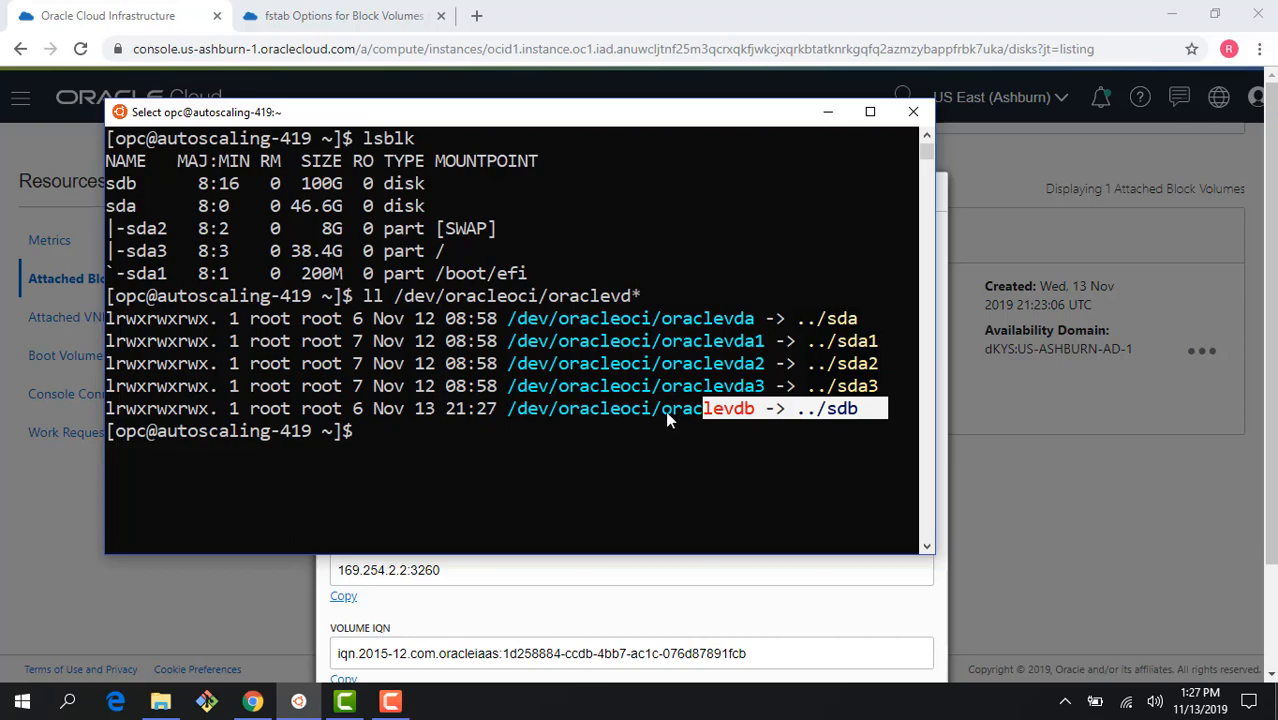
# Return to the Oracle Cloud console, close the iSCSI information and copy blockvolume1's device path
pyautogui.click(989, 464)
pyautogui.scroll(-2, 930, 300)
pyautogui.scroll(2, 911, 153)
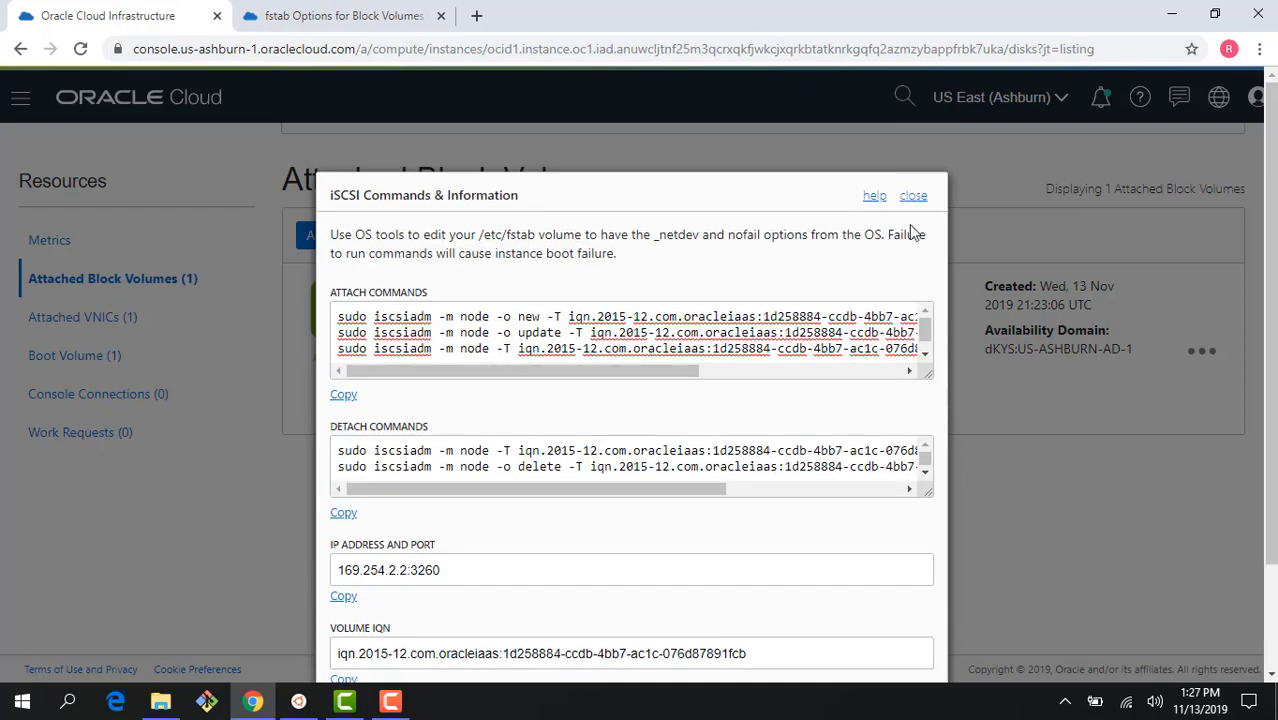
pyautogui.click(913, 197)
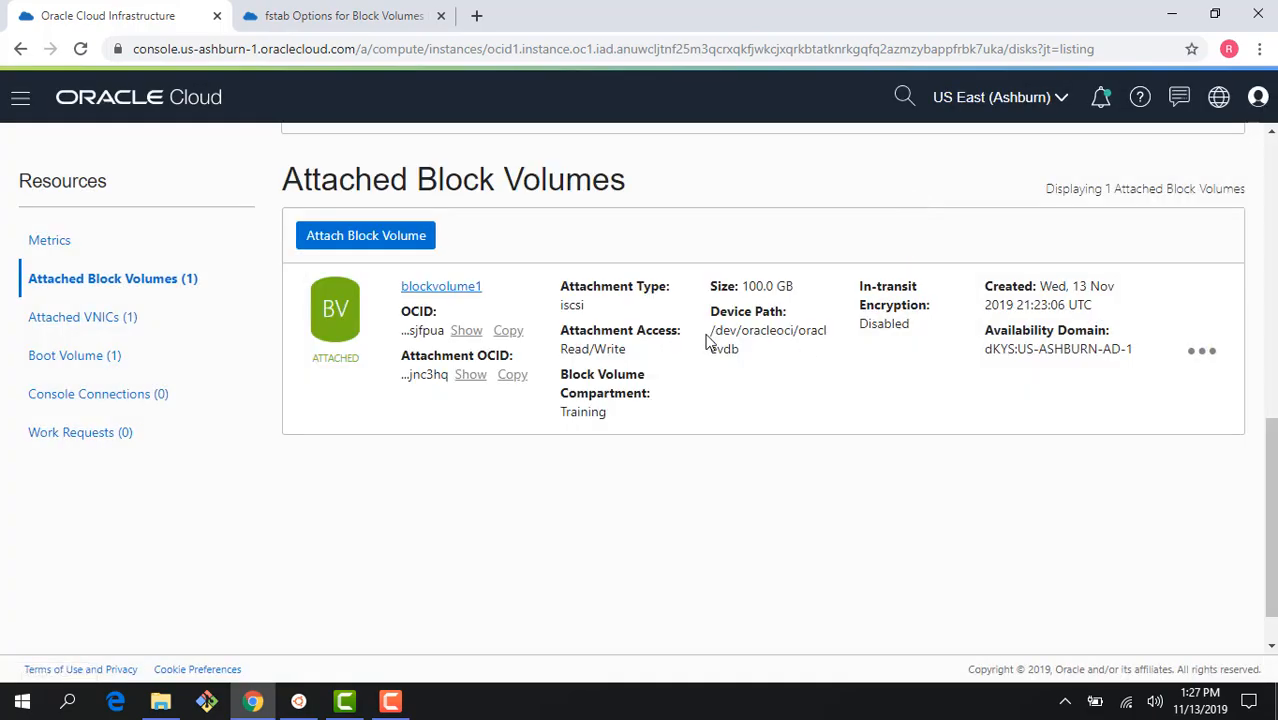
pyautogui.moveTo(711, 331); pyautogui.dragTo(757, 360)
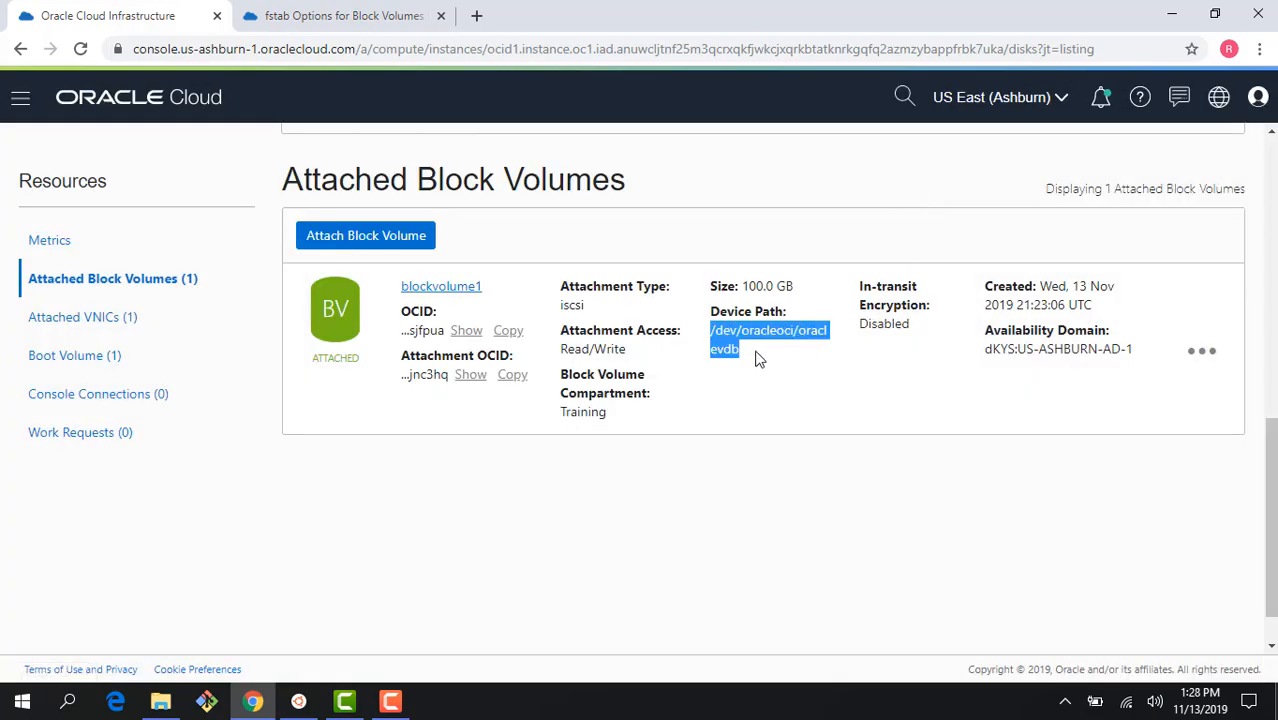
pyautogui.rightClick(725, 348)
pyautogui.click(742, 362)
# Switch to the instance's terminal, clear it and try to list the volume's disk details with fdisk -l /dev/oracleoci/oraclevdb
pyautogui.click(298, 701)
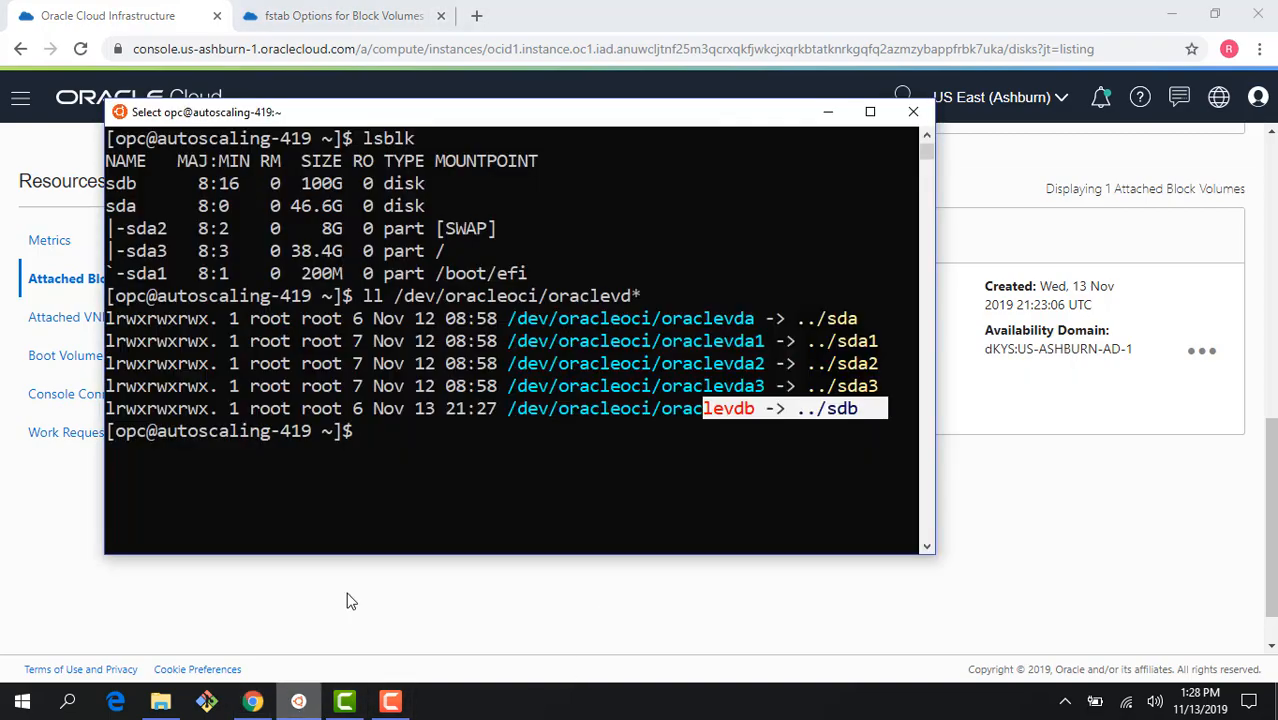
pyautogui.click(423, 462)
pyautogui.write('clear')
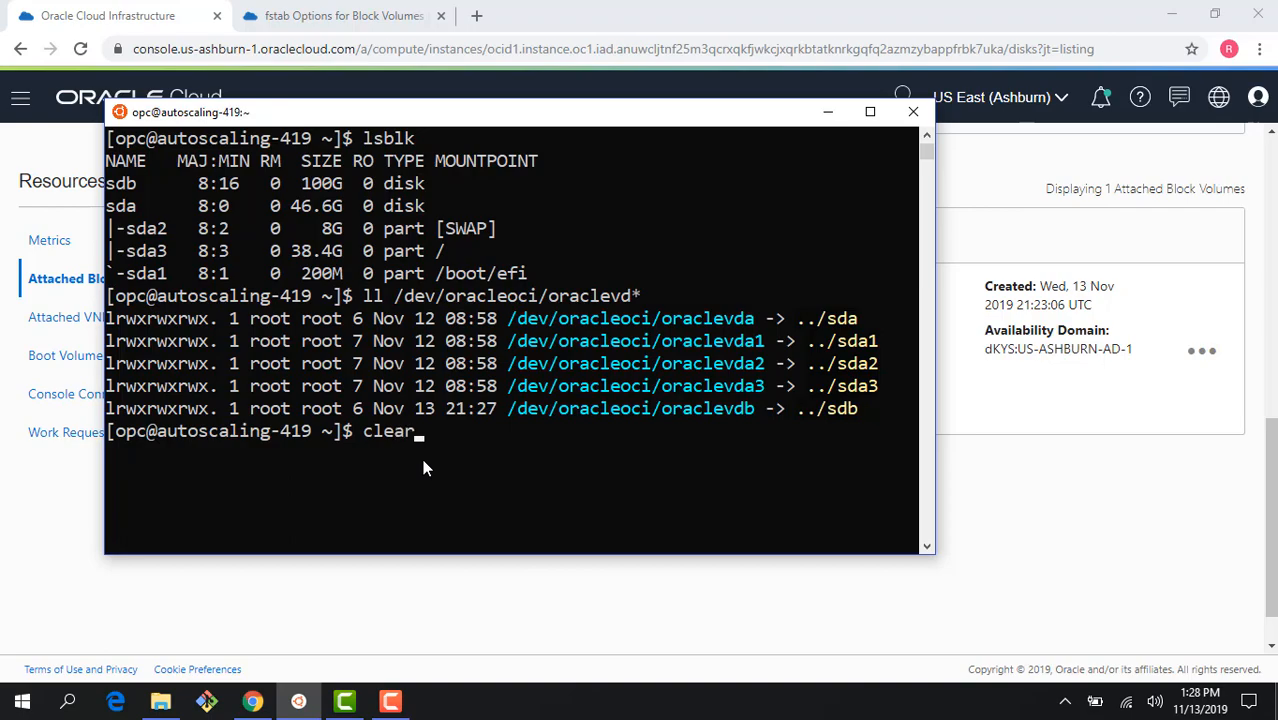
pyautogui.press('Return')
pyautogui.write('f')
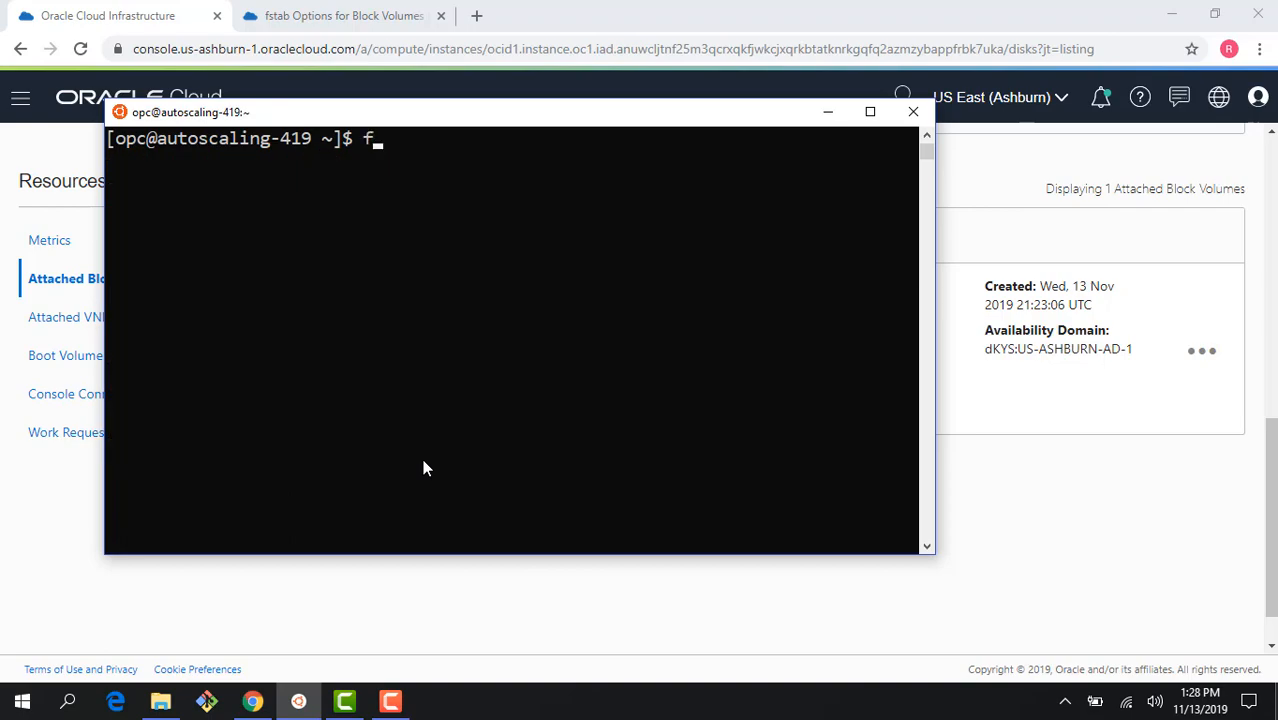
pyautogui.write('disk -l')
pyautogui.rightClick(588, 288)
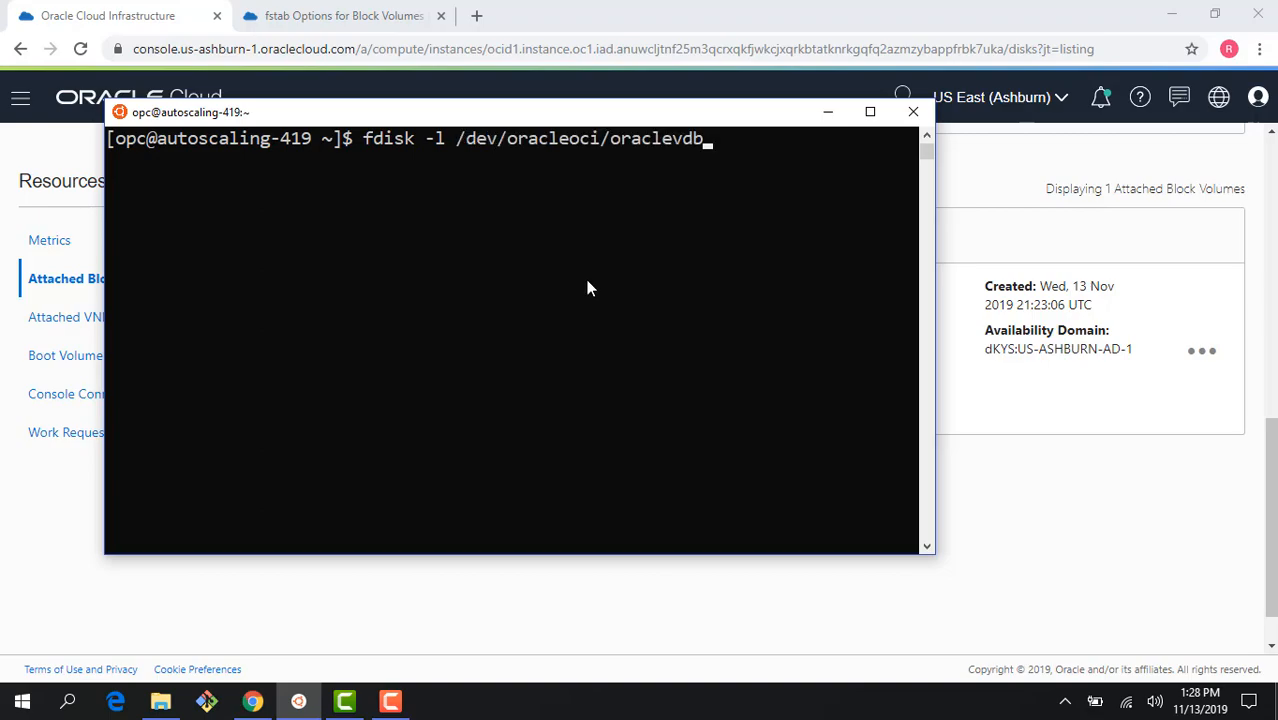
pyautogui.press('Return')
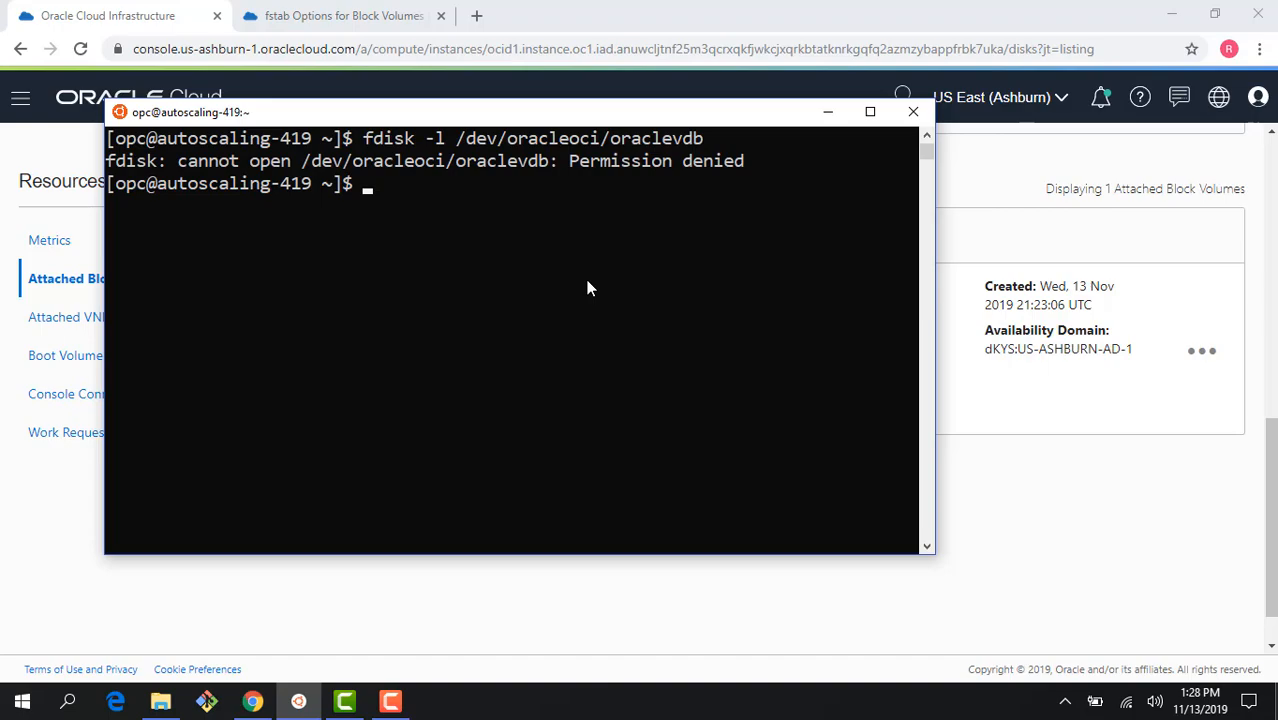
# List the attached volume's disk details with root privileges by running sudo fdisk -l /dev/oracleoci/oraclevdb
pyautogui.press('Up')
pyautogui.press('Left')
pyautogui.press('Left')
pyautogui.press('Left')
pyautogui.press('Left')
pyautogui.press('Left')
pyautogui.press('Left')
pyautogui.press('Left')
pyautogui.press('Left')
pyautogui.press('Left')
pyautogui.press('Left')
pyautogui.press('Left')
pyautogui.press('Left')
pyautogui.press('Left')
pyautogui.press('Left')
pyautogui.press('Left')
pyautogui.press('Left')
pyautogui.press('Left')
pyautogui.press('Left')
pyautogui.press('Left')
pyautogui.press('Left')
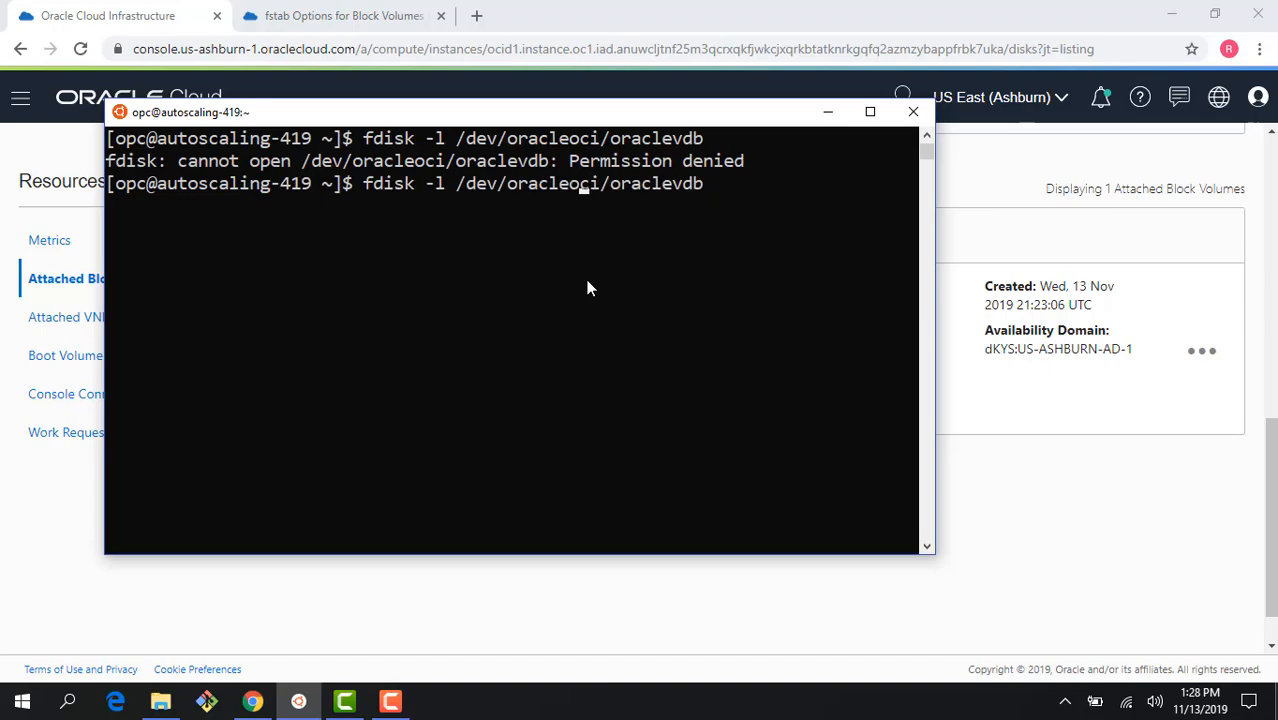
pyautogui.press('Left')
pyautogui.press('Left')
pyautogui.press('Left')
pyautogui.press('Left')
pyautogui.press('Left')
pyautogui.press('Left')
pyautogui.press('Left')
pyautogui.write('sudo')
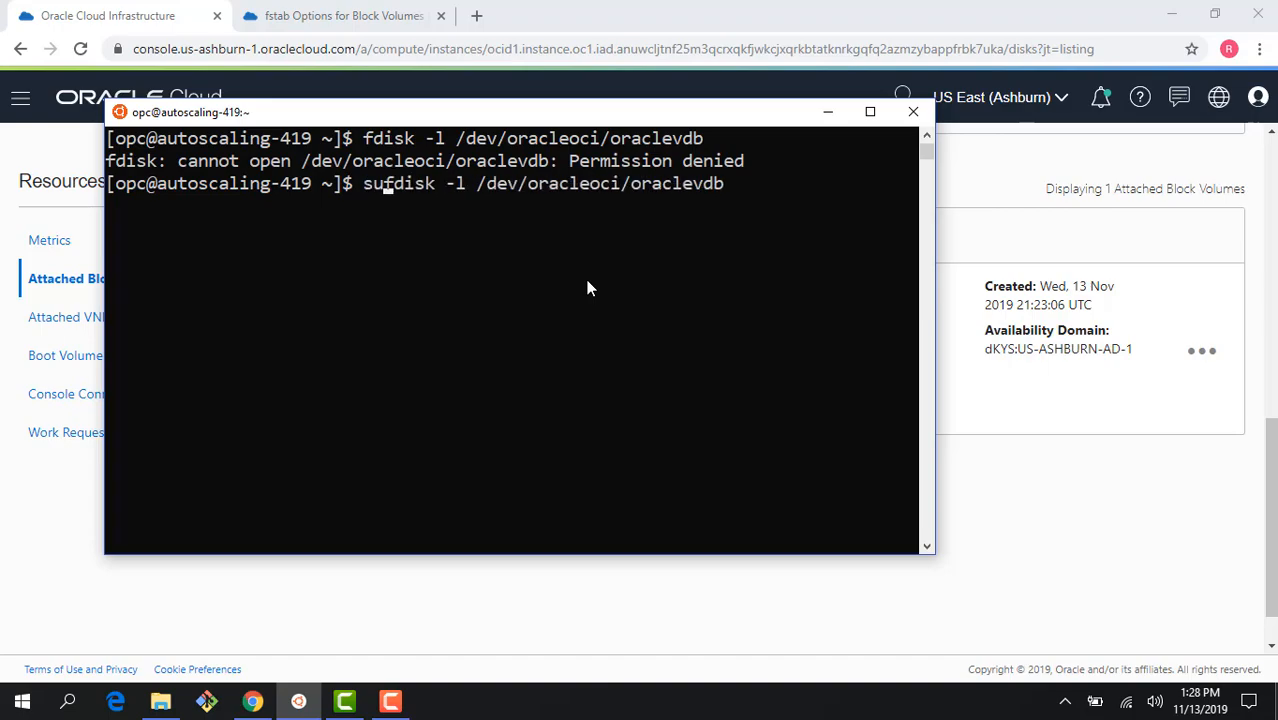
pyautogui.press('Return')
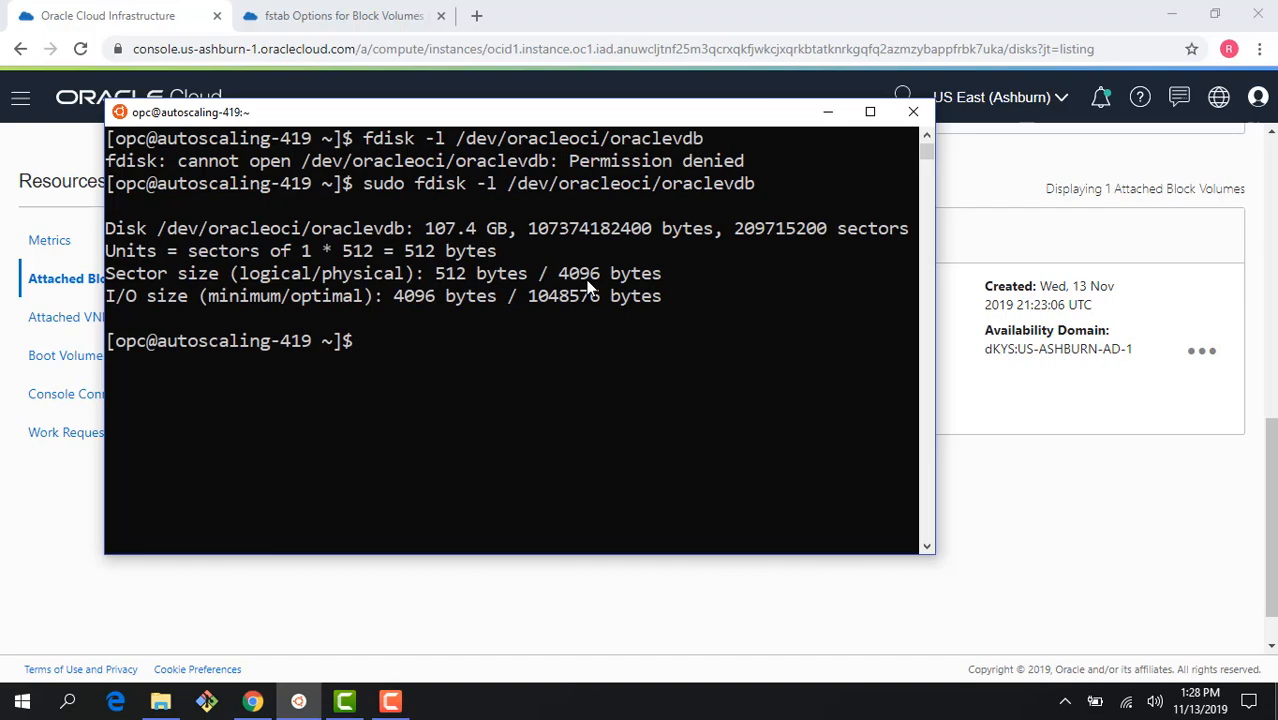
# Format the attached volume as ext4 with sudo mkfs -t ext4 /dev/oracleoci/oraclevdb, agreeing to use the entire device
pyautogui.press('Up')
pyautogui.press('Left')
pyautogui.press('Left')
pyautogui.press('Left')
pyautogui.press('Left')
pyautogui.press('Left')
pyautogui.press('Left')
pyautogui.press('Left')
pyautogui.press('Left')
pyautogui.press('Left')
pyautogui.press('Left')
pyautogui.press('Left')
pyautogui.press('Left')
pyautogui.press('Left')
pyautogui.press('Left')
pyautogui.press('Left')
pyautogui.press('Left')
pyautogui.press('Left')
pyautogui.press('Left')
pyautogui.press('Left')
pyautogui.press('Left')
pyautogui.press('Right')
pyautogui.press('BackSpace')
pyautogui.press('BackSpace')
pyautogui.press('BackSpace')
pyautogui.press('BackSpace')
pyautogui.press('BackSpace')
pyautogui.press('BackSpace')
pyautogui.press('BackSpace')
pyautogui.press('BackSpace')
pyautogui.press('BackSpace')
pyautogui.write('mkfs ')
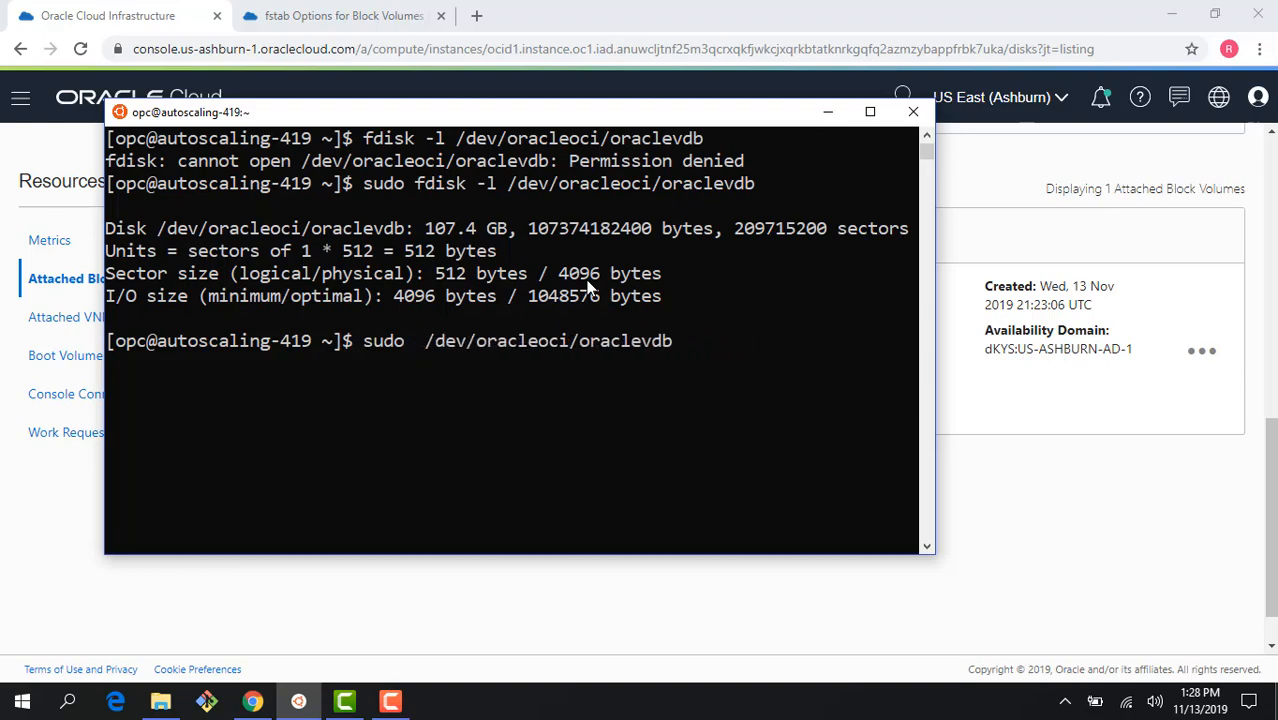
pyautogui.write('-t ext4')
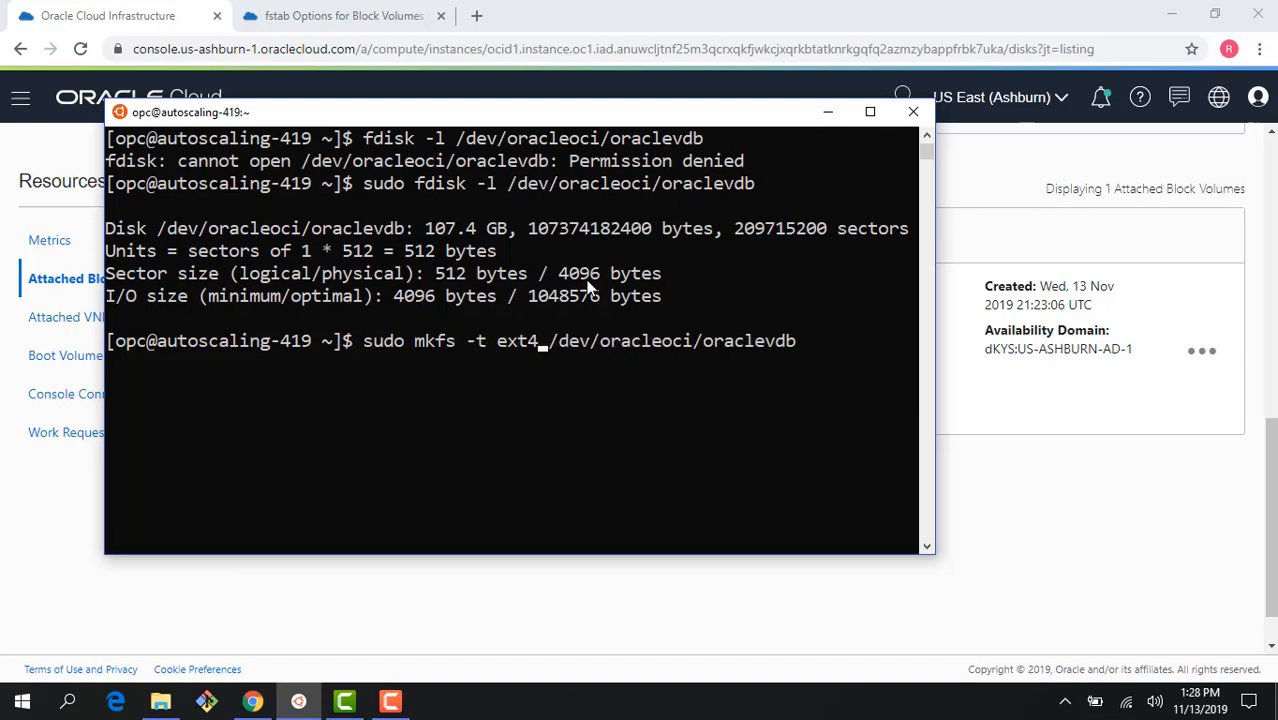
pyautogui.press('Return')
pyautogui.write('yway? (y,n) y')
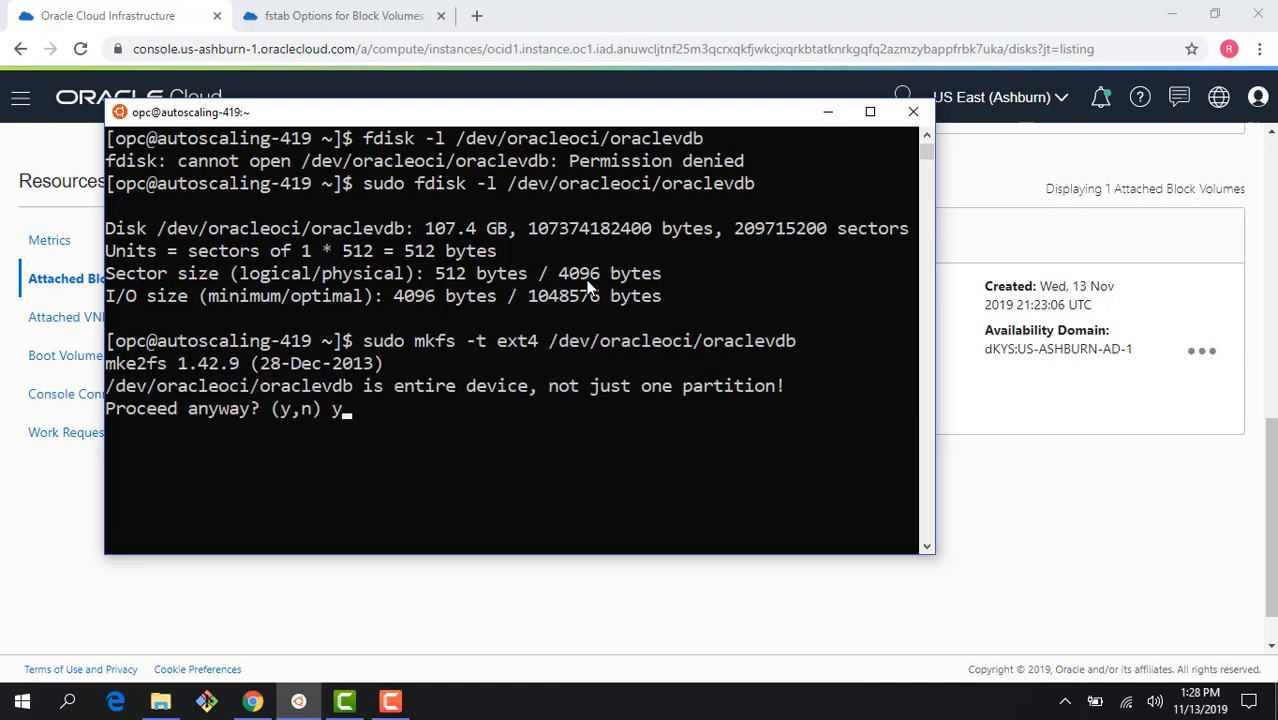
pyautogui.press('Return')
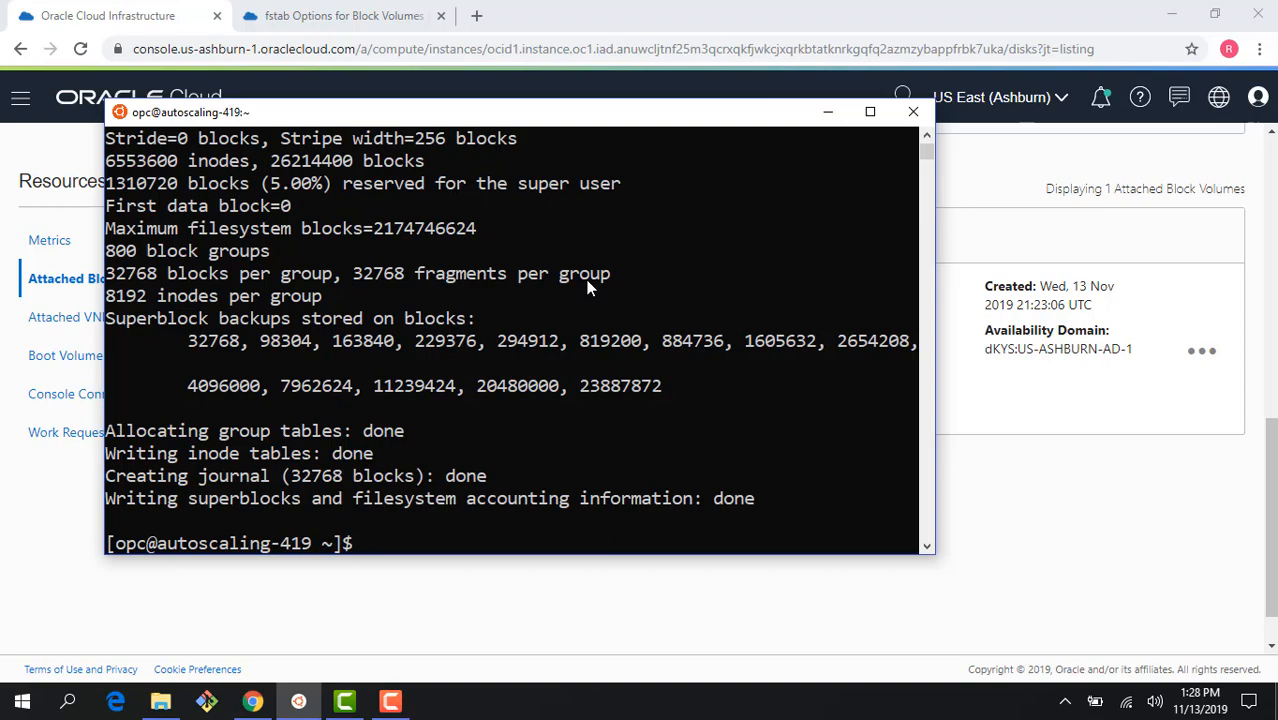
# Create the /disk1 directory with sudo and mount /dev/oracleoci/oraclevdb on it
pyautogui.write('sudo mkd')
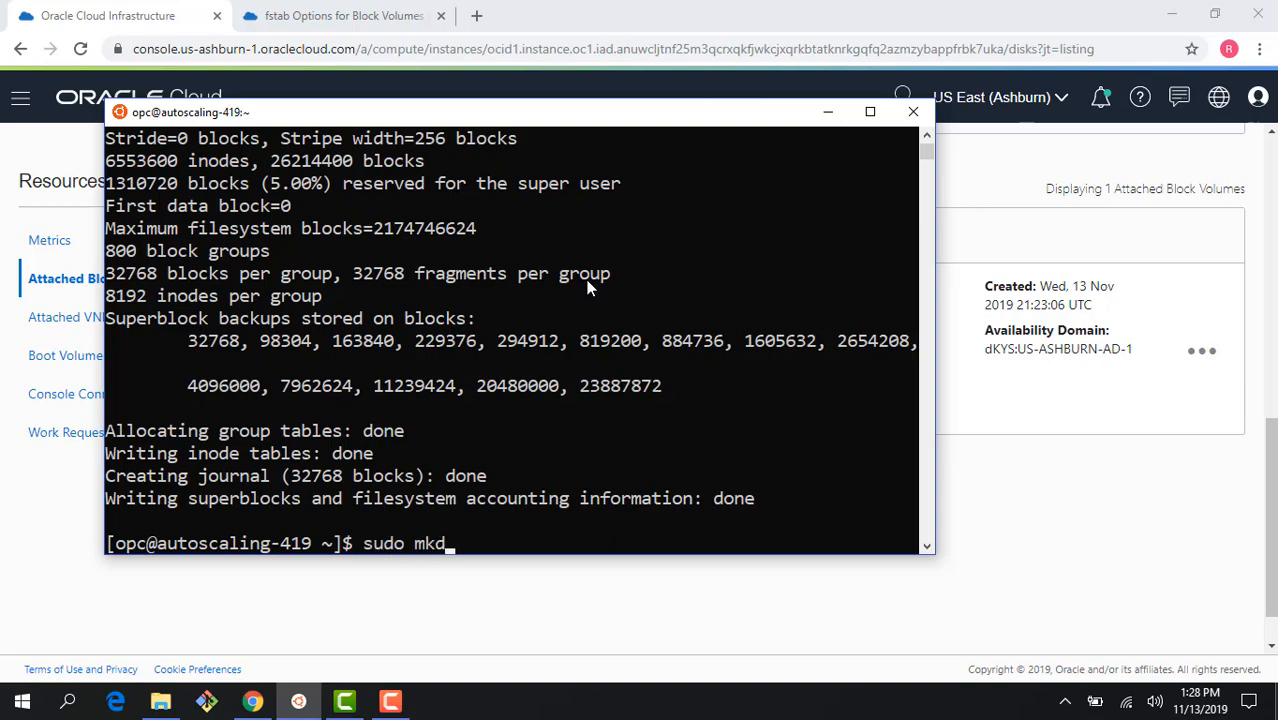
pyautogui.write('ir /disk1')
pyautogui.press('Return')
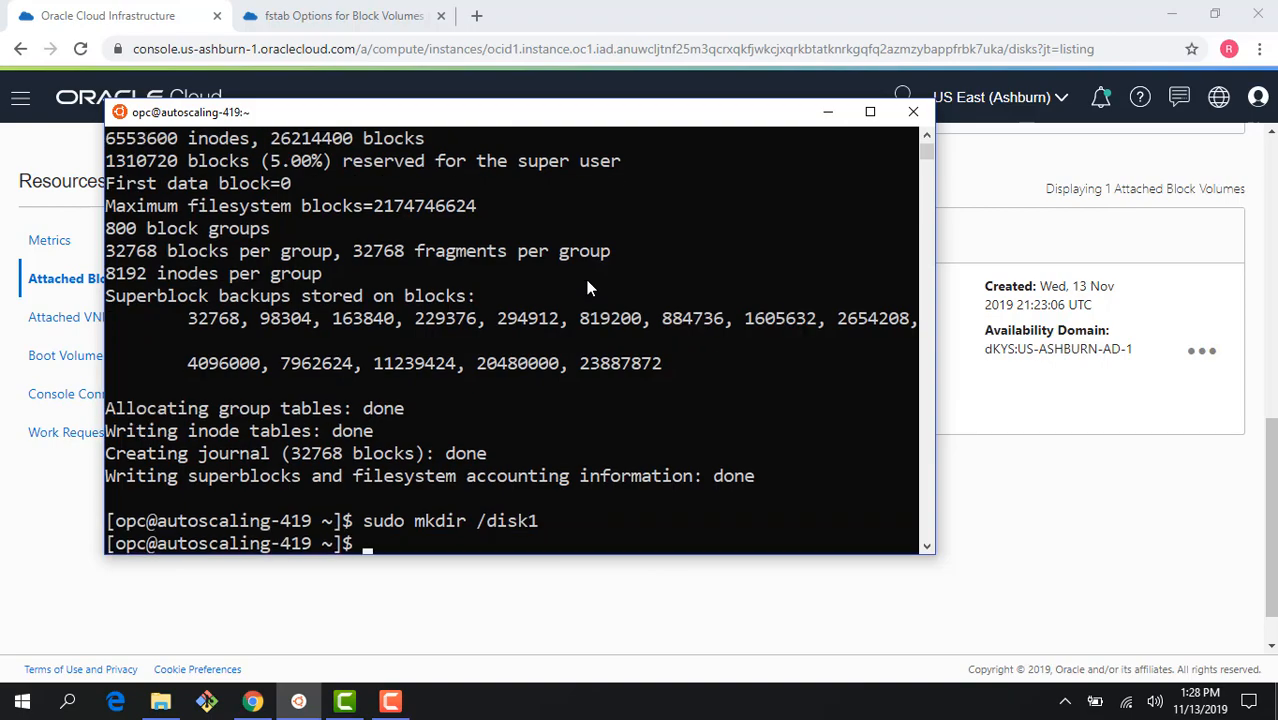
pyautogui.write('sudo mount')
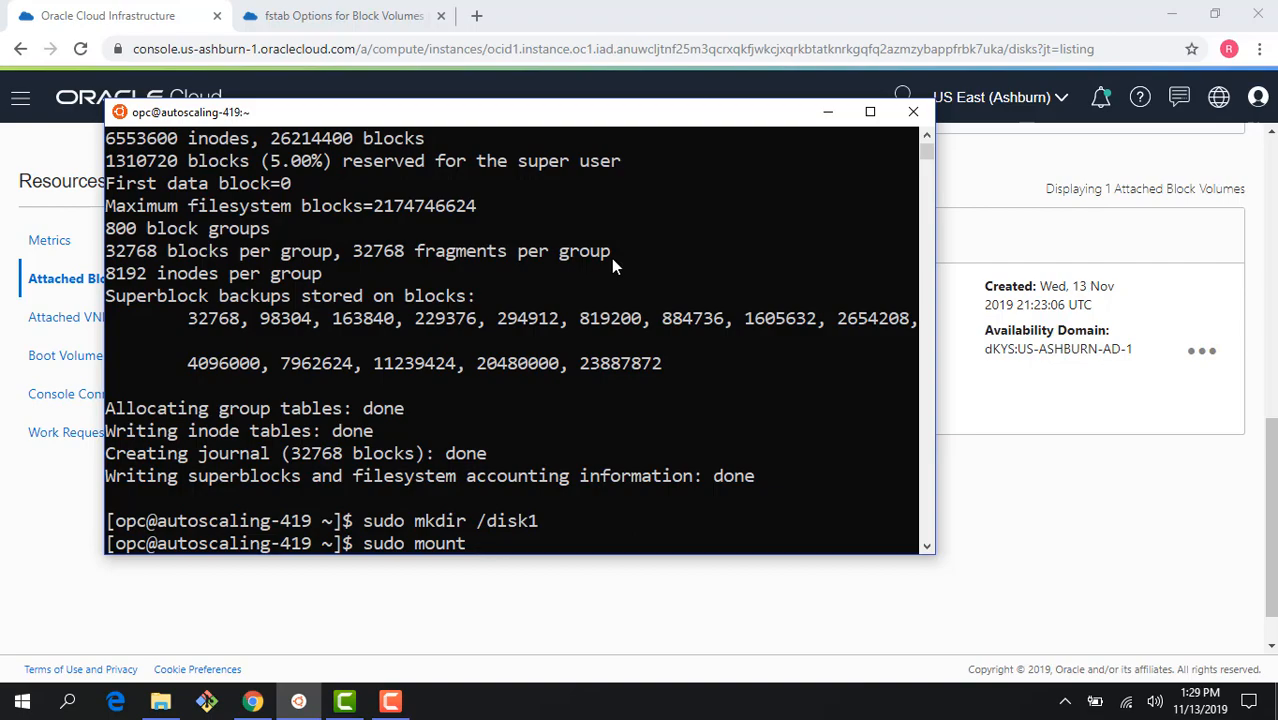
pyautogui.rightClick(633, 425)
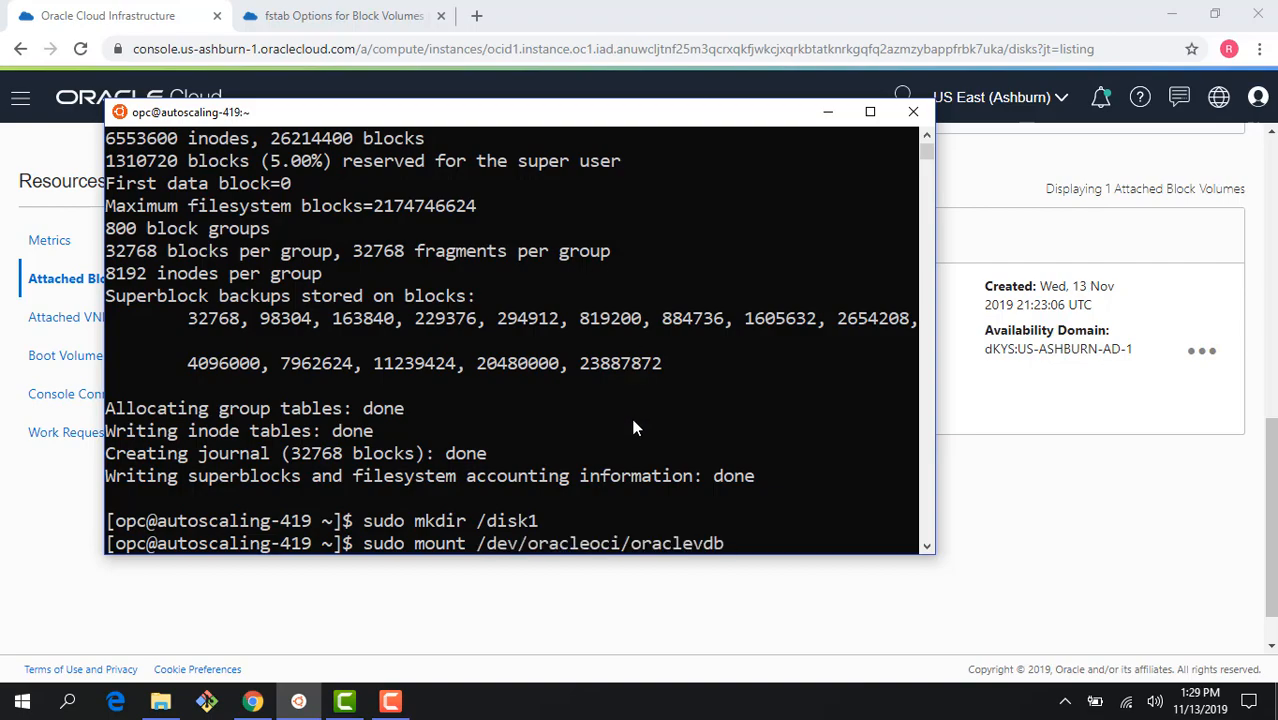
pyautogui.write('/disk1')
pyautogui.press('Return')
# Clear the terminal and list the block devices with lsblk to check the mount point of sdb
pyautogui.write('clear')
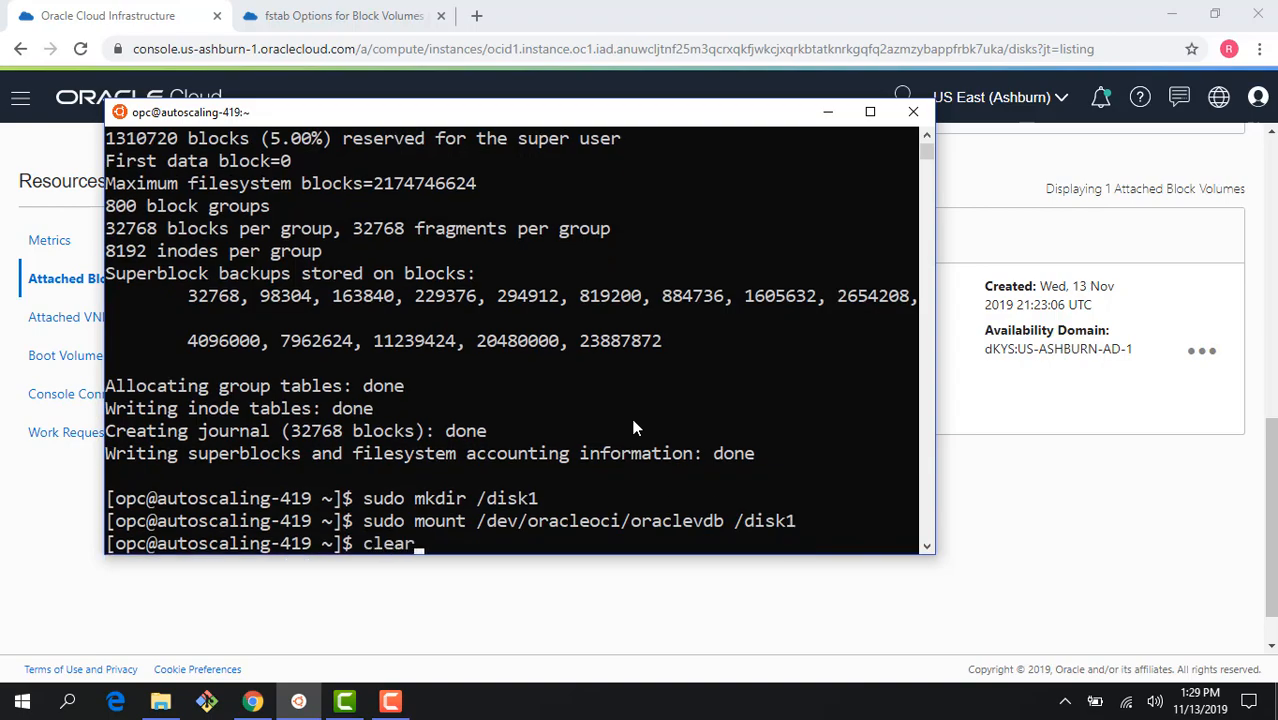
pyautogui.press('Return')
pyautogui.write('lsblk')
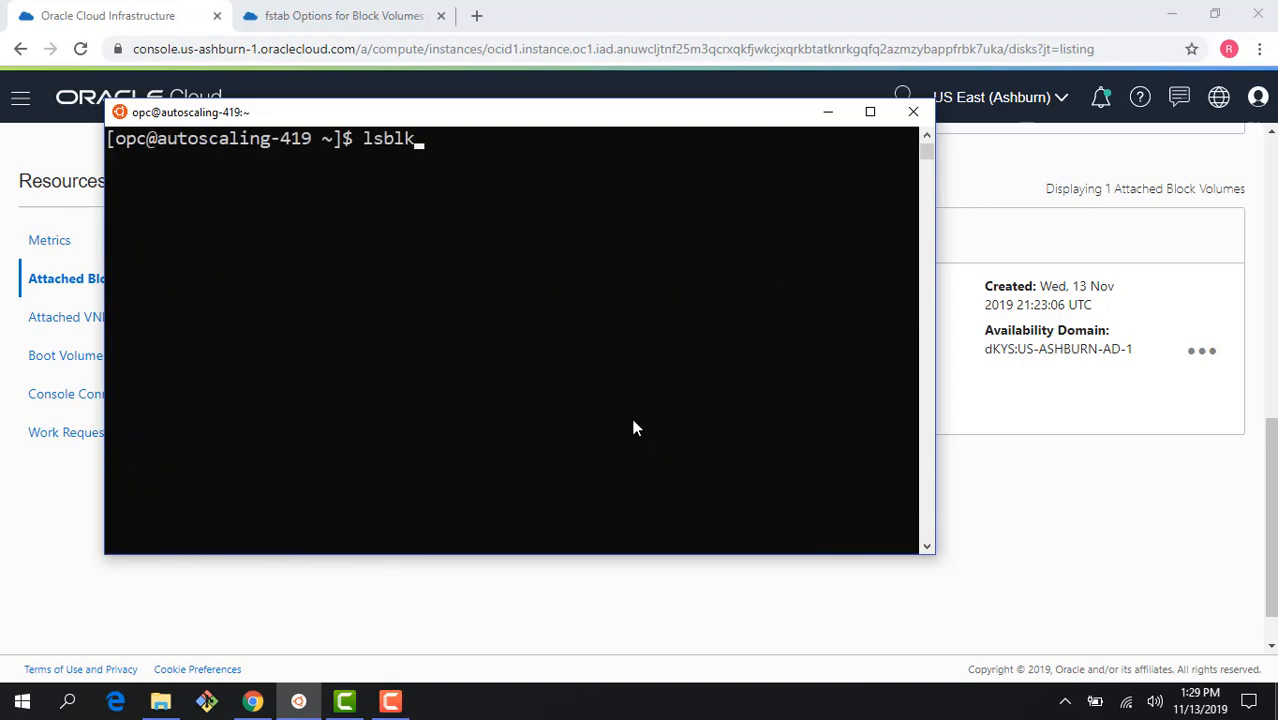
pyautogui.press('Return')
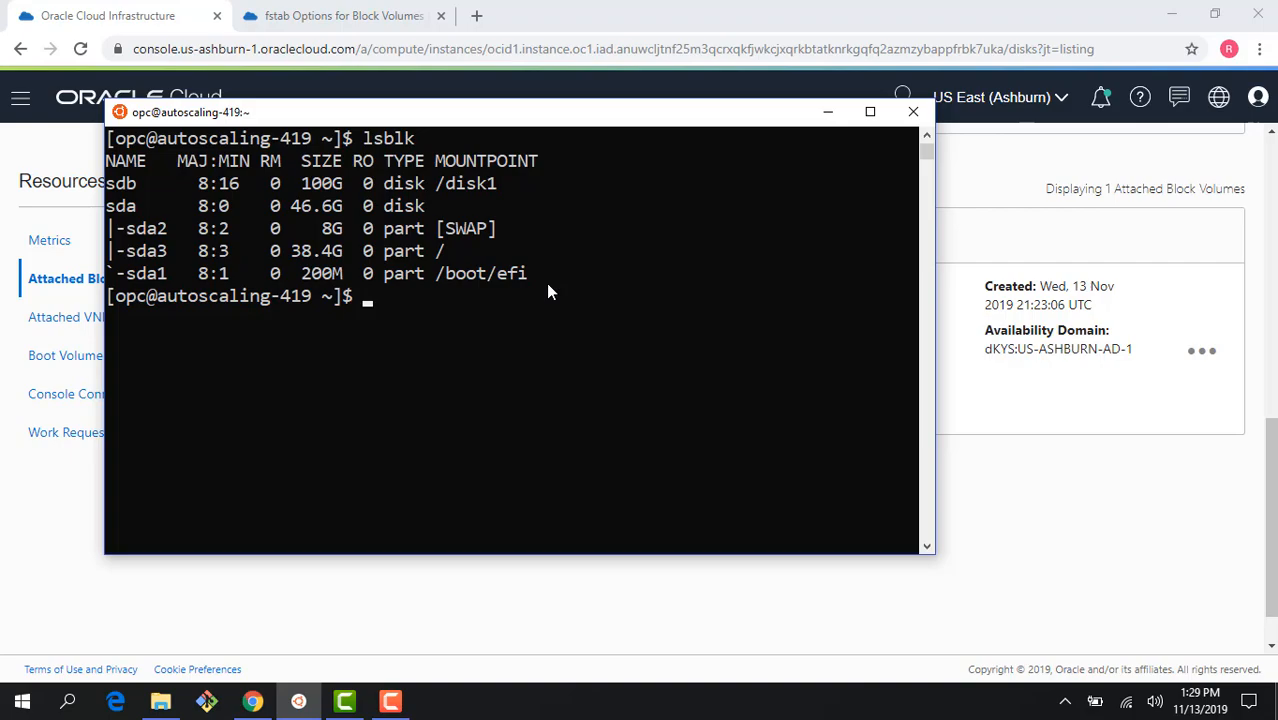
# Back in the Oracle Cloud console, open blockvolume1's details and change its volume performance to Higher Performance
pyautogui.click(1035, 538)
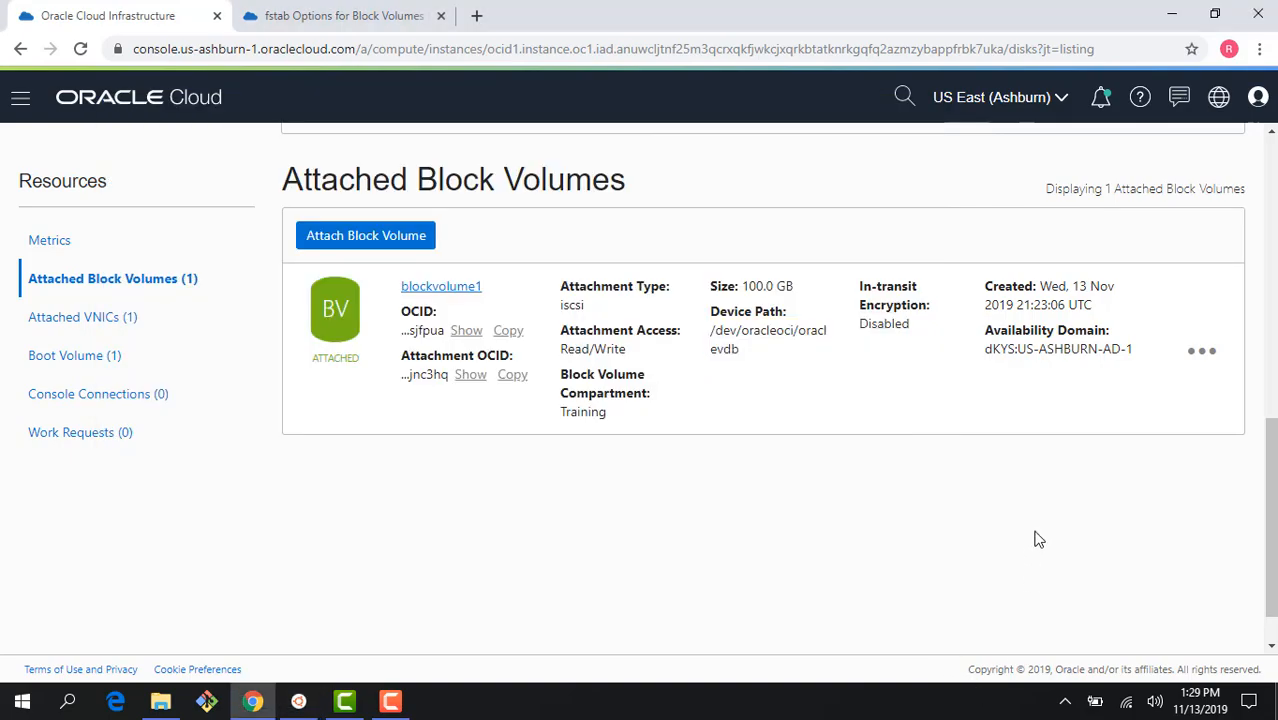
pyautogui.scroll(1, 775, 504)
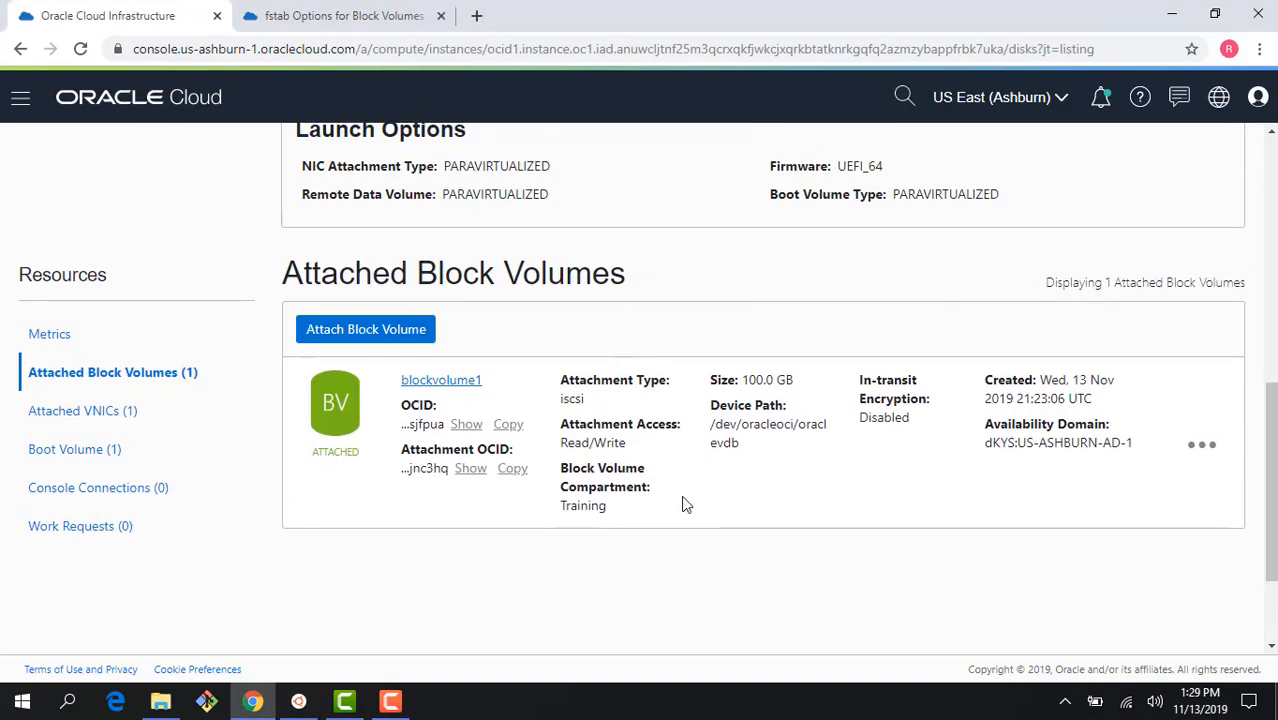
pyautogui.click(452, 388)
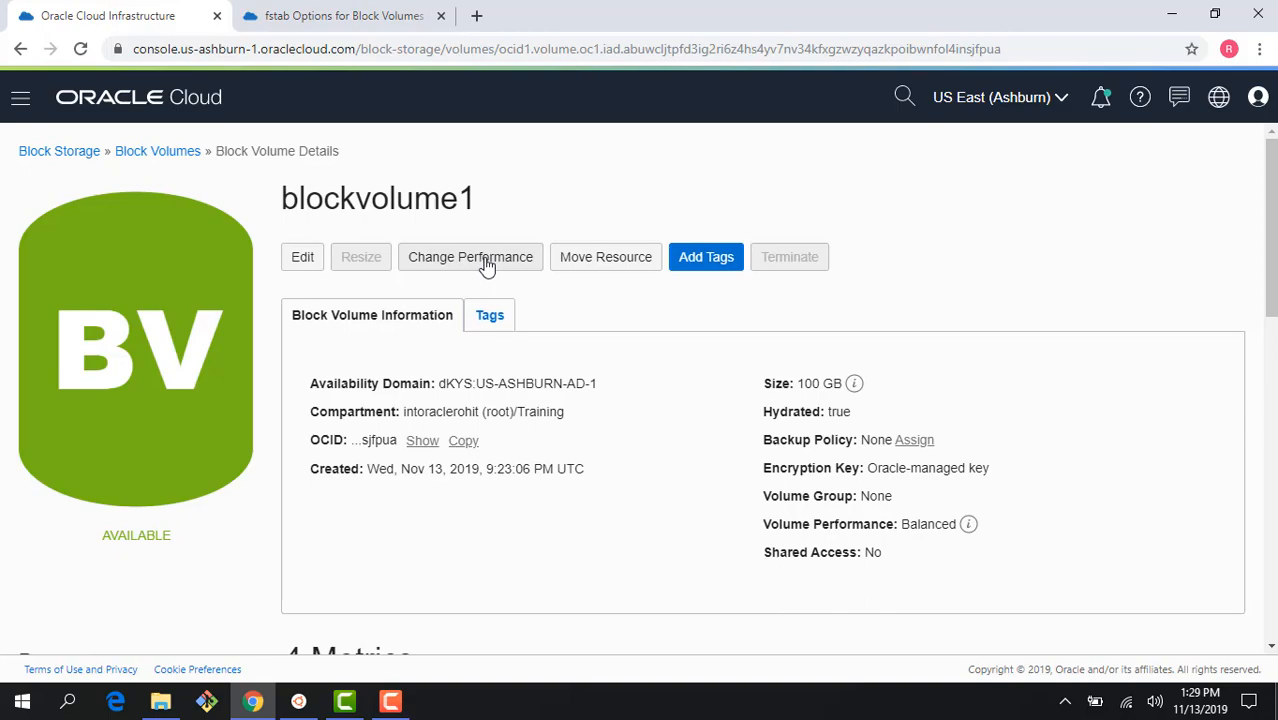
pyautogui.click(486, 262)
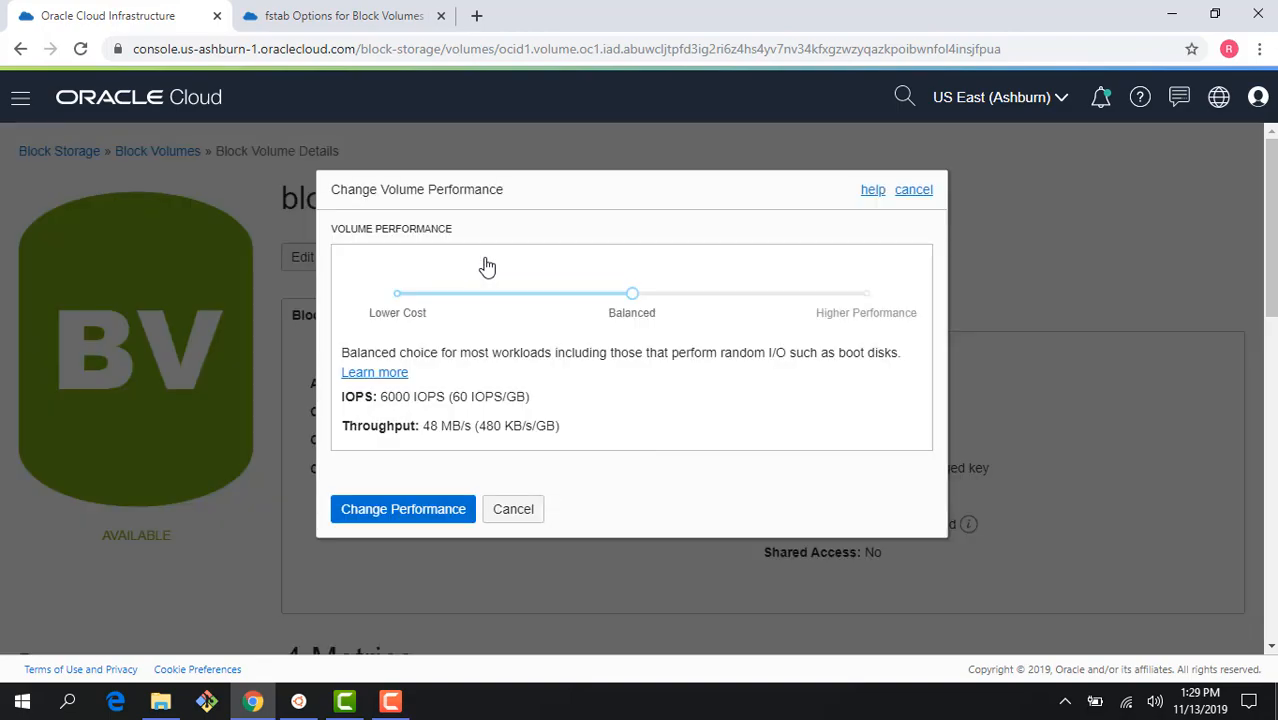
pyautogui.click(866, 293)
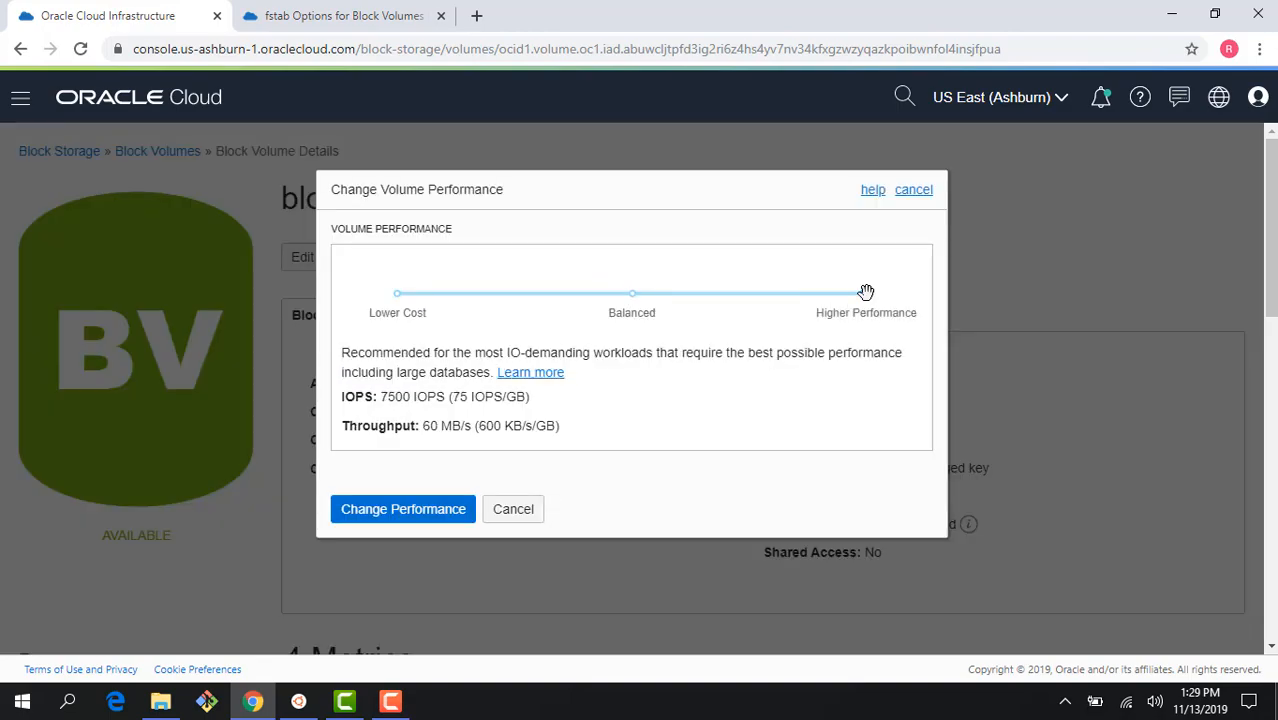
pyautogui.click(418, 511)
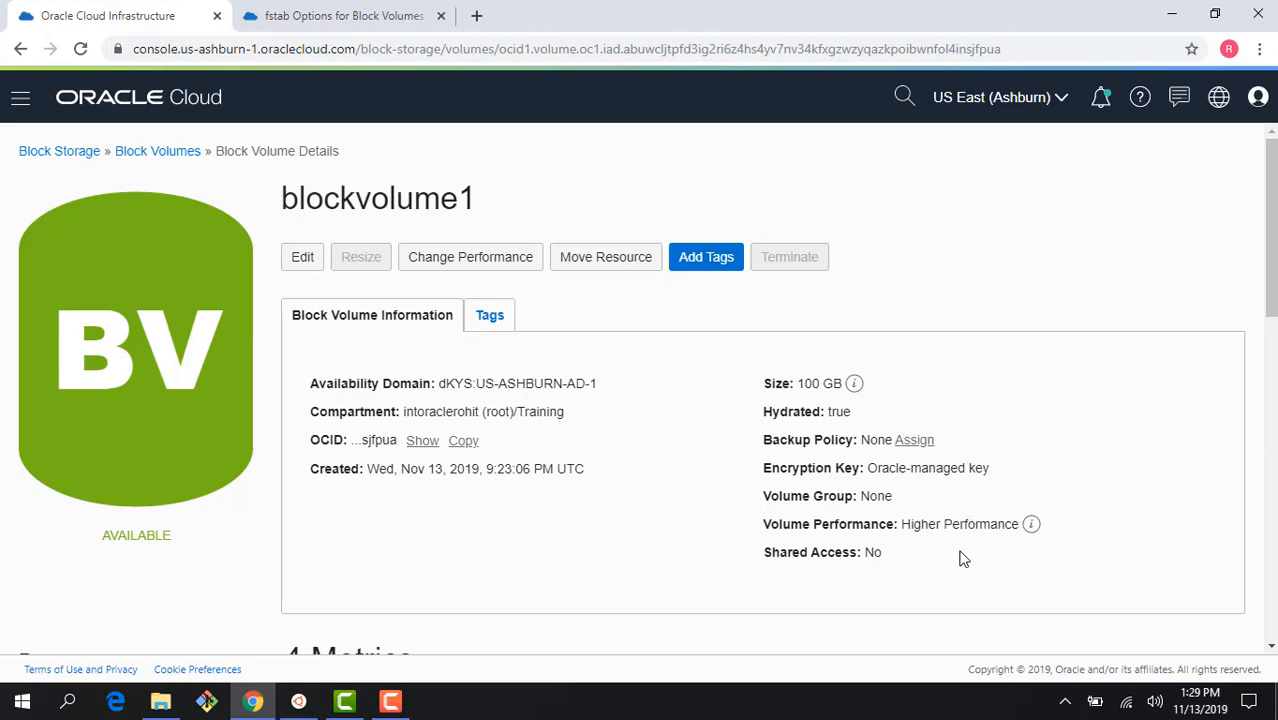
# Create a block volume backup of blockvolume1 named backup1 with the Full Backup type
pyautogui.scroll(-3, 958, 555)
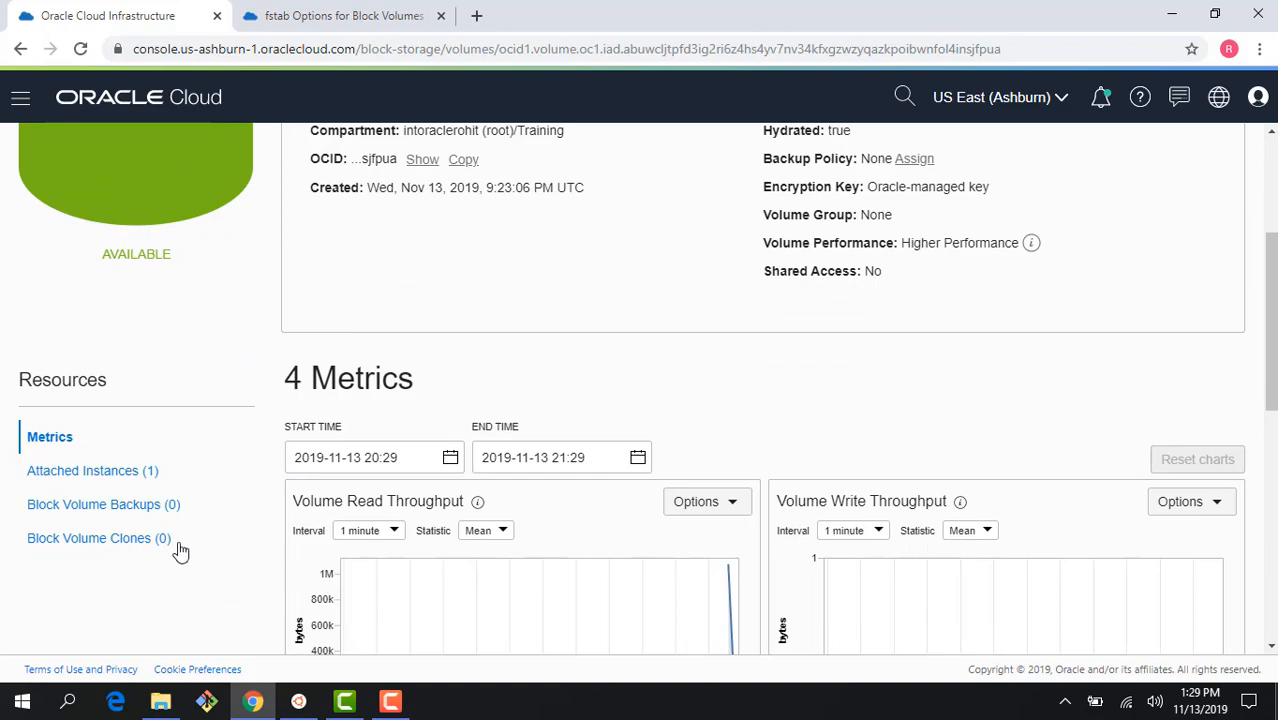
pyautogui.click(136, 512)
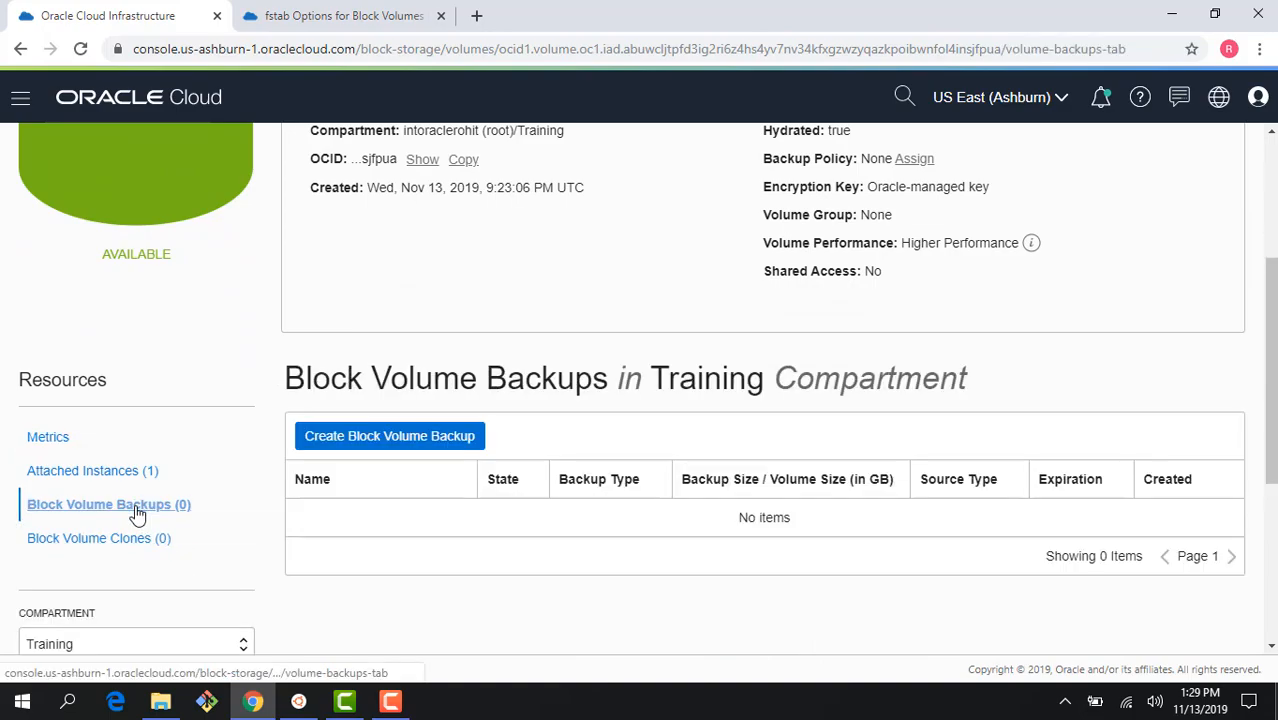
pyautogui.click(388, 442)
pyautogui.click(393, 260)
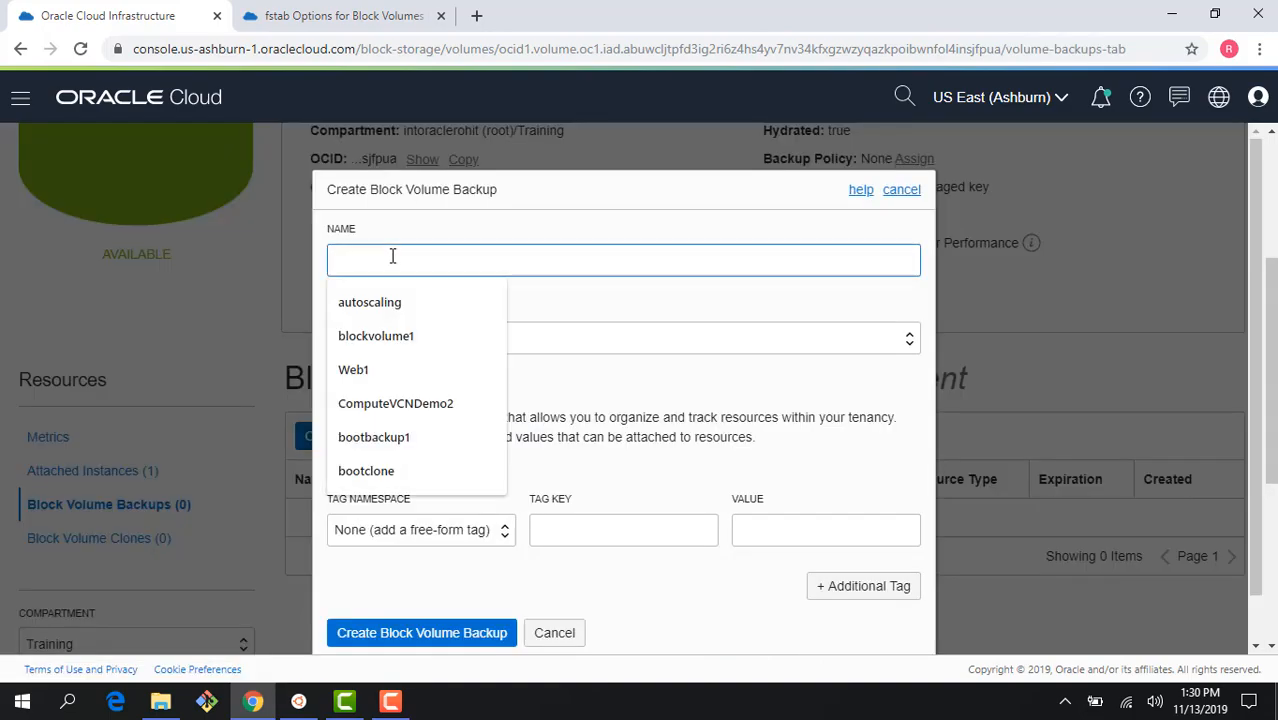
pyautogui.write('backup1')
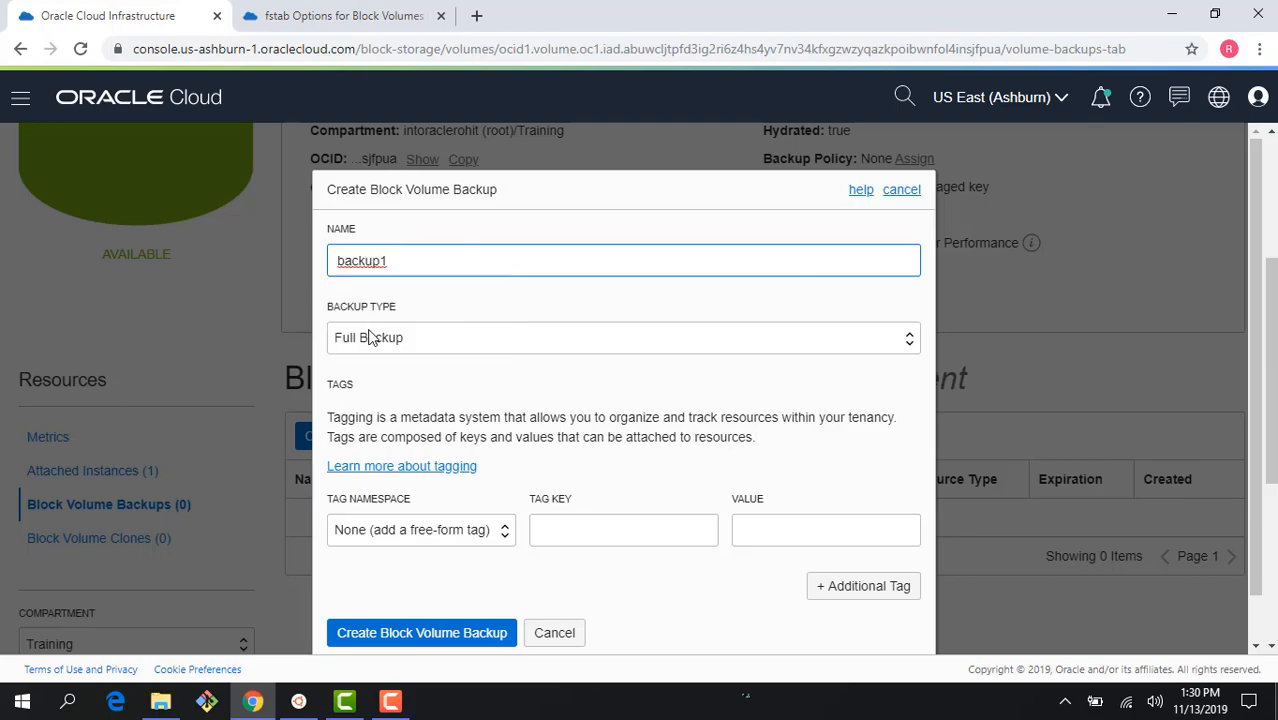
pyautogui.click(370, 339)
pyautogui.click(378, 371)
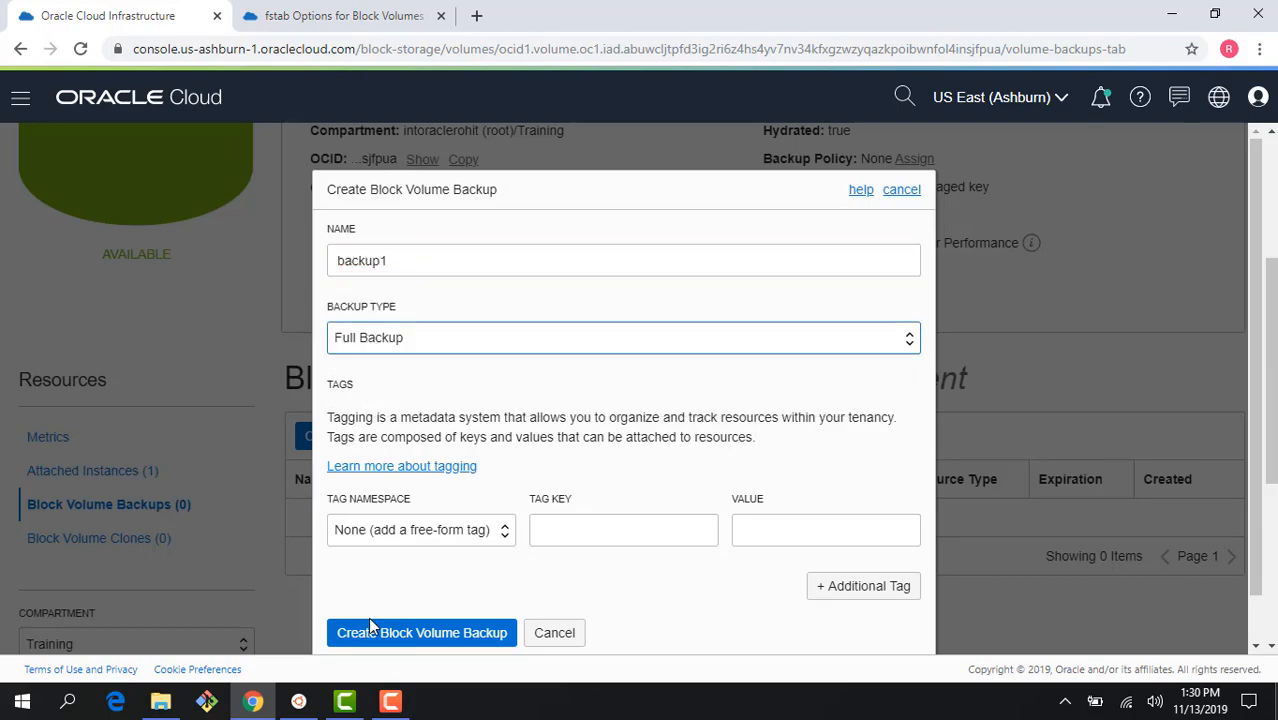
pyautogui.click(390, 634)
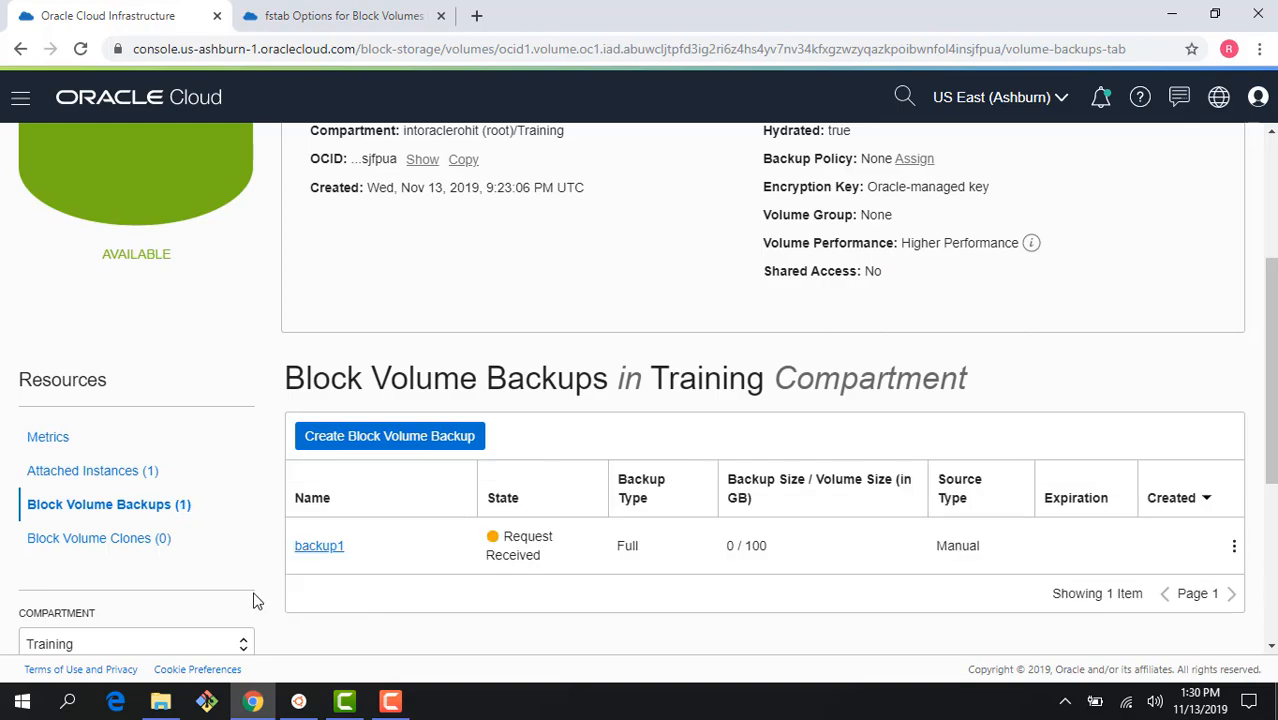
# Try to create a clone of blockvolume1 named clone1 in the Training compartment, keeping the source volume's size and performance
pyautogui.click(135, 549)
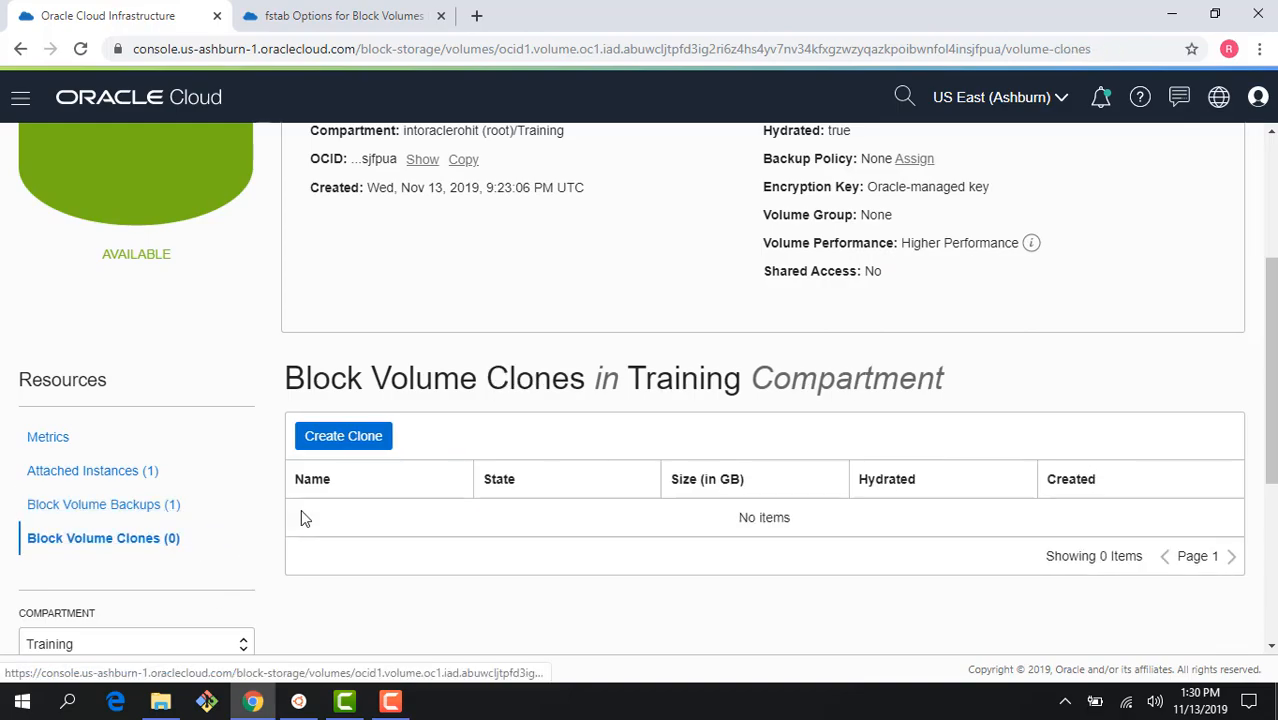
pyautogui.click(360, 442)
pyautogui.click(383, 261)
pyautogui.write('clone1')
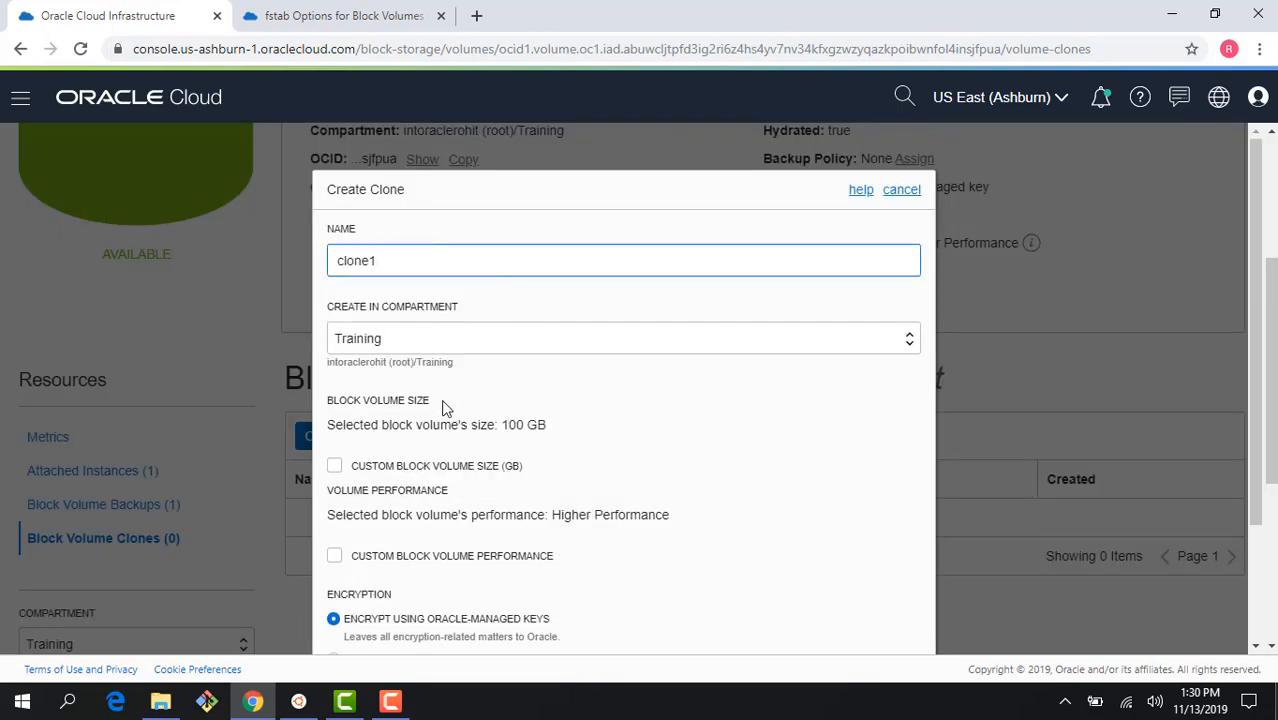
pyautogui.scroll(-3, 513, 428)
pyautogui.click(389, 589)
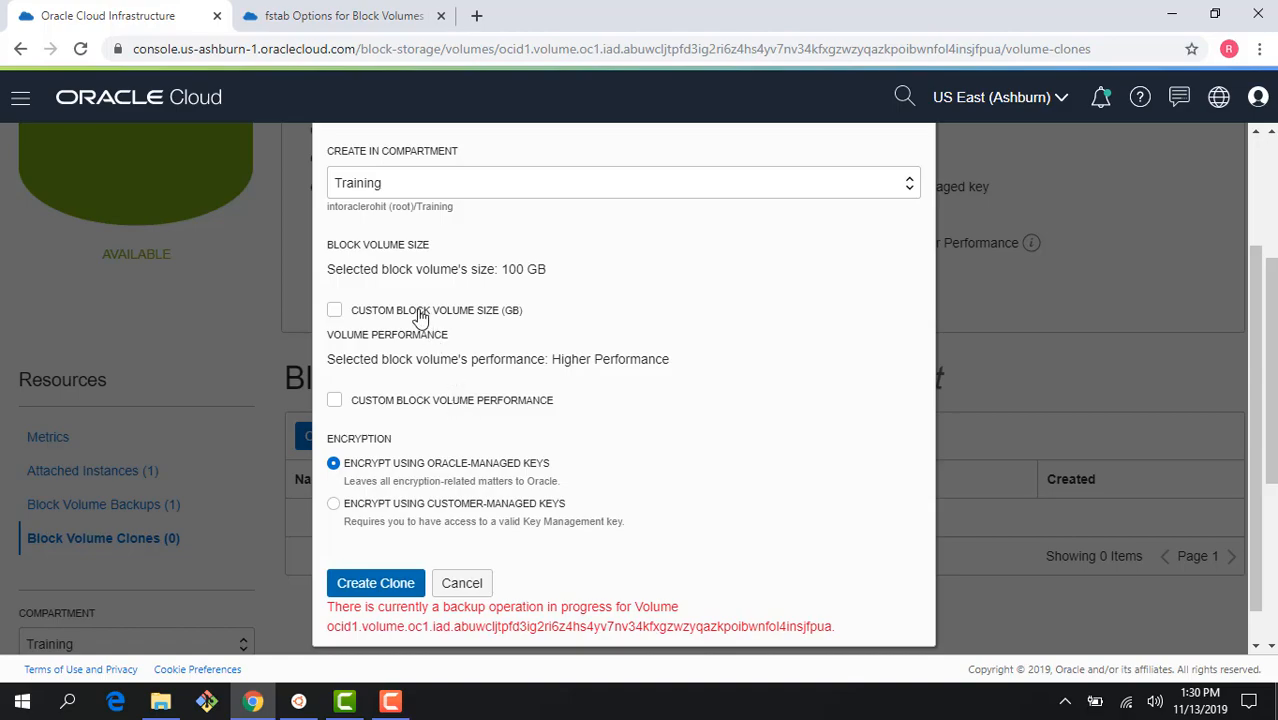
# Try creating clone1 again with a custom block volume size of 200 GB, and close the clone form
pyautogui.scroll(3, 410, 290)
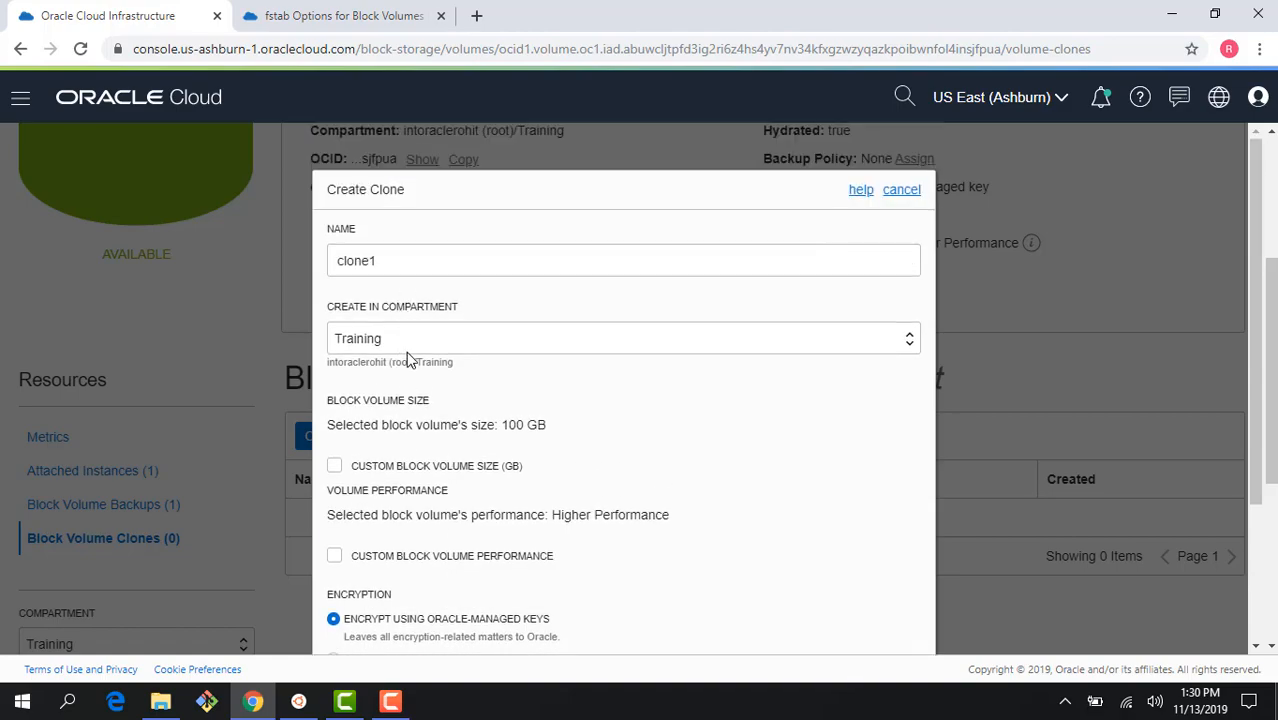
pyautogui.scroll(-2, 416, 362)
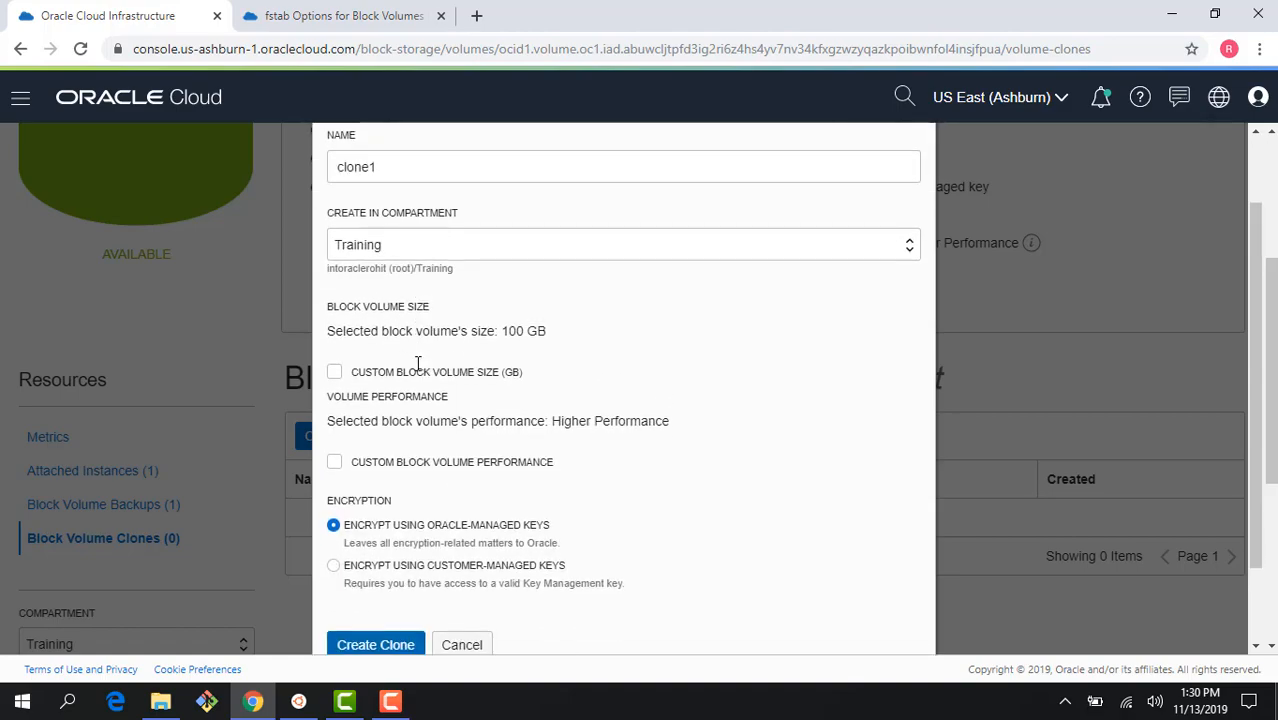
pyautogui.click(335, 372)
pyautogui.moveTo(371, 404); pyautogui.dragTo(326, 418)
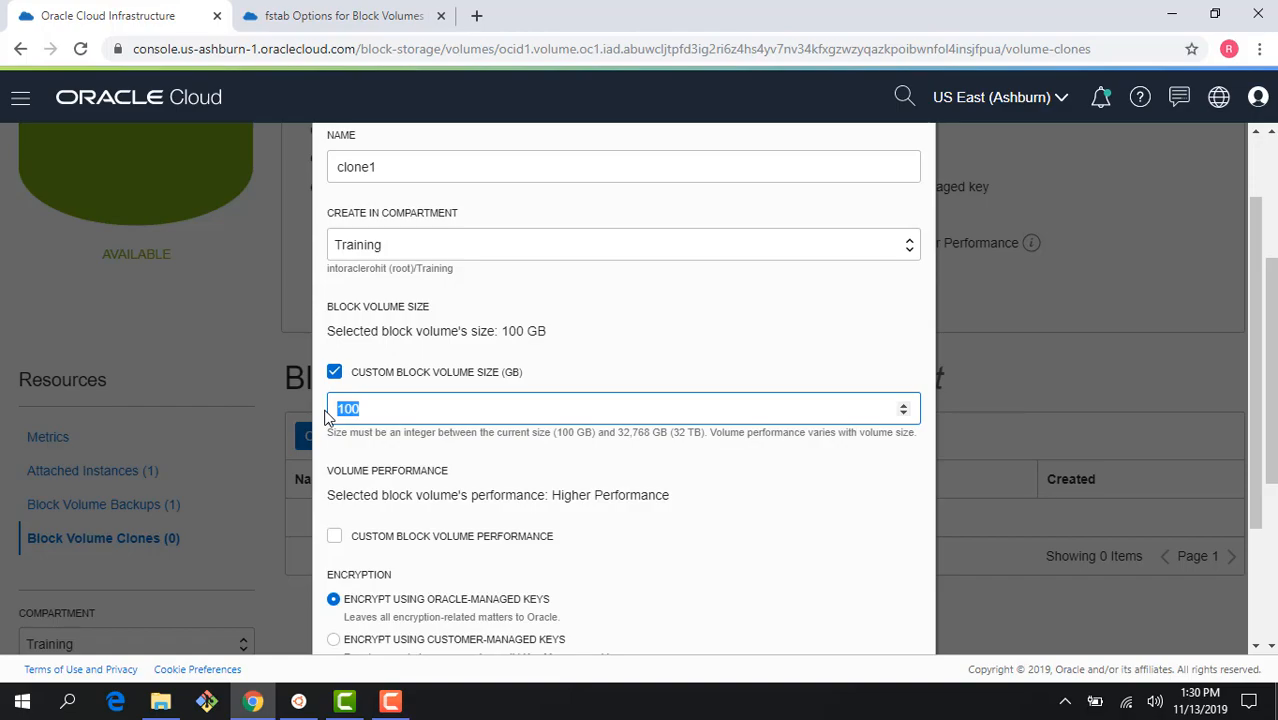
pyautogui.write('200')
pyautogui.scroll(-2, 422, 522)
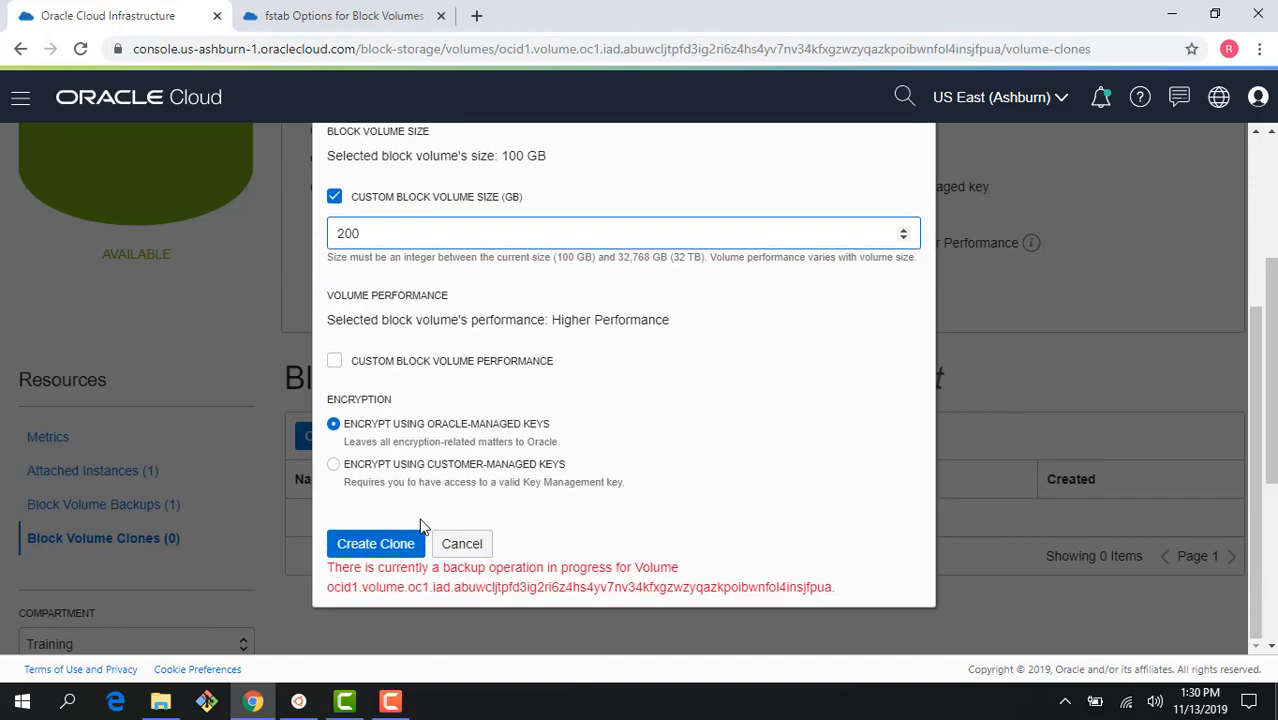
pyautogui.click(384, 558)
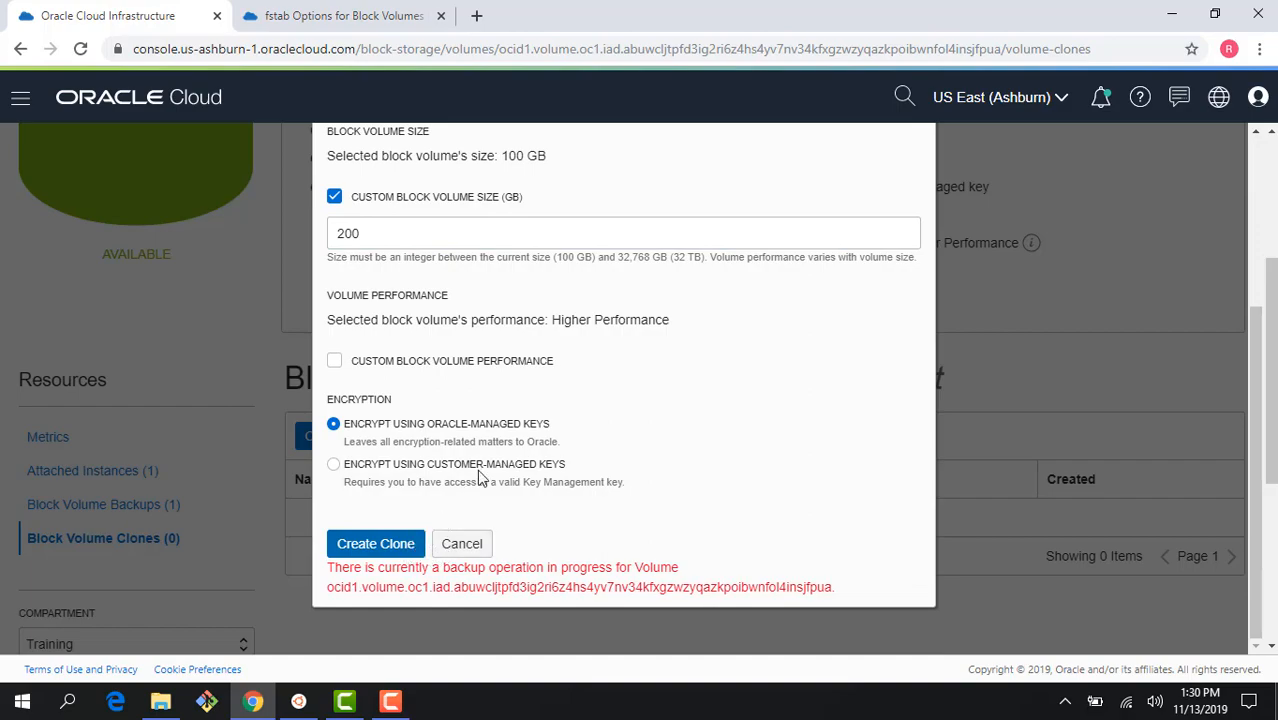
pyautogui.scroll(3, 830, 203)
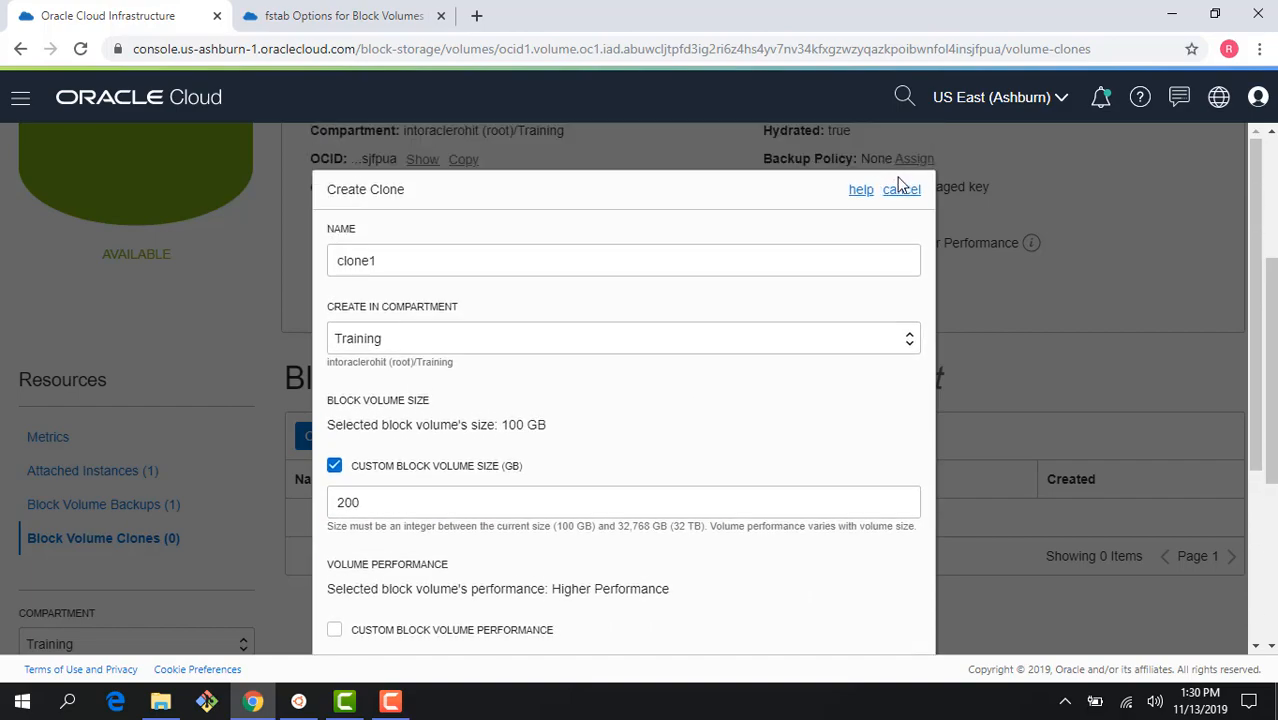
pyautogui.click(901, 189)
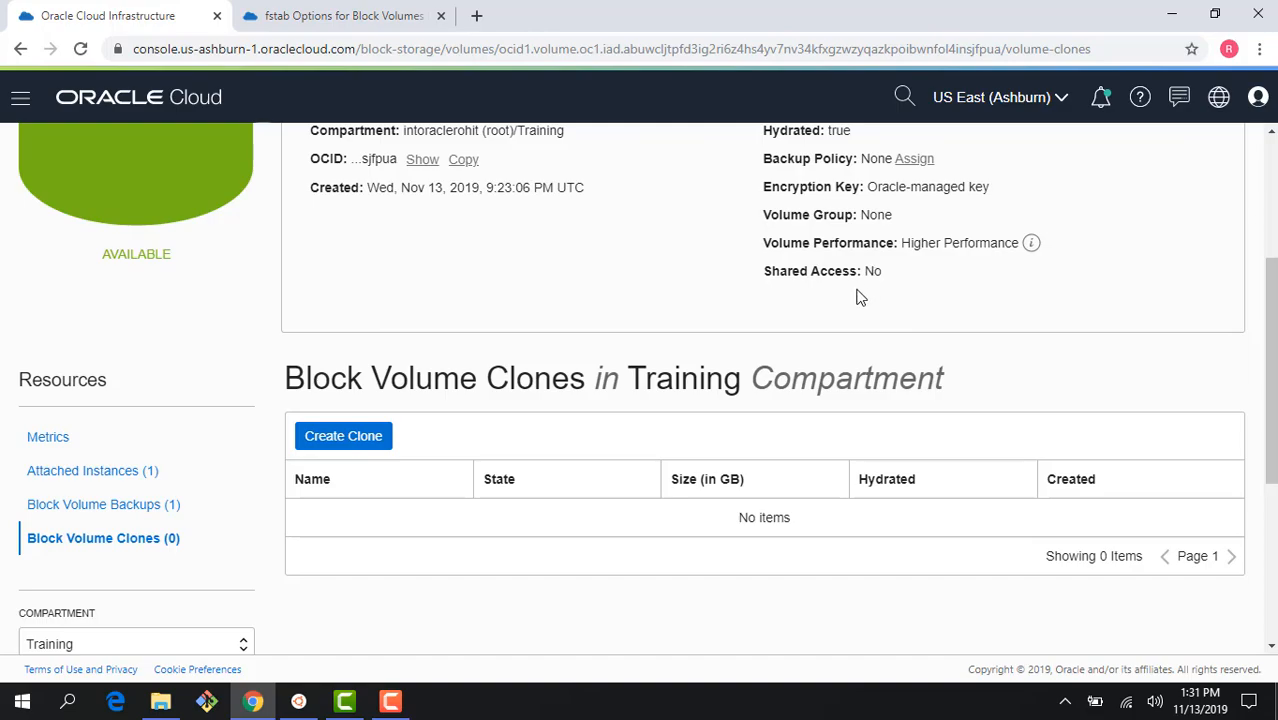
# Return to the block volumes list and check whether the available blockvolume1 can be resized
pyautogui.scroll(3, 600, 296)
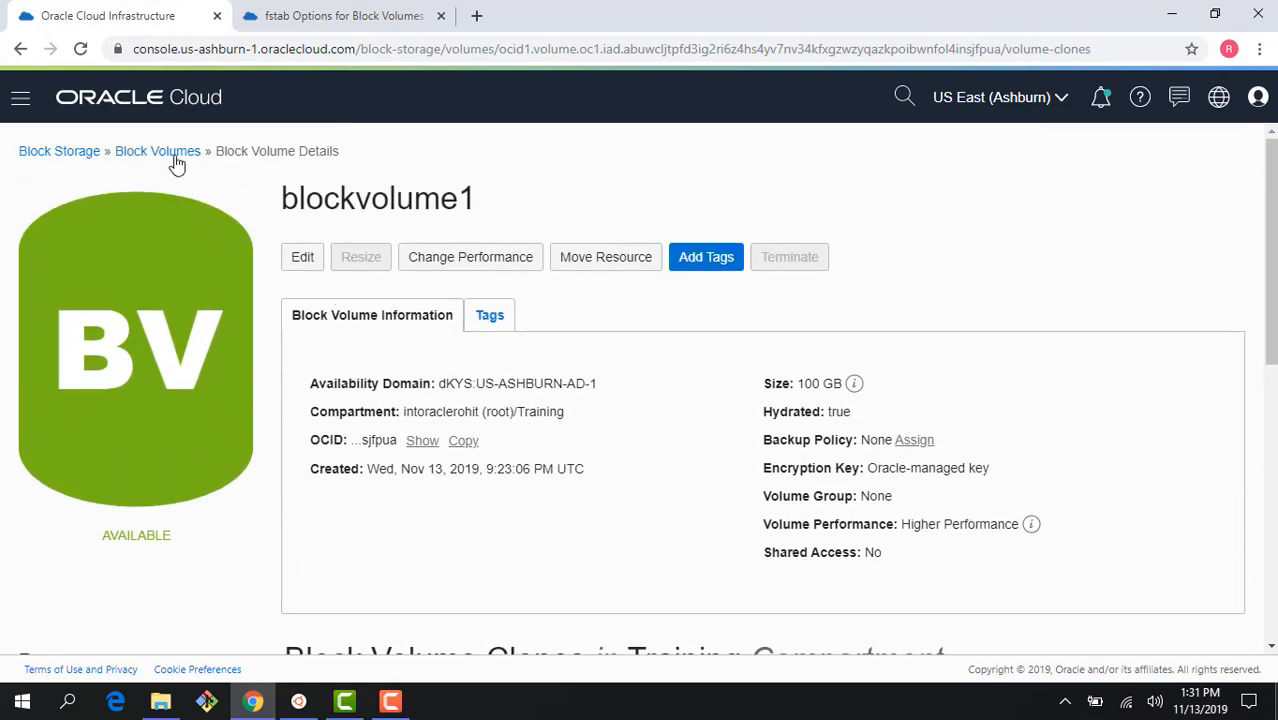
pyautogui.click(176, 150)
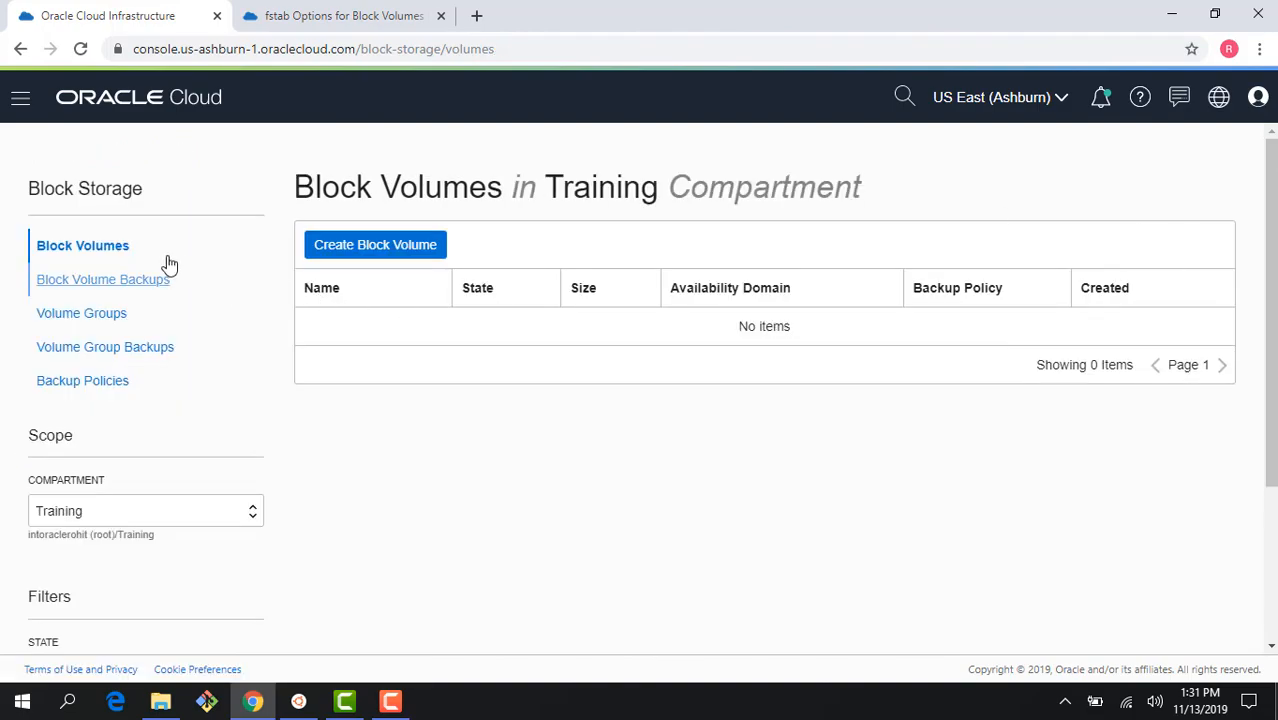
pyautogui.click(1224, 331)
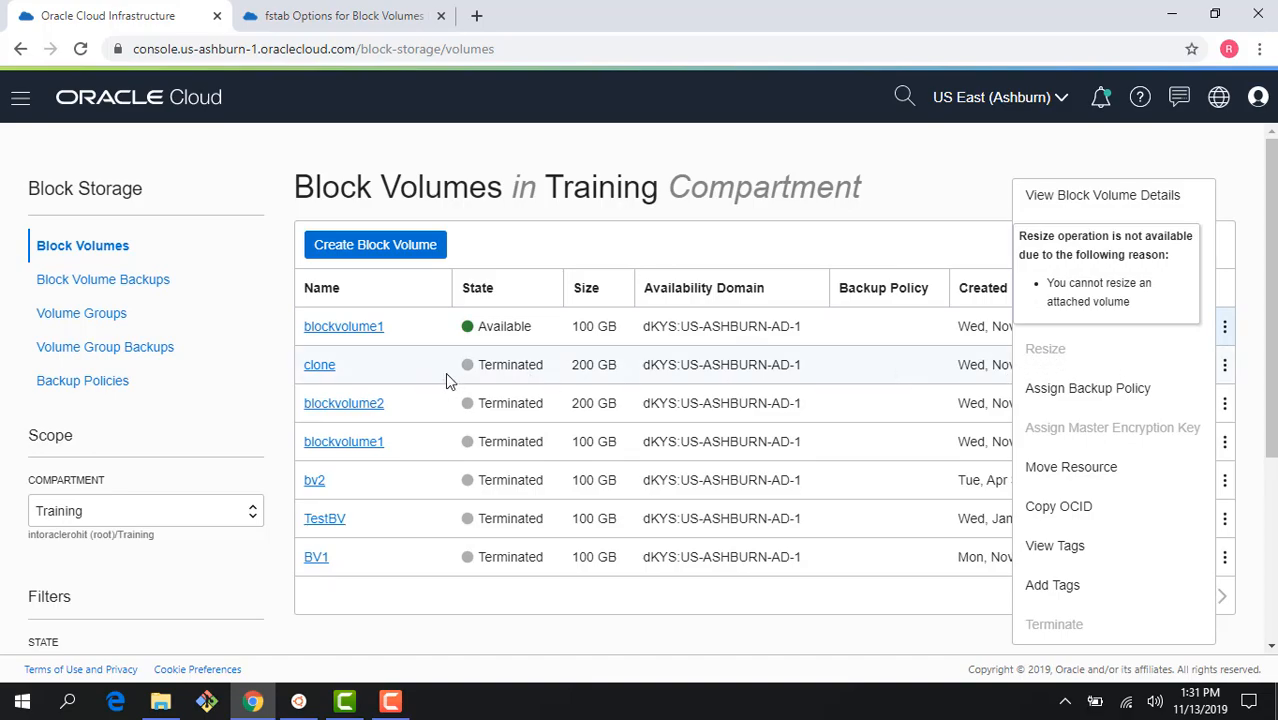
# Open blockvolume1's attached instances and detach the volume from inst-2hfvj-instance-pool-autoscaling
pyautogui.click(364, 329)
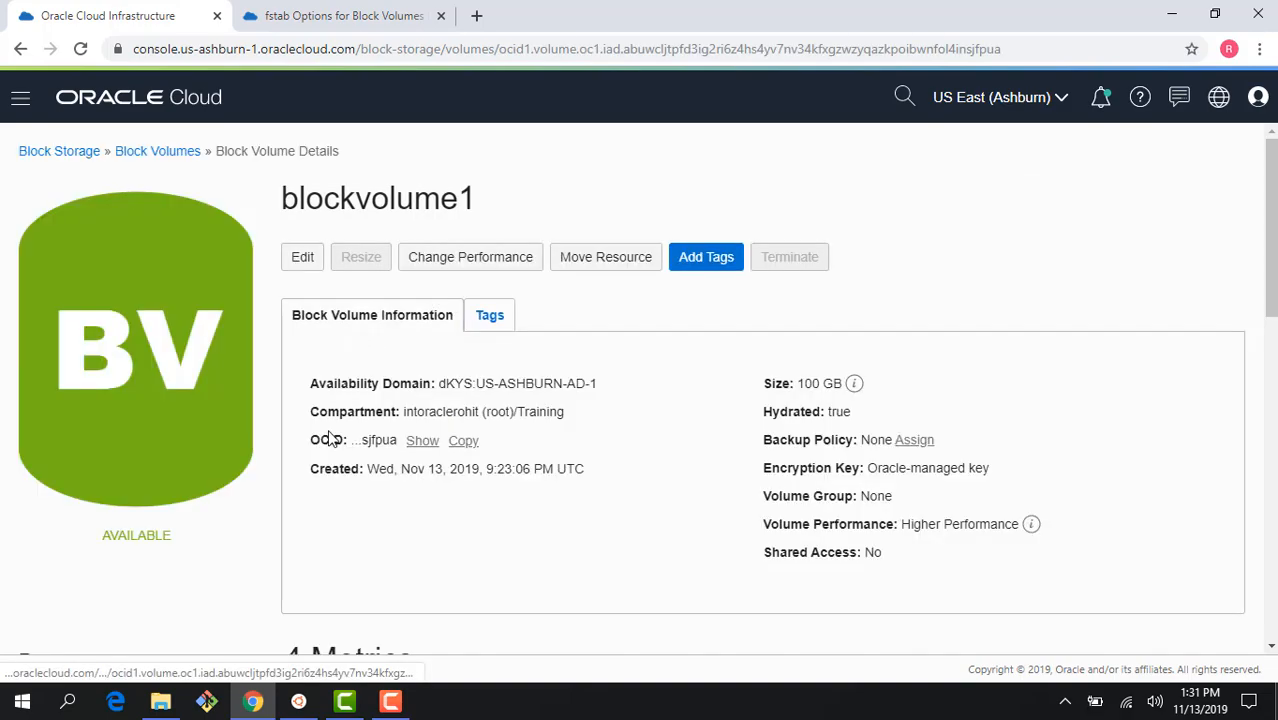
pyautogui.scroll(-4, 300, 440)
pyautogui.click(126, 376)
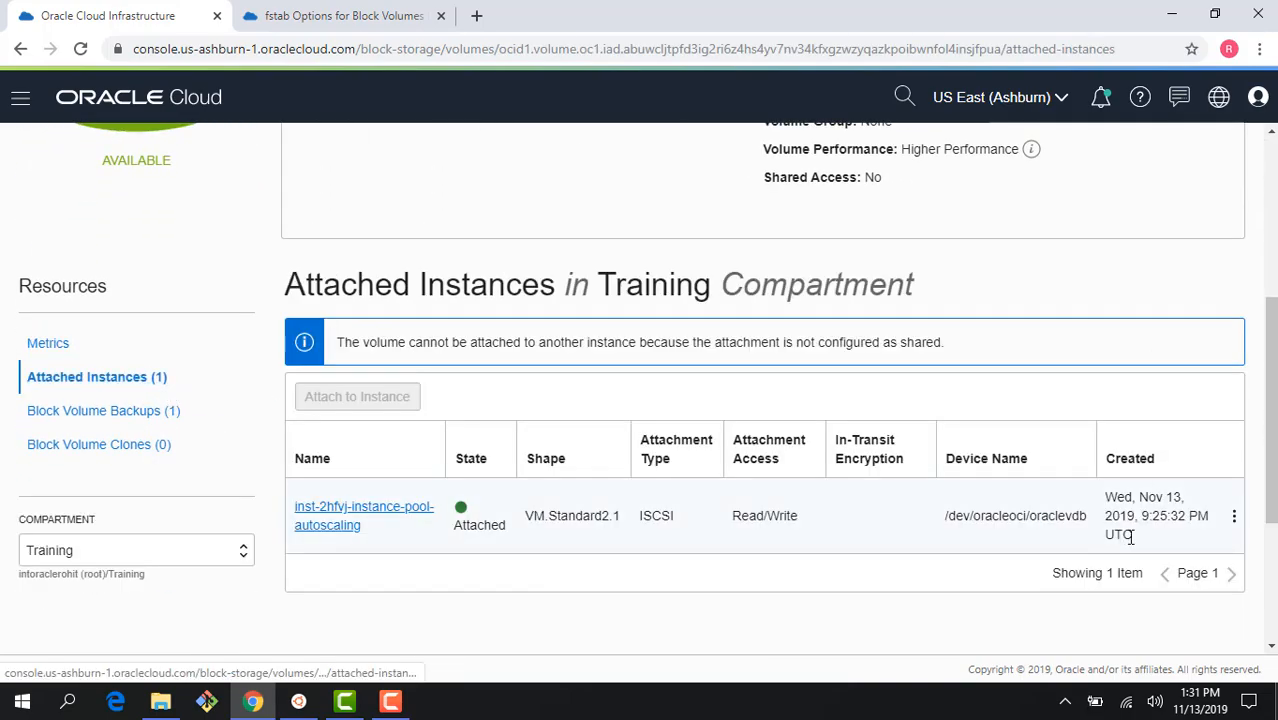
pyautogui.click(1233, 518)
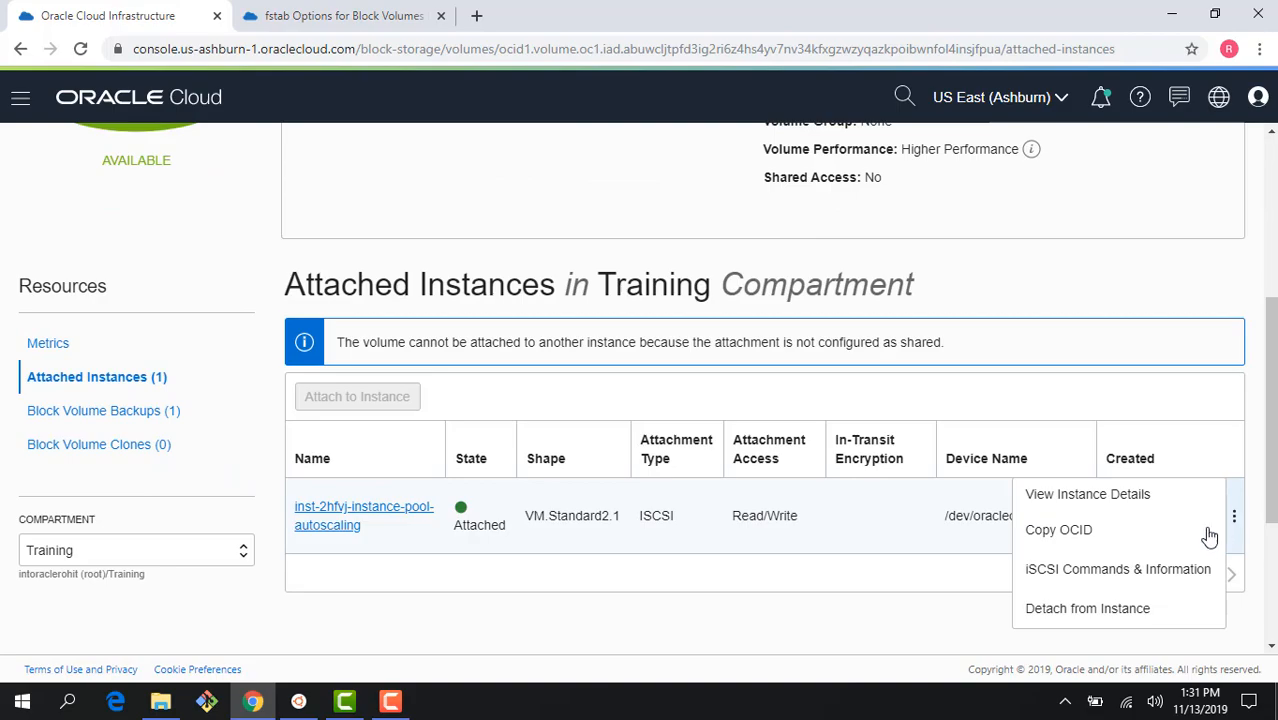
pyautogui.click(1154, 610)
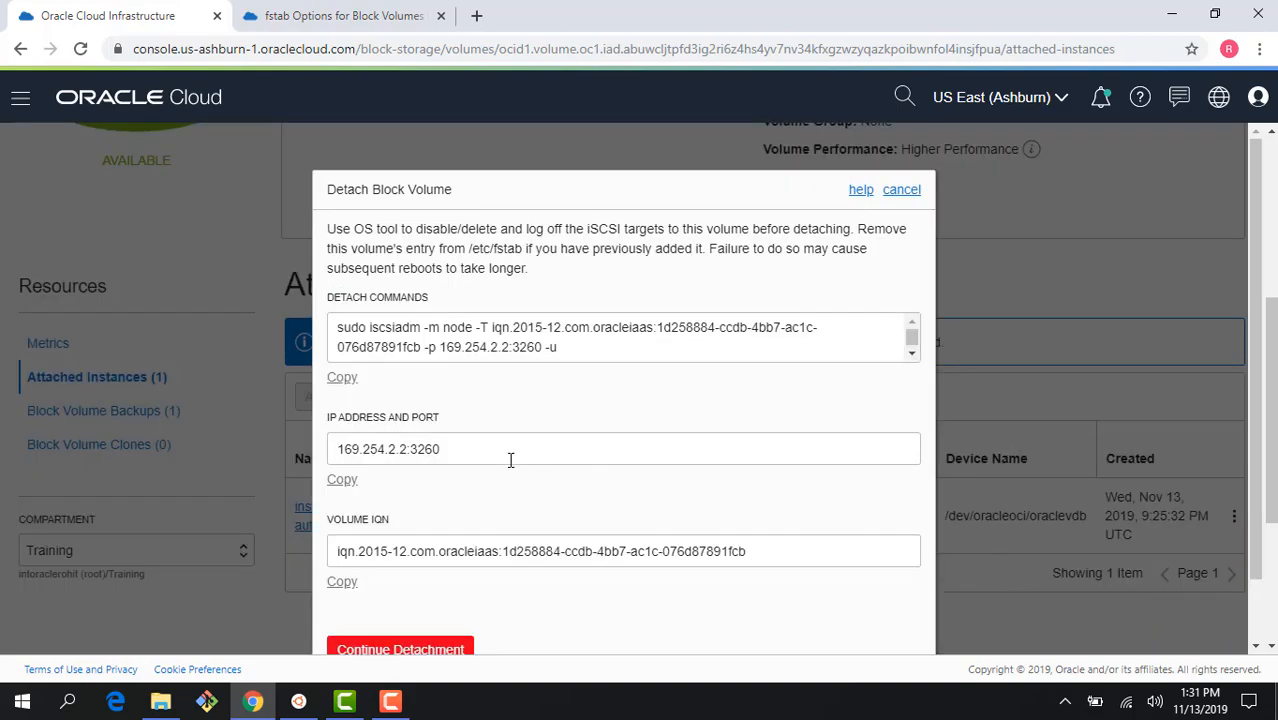
pyautogui.click(420, 589)
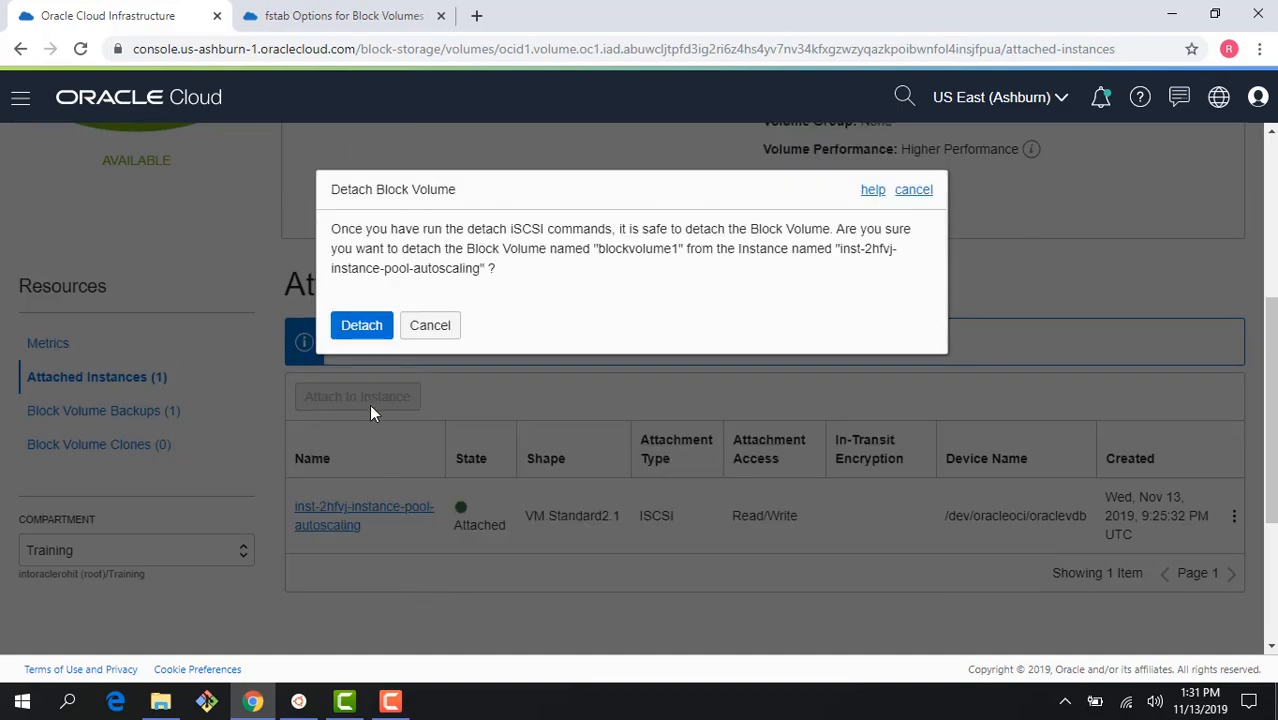
pyautogui.click(365, 336)
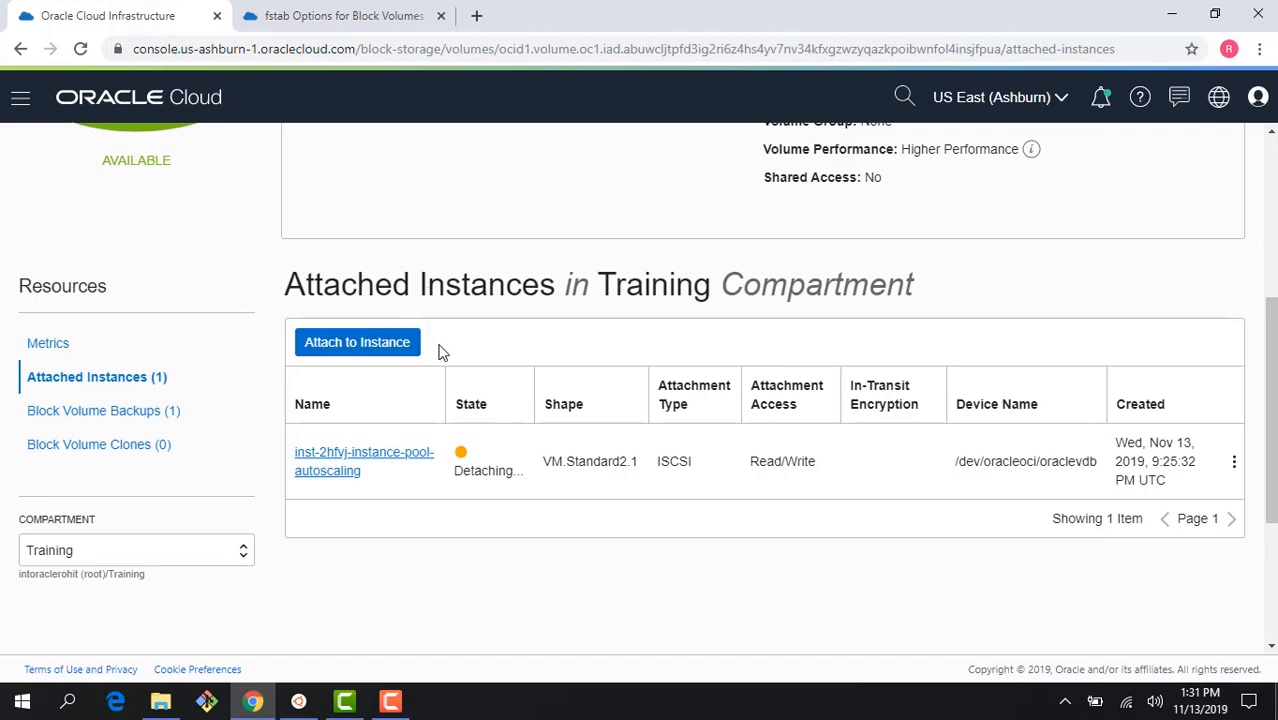
# Go back to the block volumes list, refresh it, and resize the available blockvolume1 to 200 GB
pyautogui.scroll(2, 445, 365)
pyautogui.scroll(2, 177, 460)
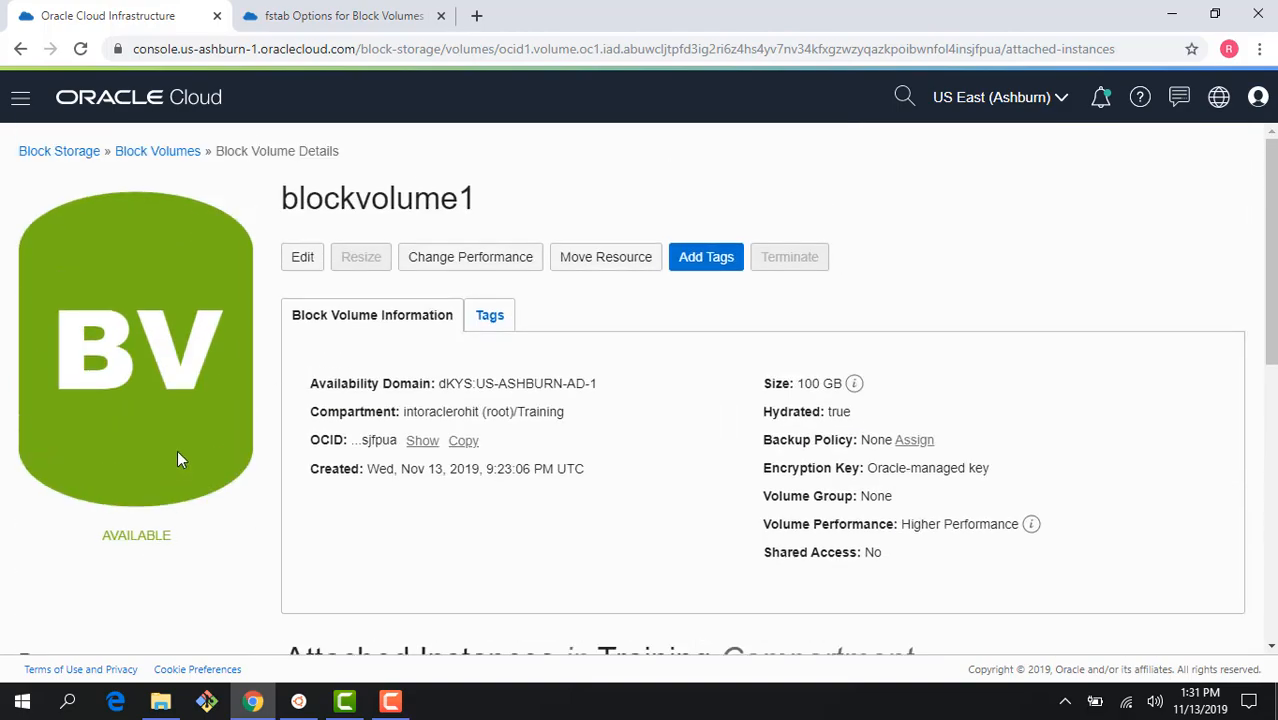
pyautogui.click(182, 150)
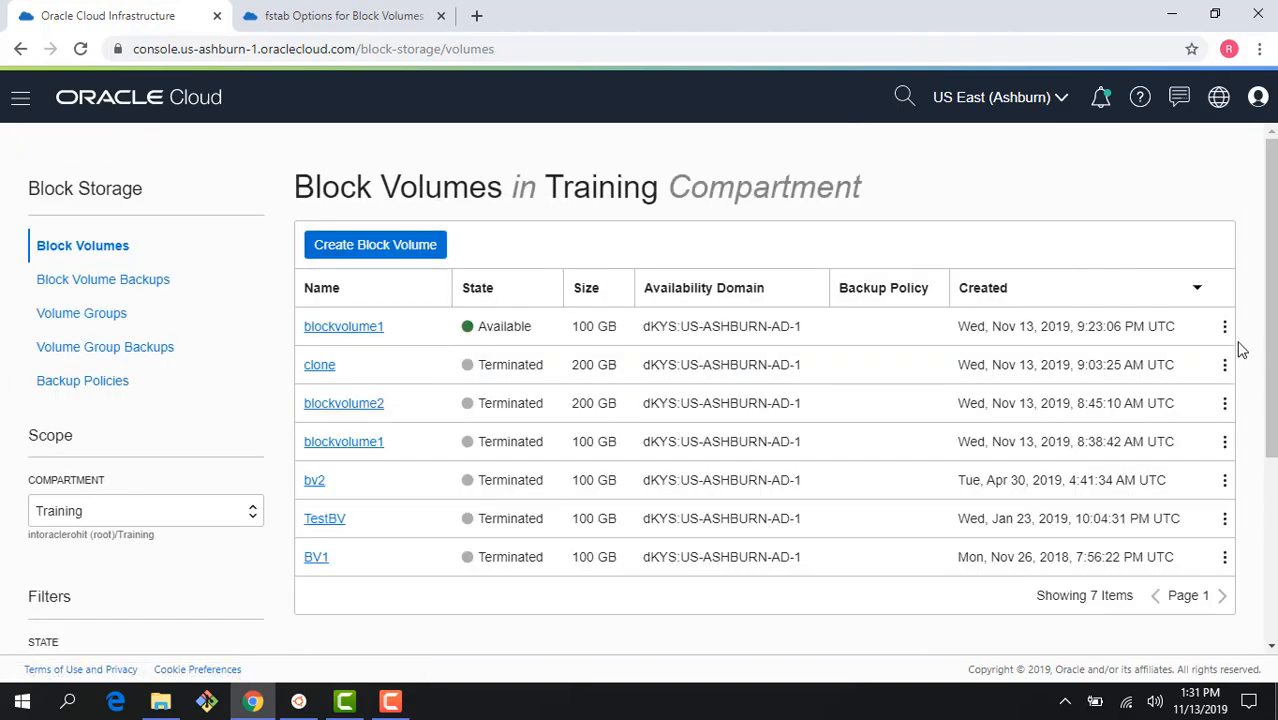
pyautogui.click(1226, 328)
pyautogui.click(83, 48)
pyautogui.click(1225, 330)
pyautogui.click(1130, 348)
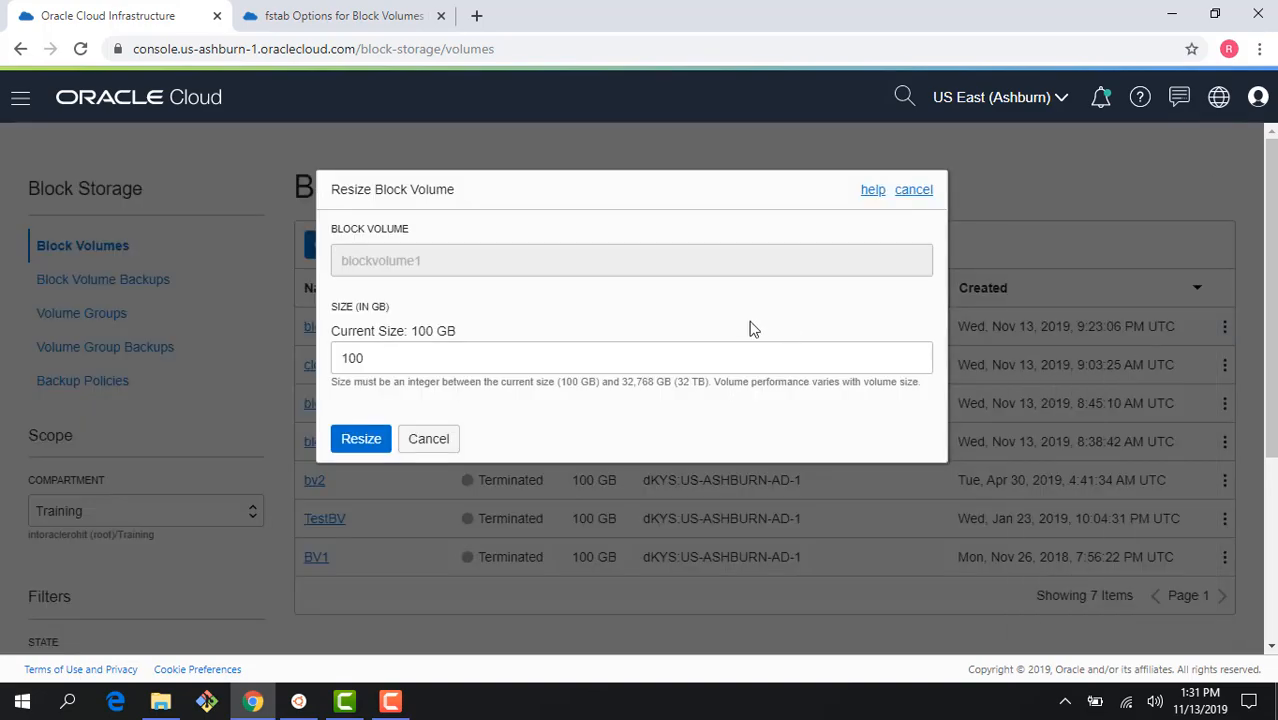
pyautogui.moveTo(385, 357); pyautogui.dragTo(320, 370)
pyautogui.write('200')
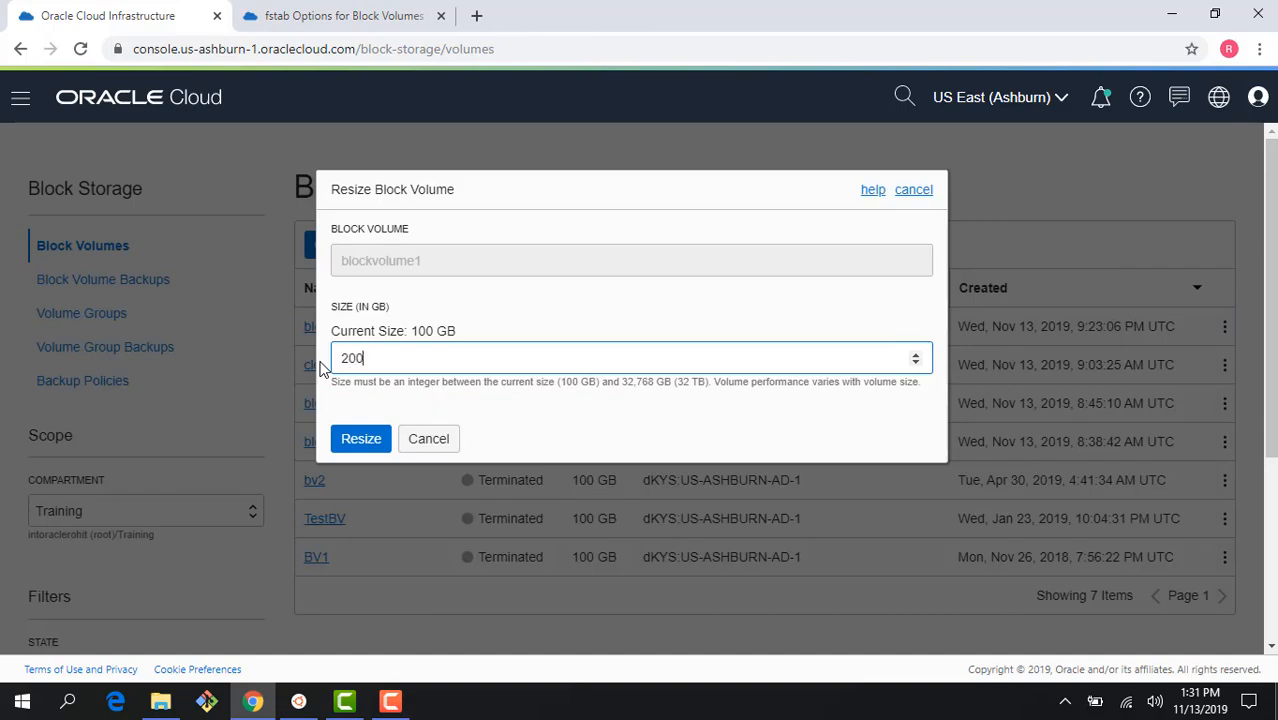
pyautogui.click(375, 455)
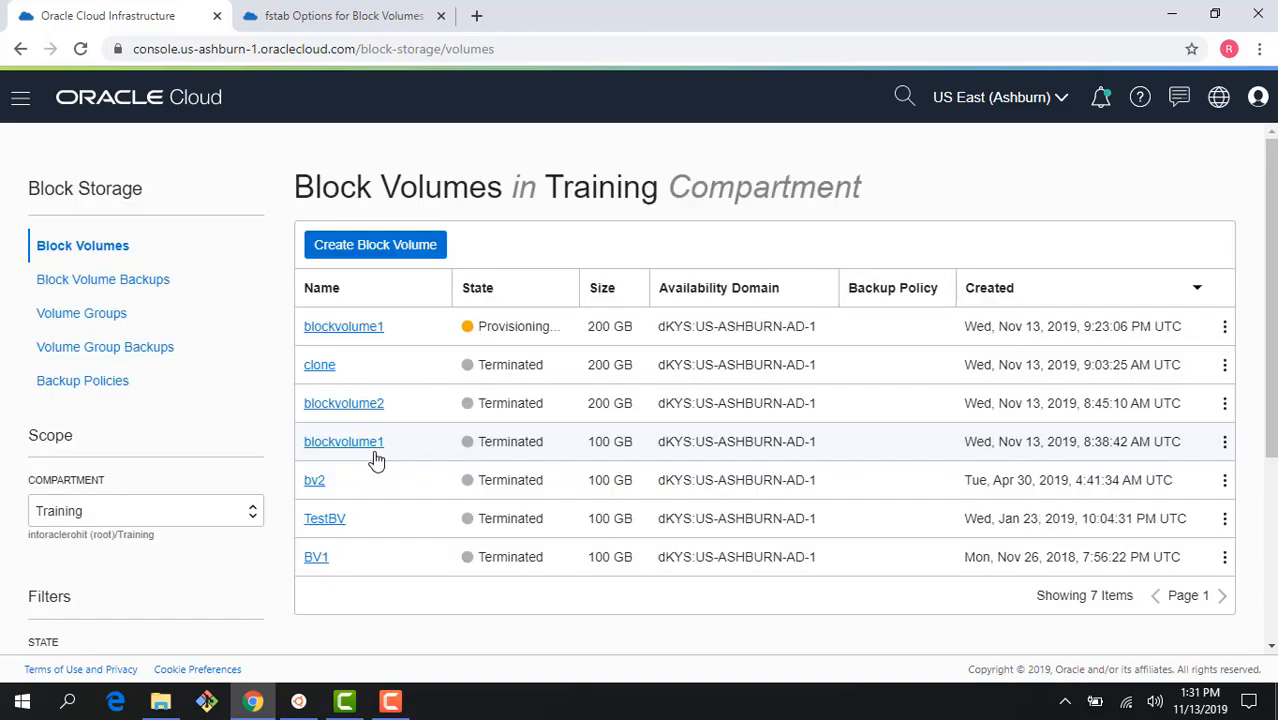